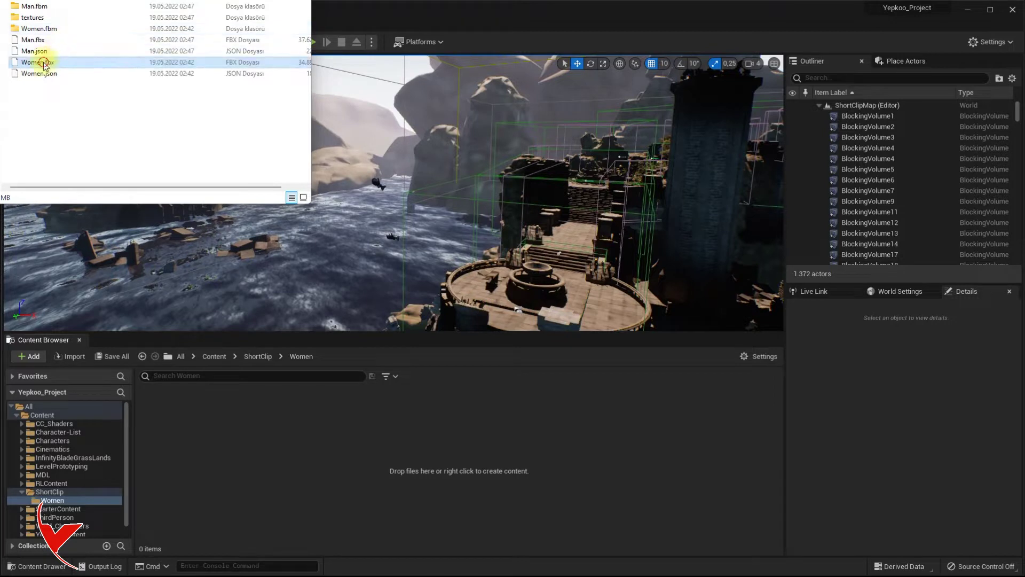
Step: Import Women.fbx into the ShortClip/Women folder with HQ Shader, keeping Use T0 As Ref Pose, Import Morph Targets and Import Animations enabled
drag(271, 456, 271, 456)
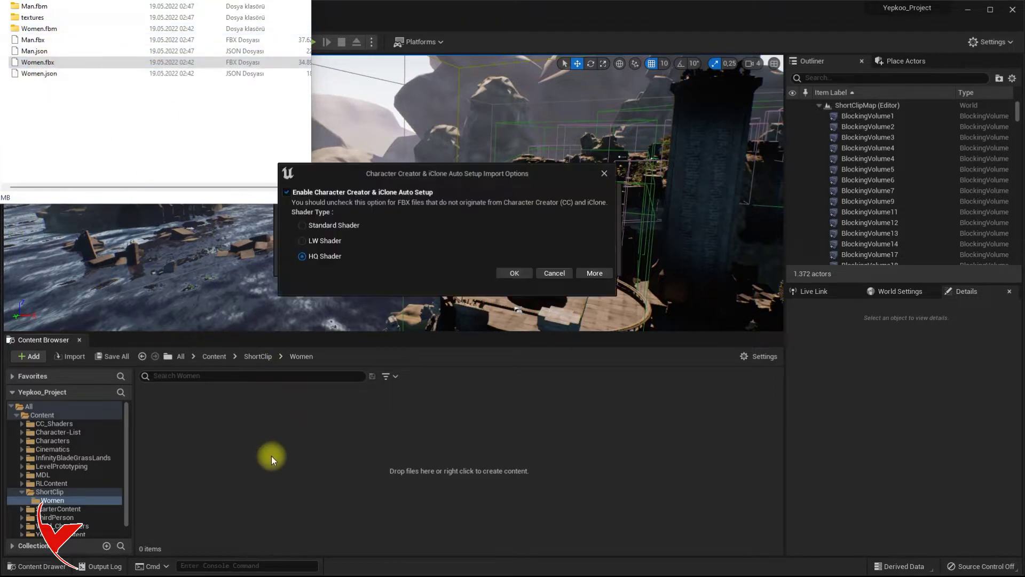
click(516, 272)
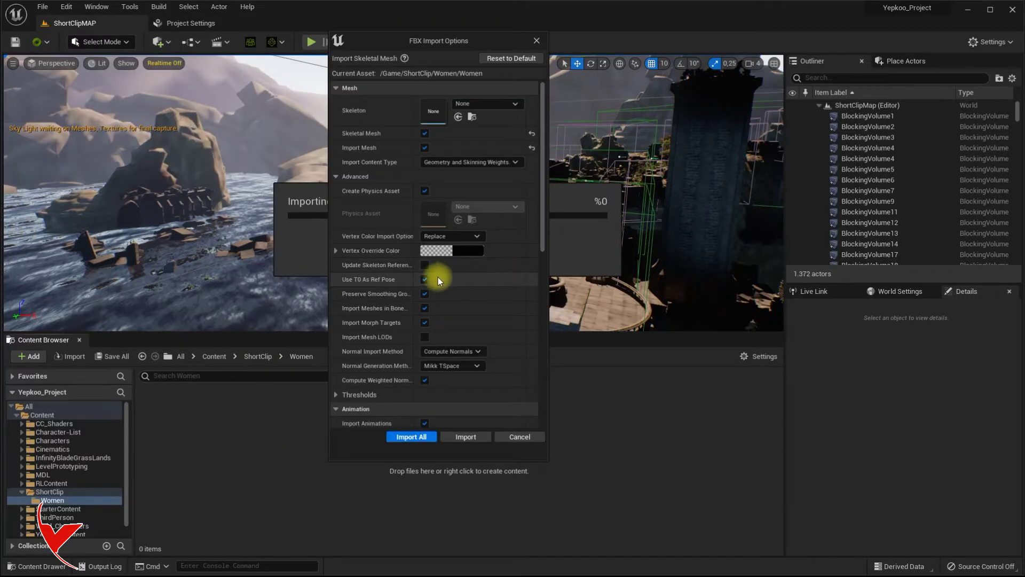
click(425, 280)
click(425, 323)
drag(542, 238, 536, 306)
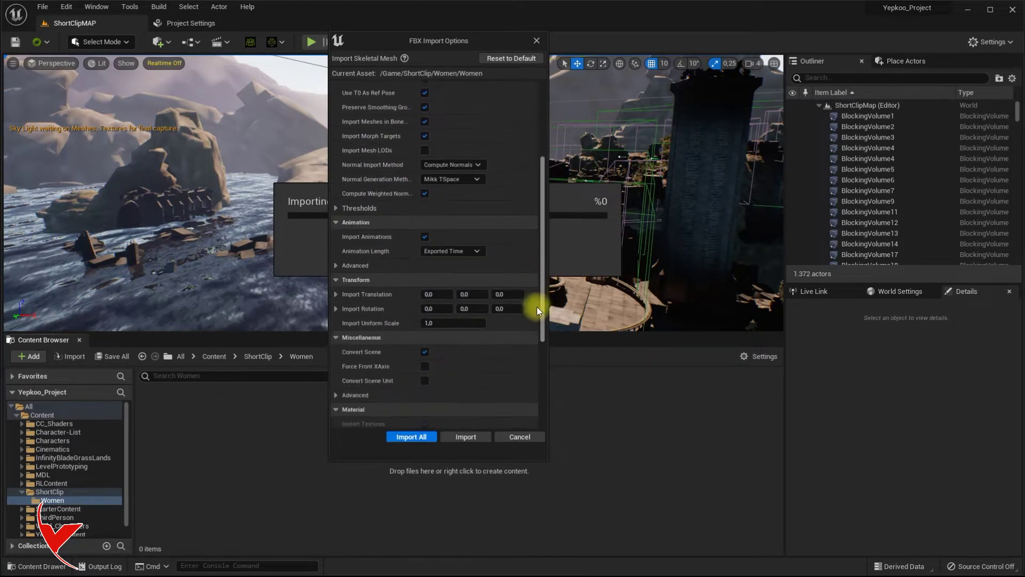
click(425, 235)
click(411, 437)
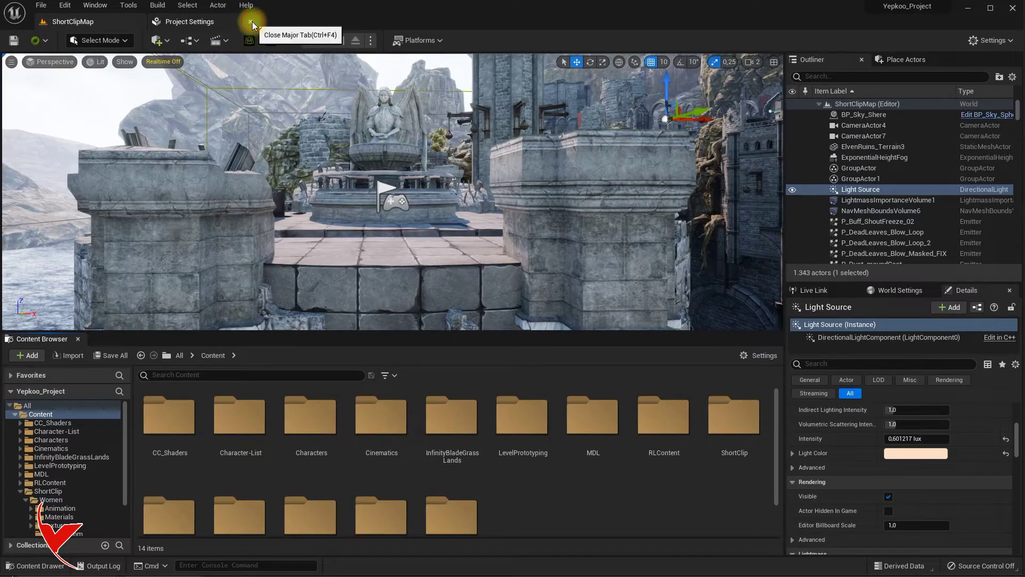
Step: Close Project Settings and add an iClone Live Link source for the local host
click(250, 22)
click(810, 293)
click(804, 310)
mouse_move(825, 337)
click(964, 350)
click(816, 341)
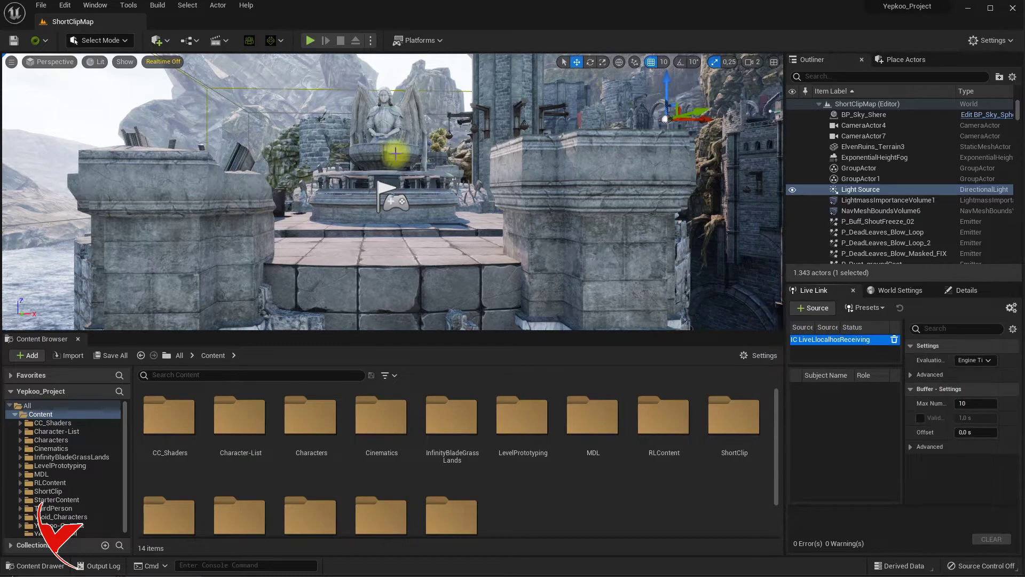
Step: Add the iClone origin actor to the level and frame it in the viewport
click(272, 41)
click(285, 66)
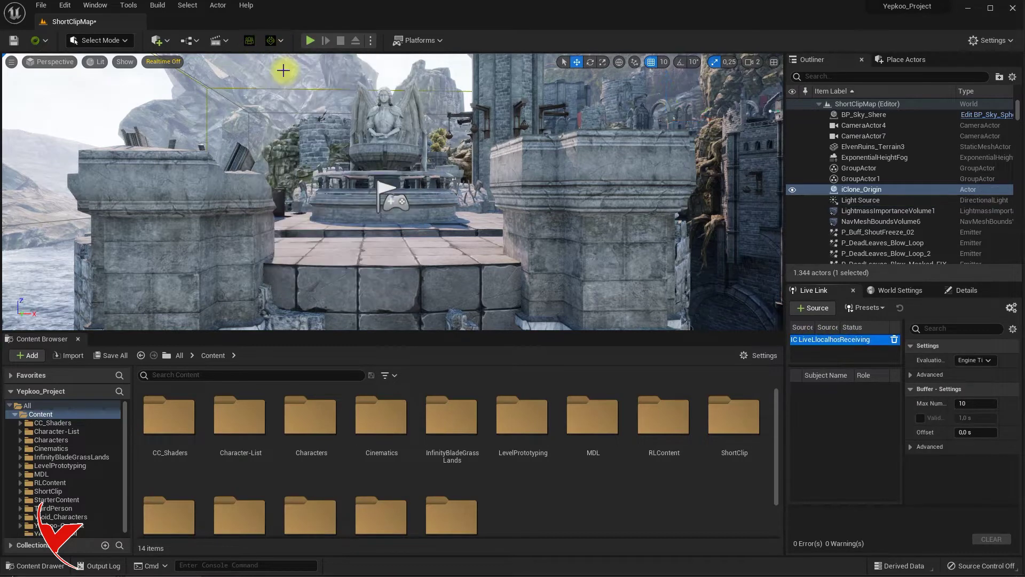
key(f)
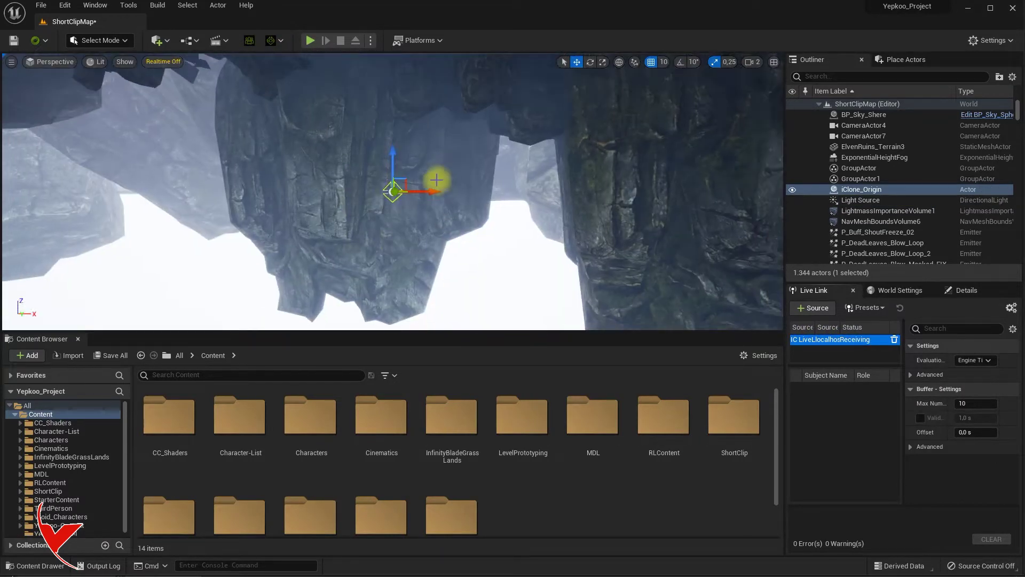
key(f)
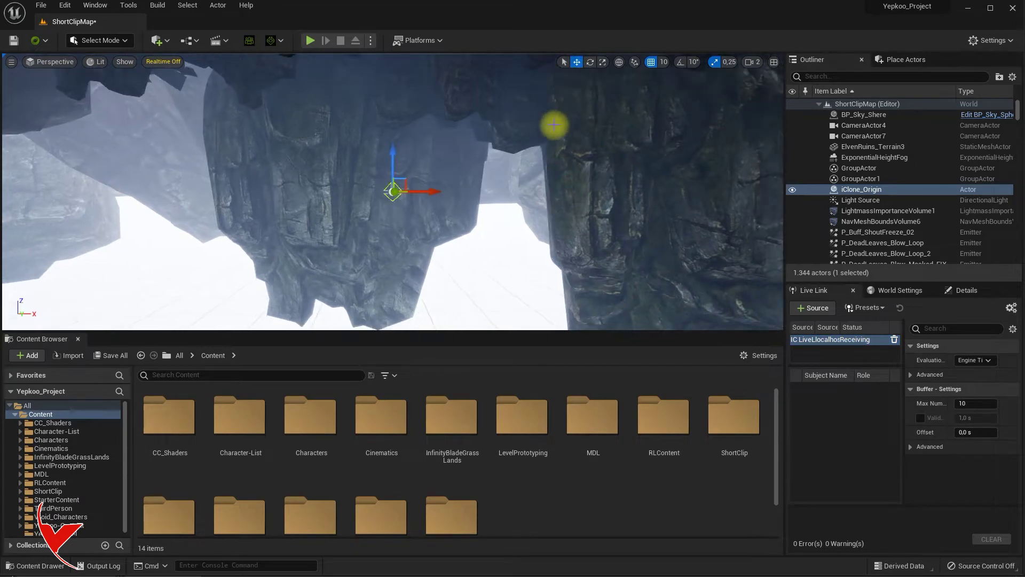
Step: Raise the camera speed to 6, select the castle fountain SM_Plains_Castle_Fountain_4 and copy its location
click(750, 61)
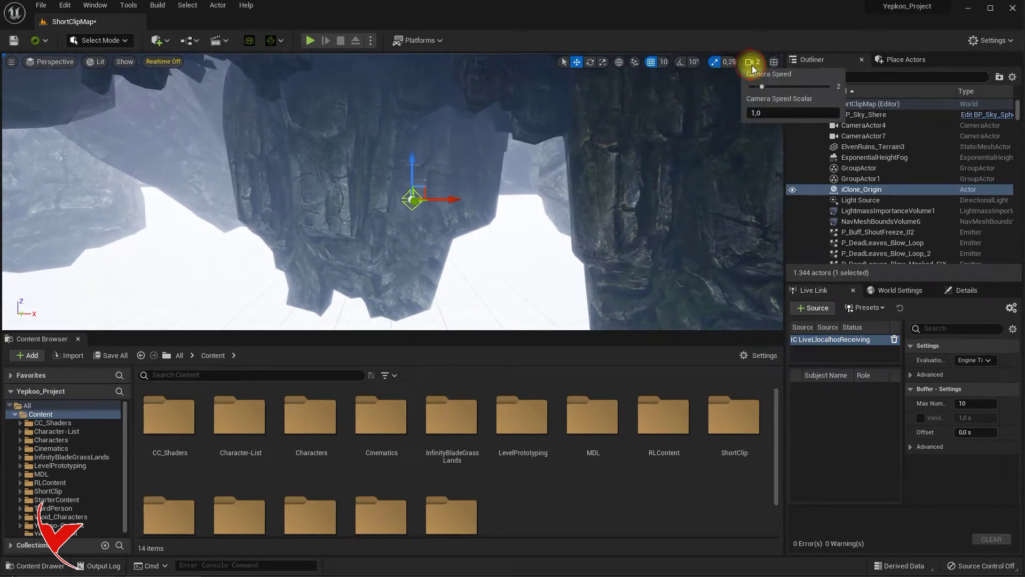
right_drag(643, 127, 684, 137)
click(753, 63)
click(451, 230)
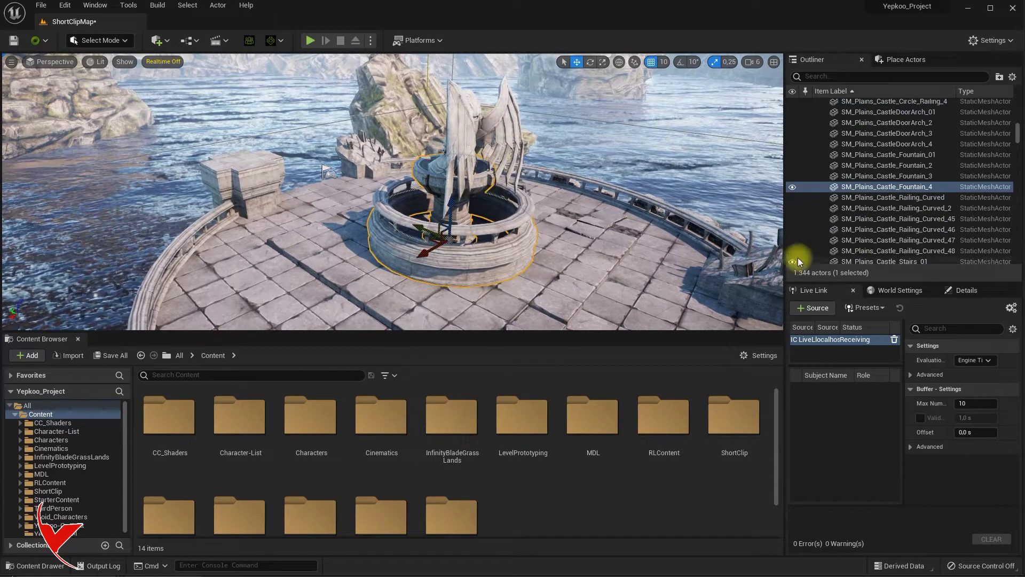
click(949, 293)
scroll(850, 414, up, 5)
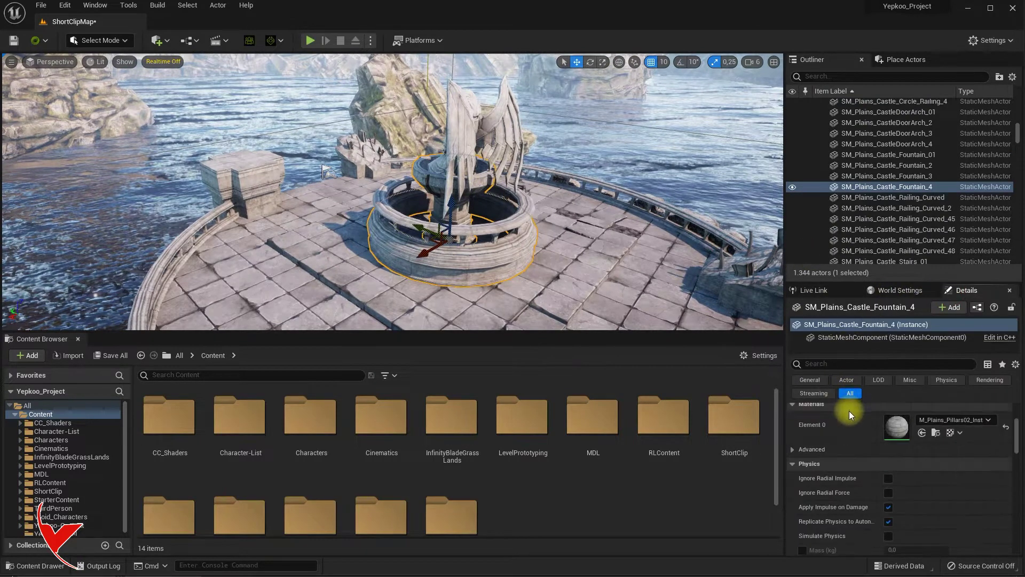
right_click(820, 425)
Step: Search the level's actors for "clo", select iClone_Origin and paste the fountain's location onto it
click(819, 75)
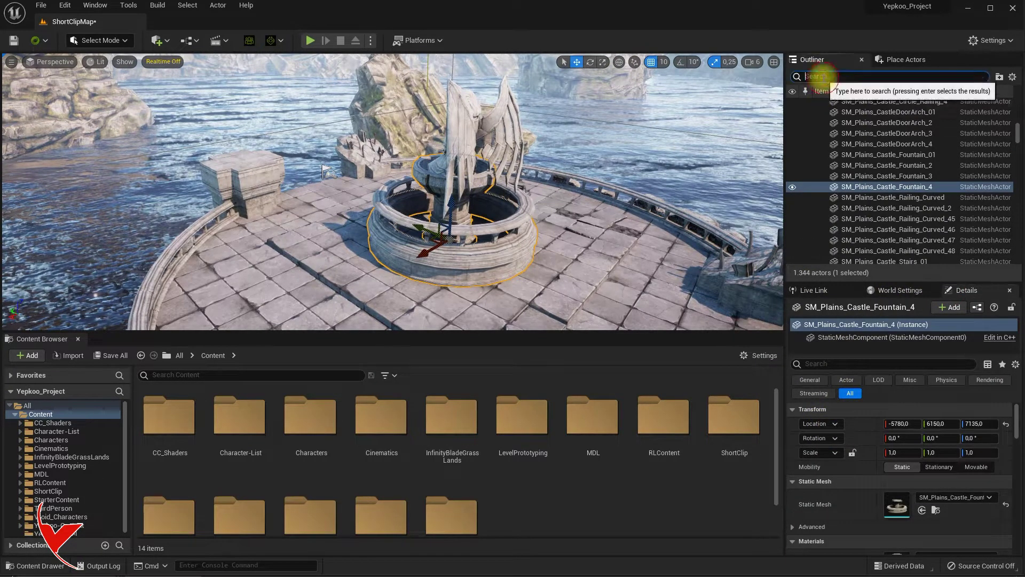
text(clo)
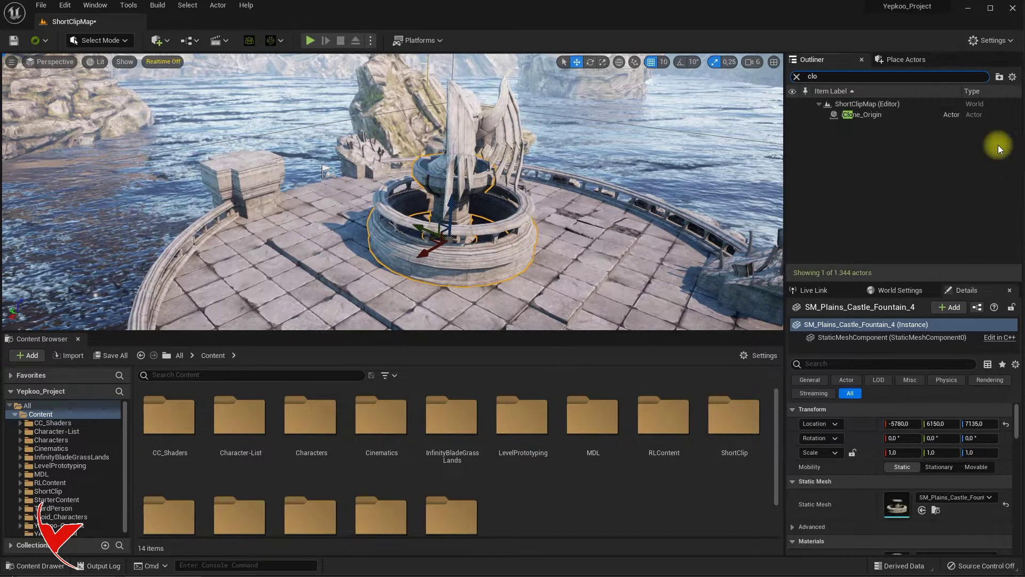
click(861, 114)
right_click(830, 411)
click(858, 433)
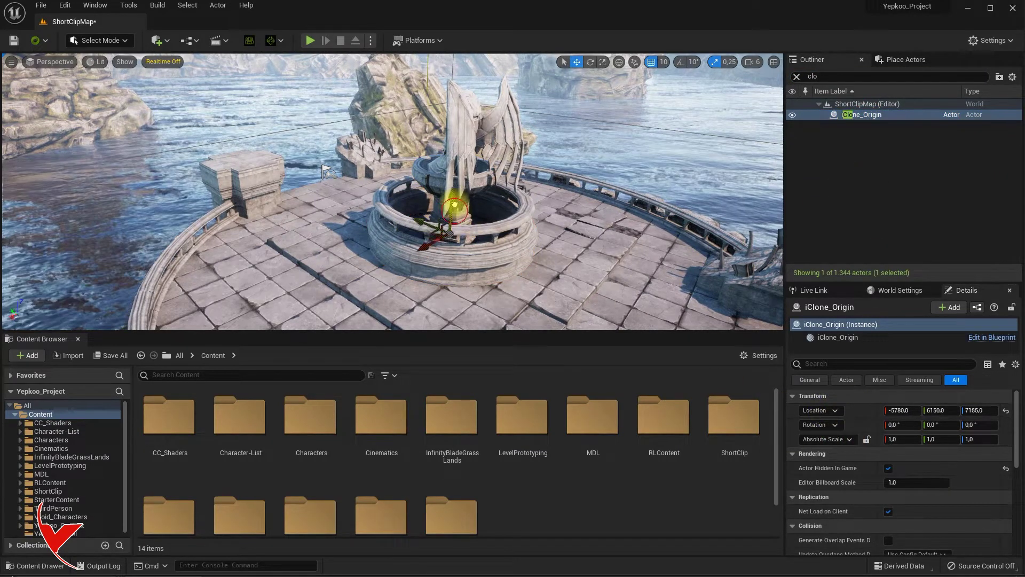
Step: Move iClone_Origin away from the fountain onto the terrace, to about X -5710, Y 6590
drag(352, 175, 303, 192)
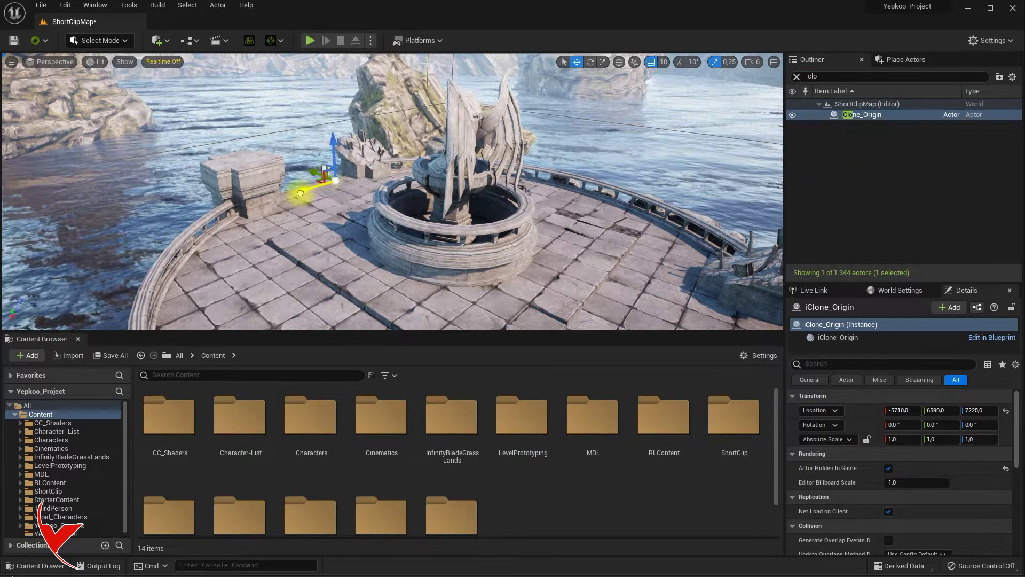
right_drag(370, 201, 343, 250)
click(753, 63)
mouse_move(587, 179)
right_down()
mouse_move(560, 183)
mouse_move(606, 178)
right_up()
drag(563, 136, 591, 95)
mouse_move(623, 127)
right_down()
mouse_move(628, 142)
mouse_move(614, 143)
right_up()
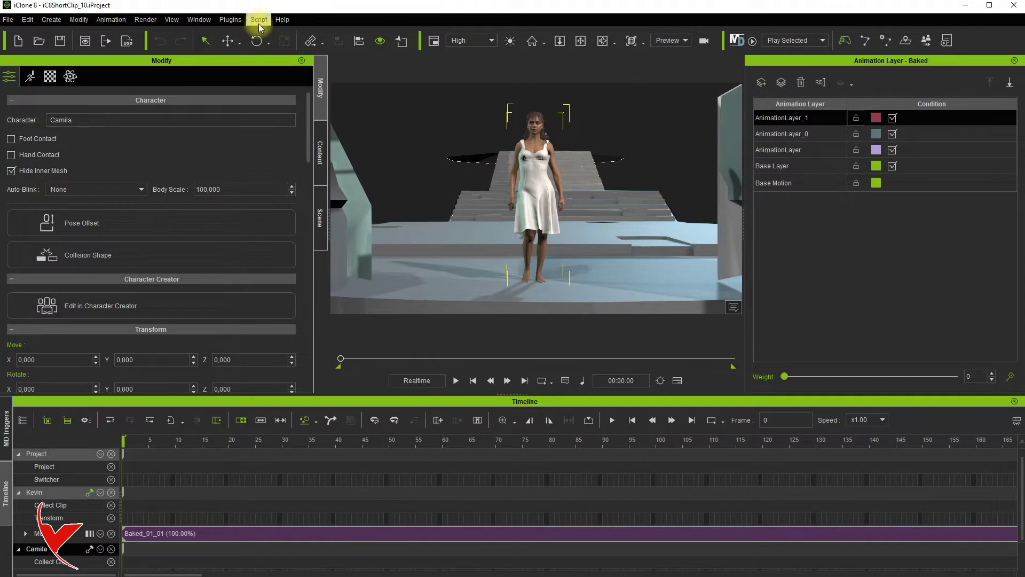
Step: In iClone, open the Unreal Live Link plugin and activate the link for the listed characters, prop, camera and lights
click(225, 20)
mouse_move(270, 73)
click(411, 74)
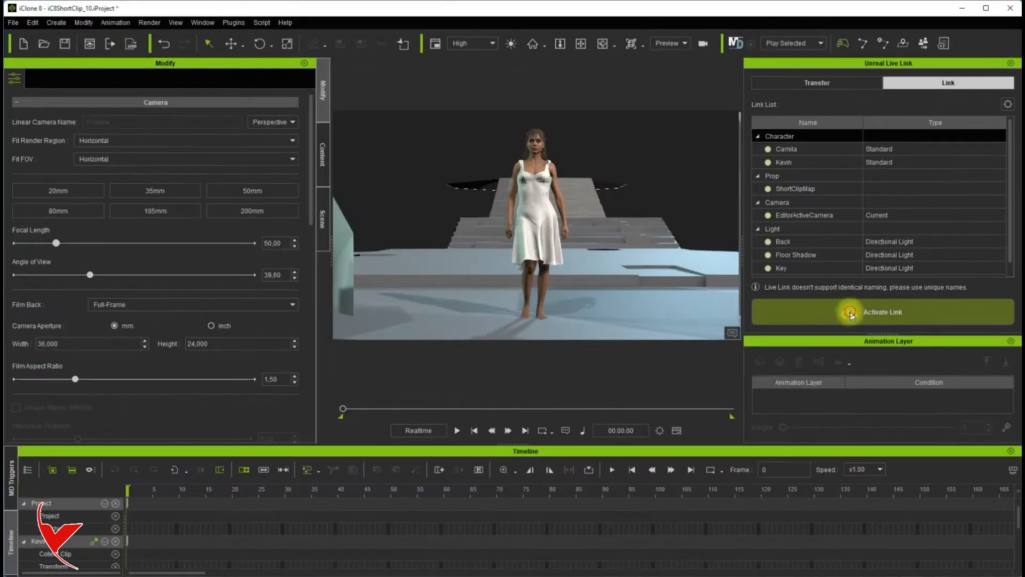
click(838, 320)
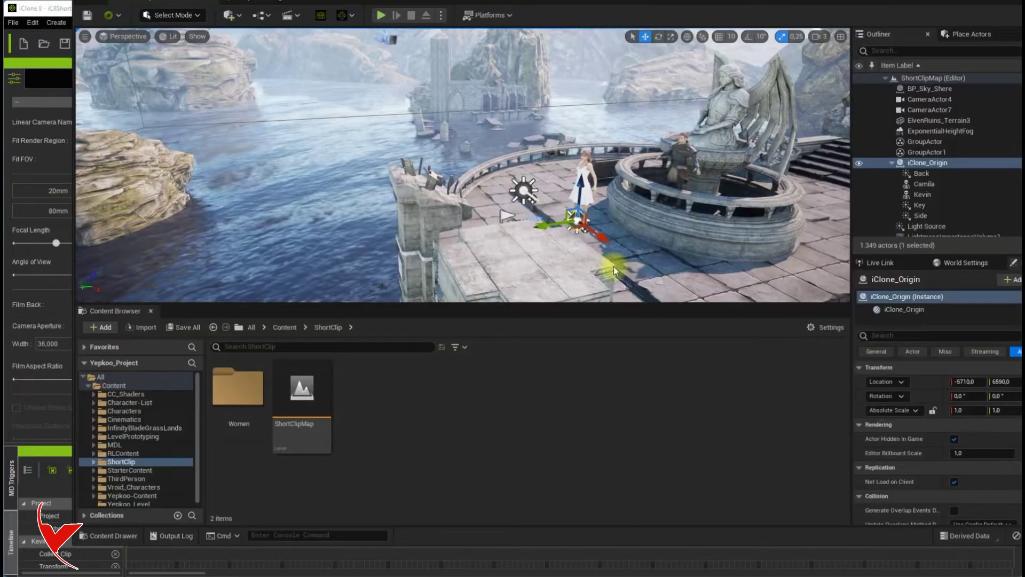
Step: In Unreal Engine, apply the Character Creator auto setup with HQ Shader to the Camila skeletal mesh
right_drag(605, 224, 656, 224)
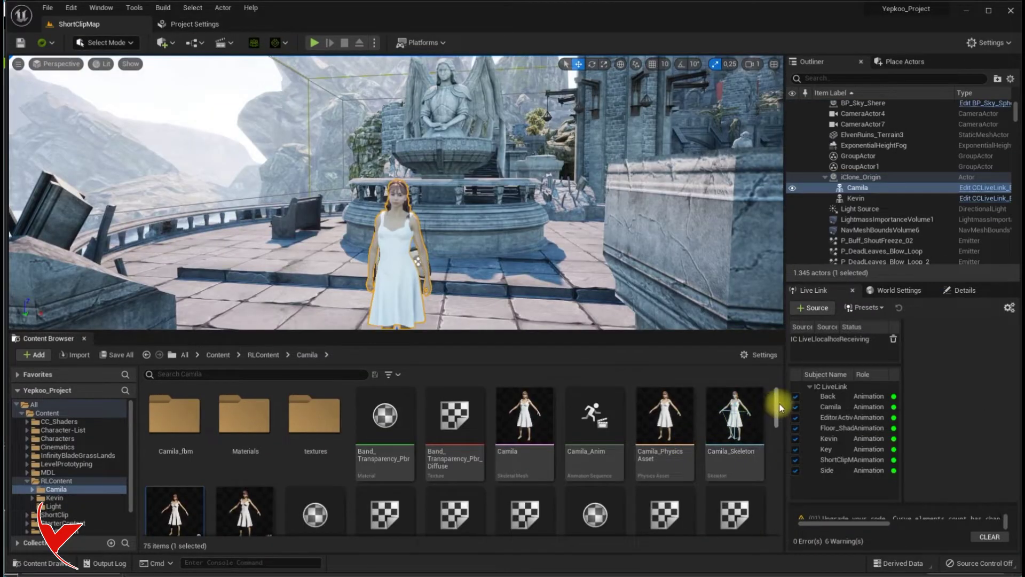
drag(776, 403, 777, 416)
scroll(776, 414, down, 8)
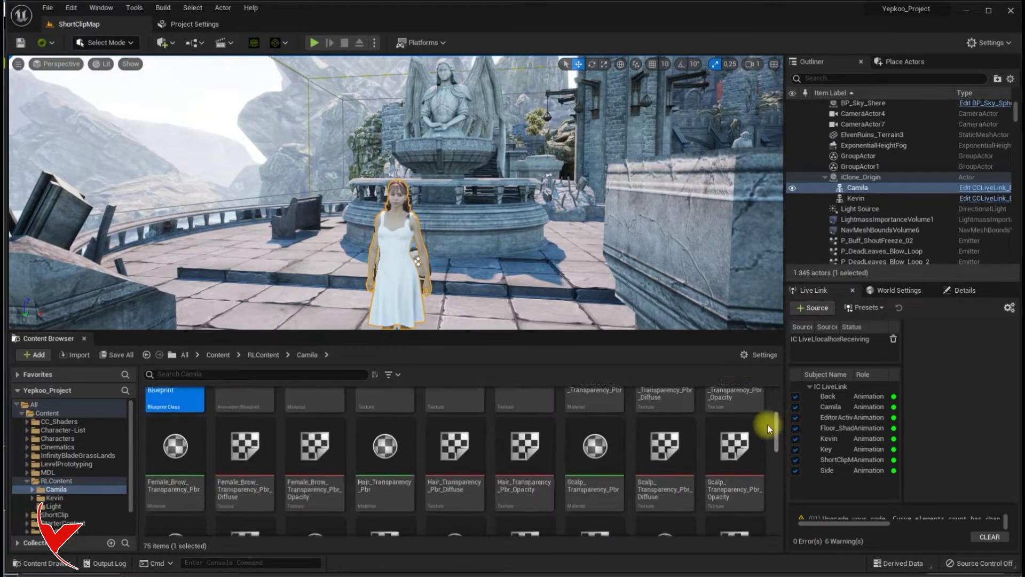
scroll(770, 479, up, 10)
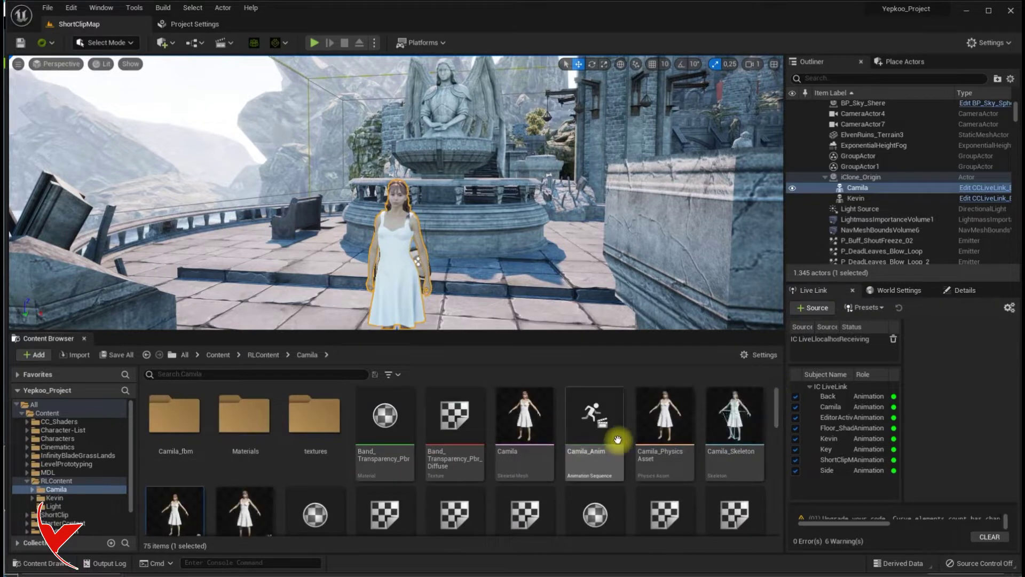
click(549, 418)
click(255, 44)
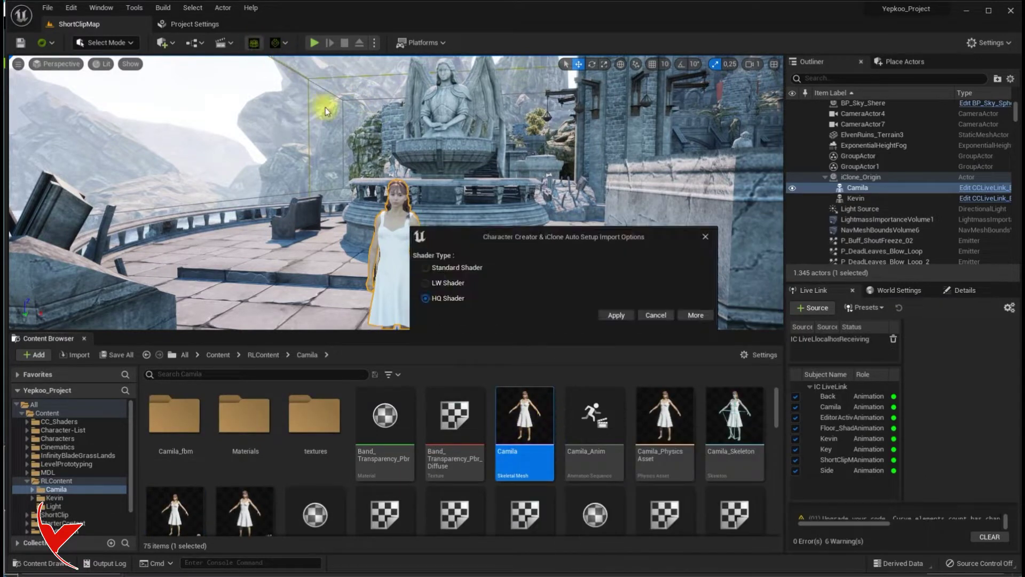
click(616, 315)
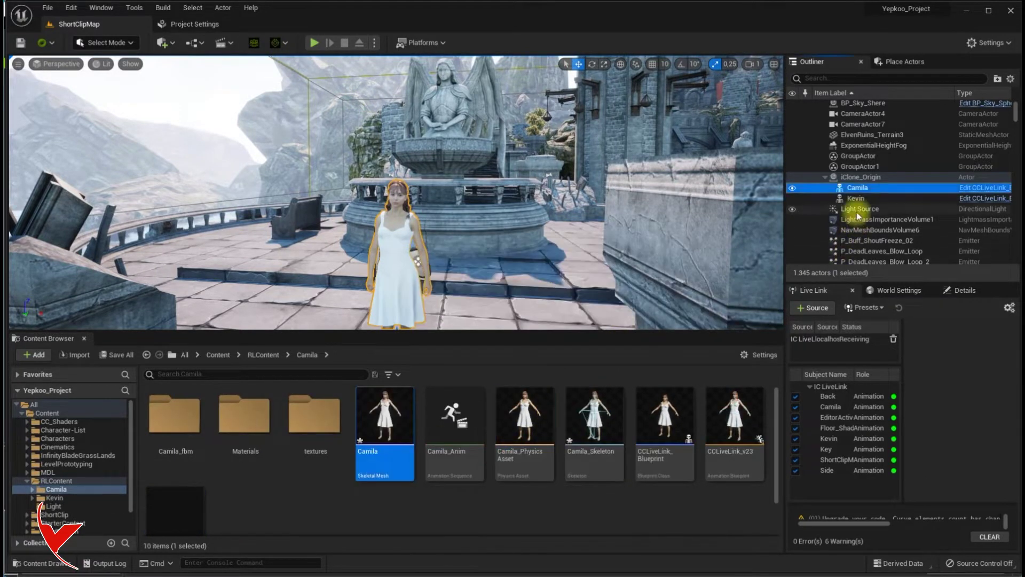
Step: Save all assets, locate the Kevin skeletal mesh from its actor and apply the auto setup with HQ Shader to it
right_click(854, 198)
click(873, 217)
scroll(593, 465, down, 2)
scroll(593, 464, up, 2)
click(116, 355)
click(647, 403)
click(254, 42)
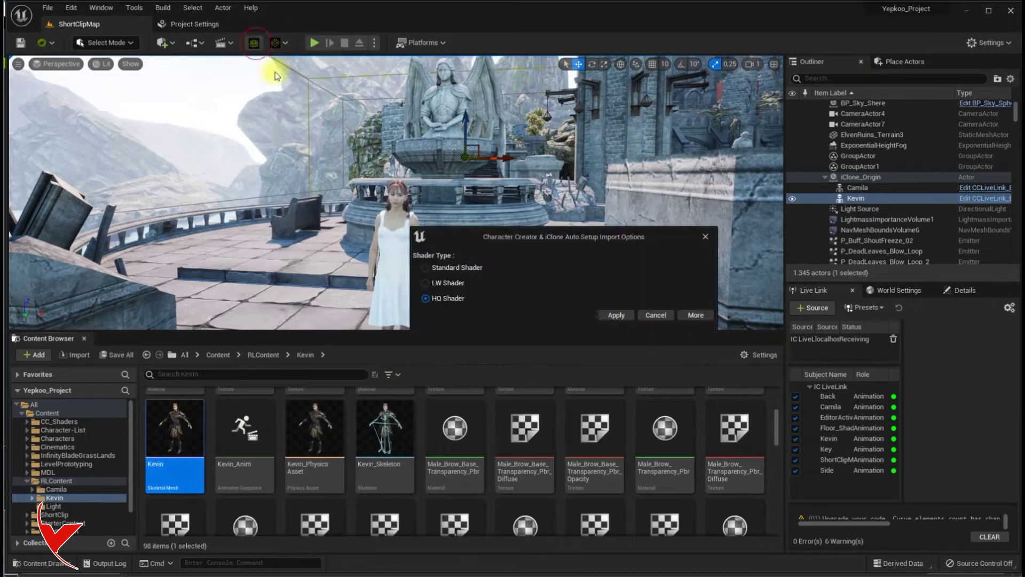
click(617, 316)
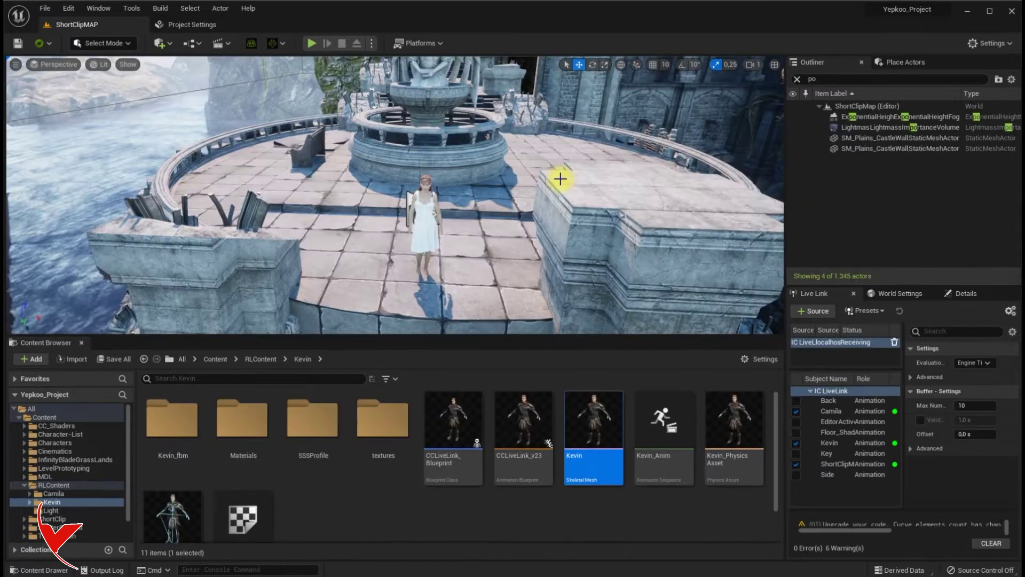
Step: Open the Take Recorder from the cinematics tools
click(172, 46)
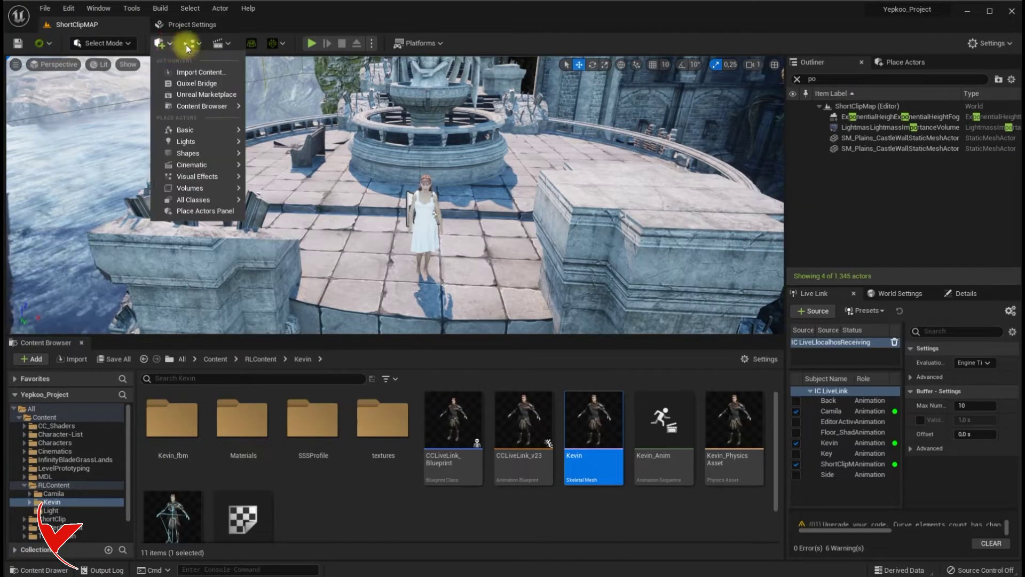
click(102, 8)
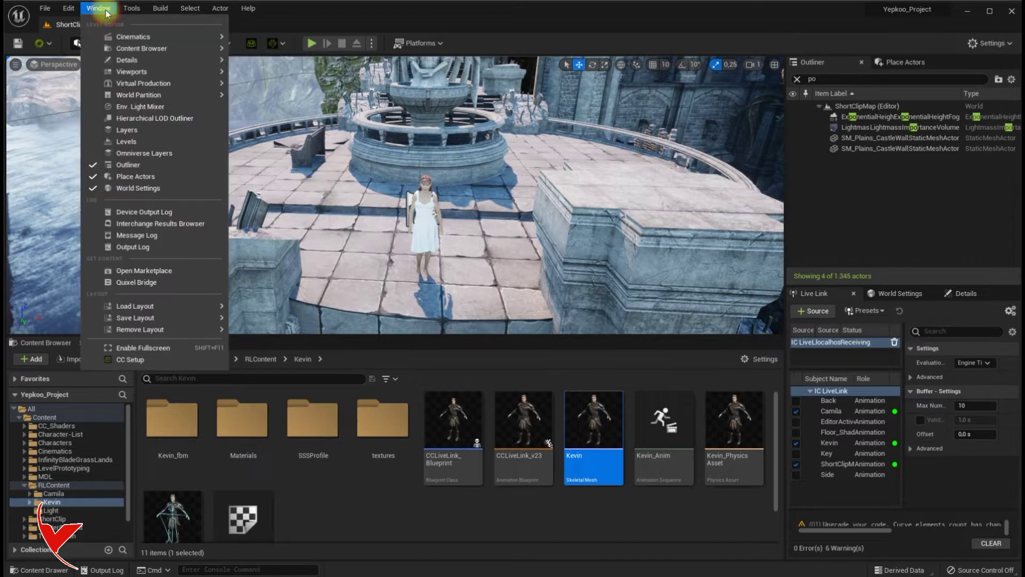
mouse_move(123, 42)
click(287, 88)
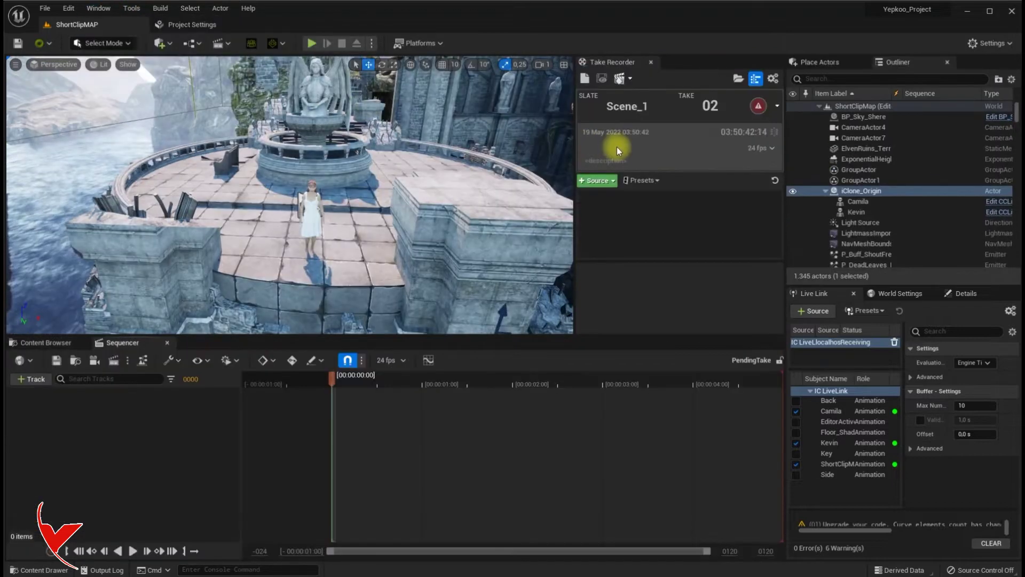
Step: Add the Camila and Kevin actors under iClone_Origin as recording sources
click(607, 182)
mouse_move(618, 198)
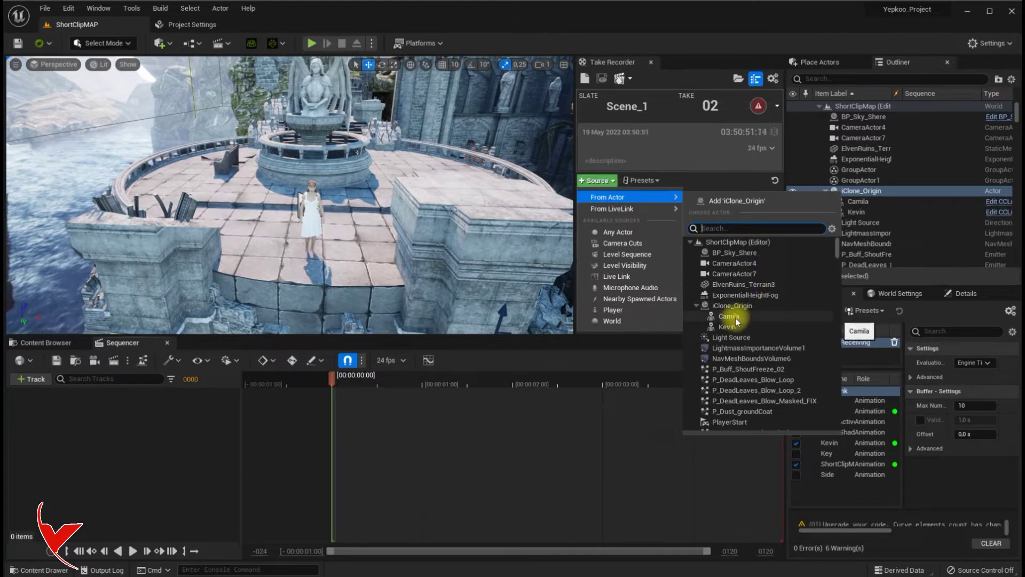
click(729, 316)
click(600, 181)
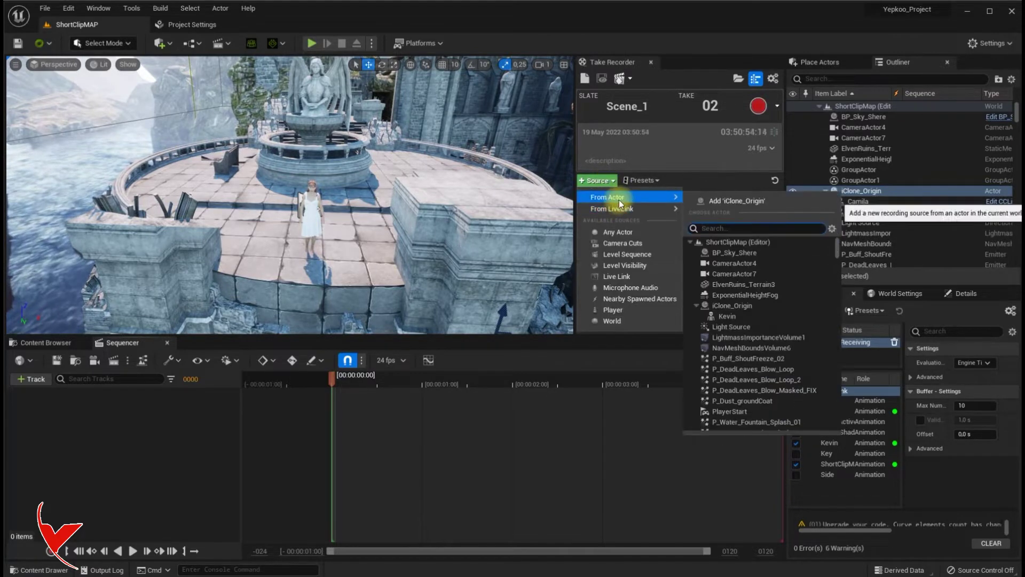
click(729, 316)
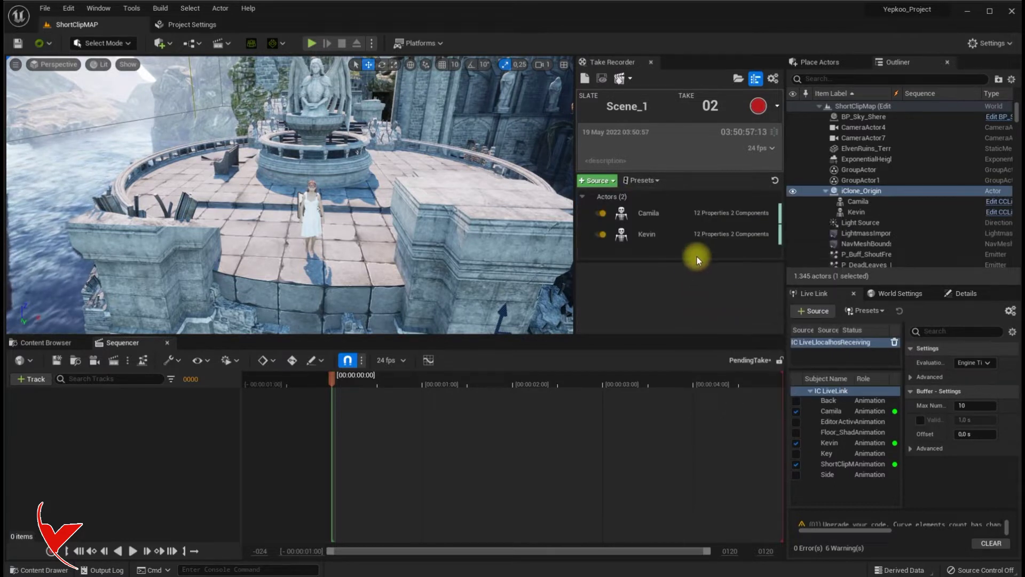
Step: Record the linked animation as take 02 of Scene_1 and stop the recording once the motion ends
click(758, 106)
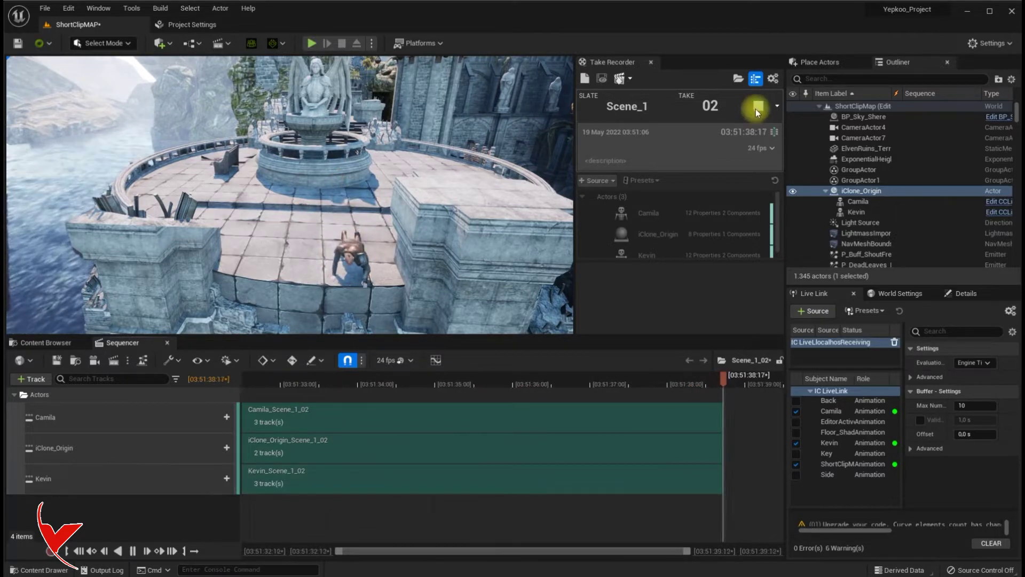
click(757, 108)
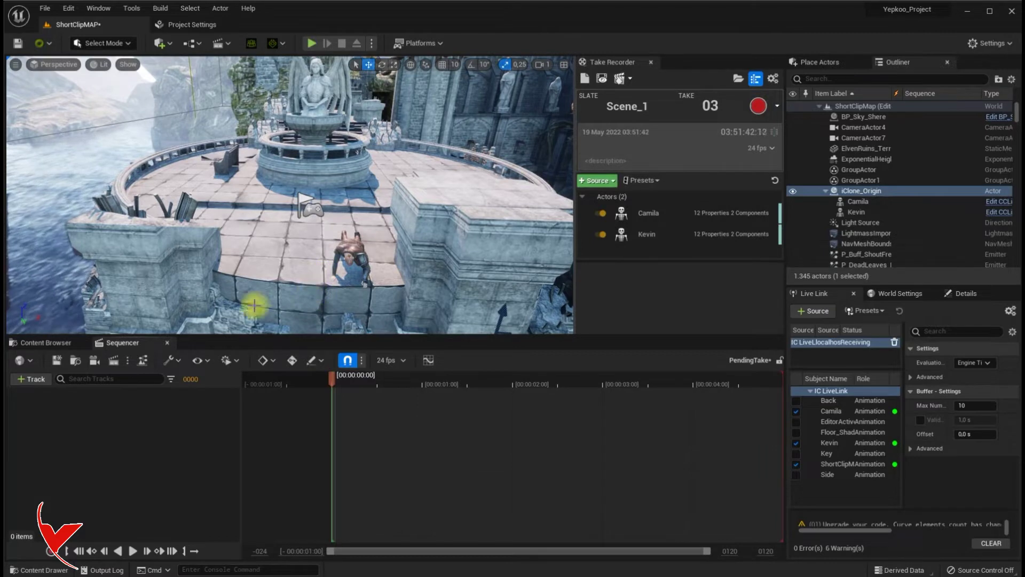
Step: Open the last recorded take for review and examine the characters at about 03:51:18
click(602, 78)
click(453, 390)
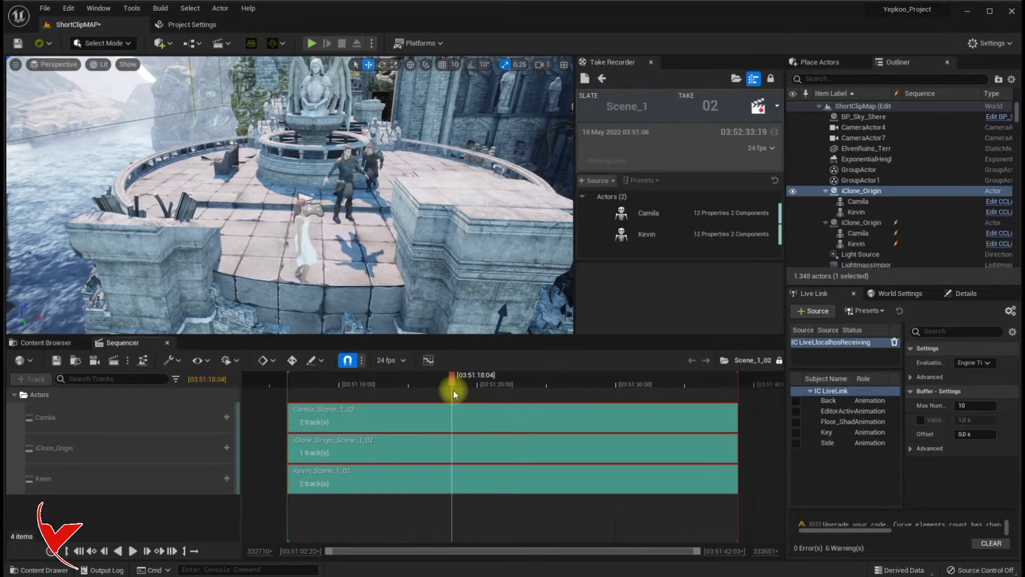
click(339, 174)
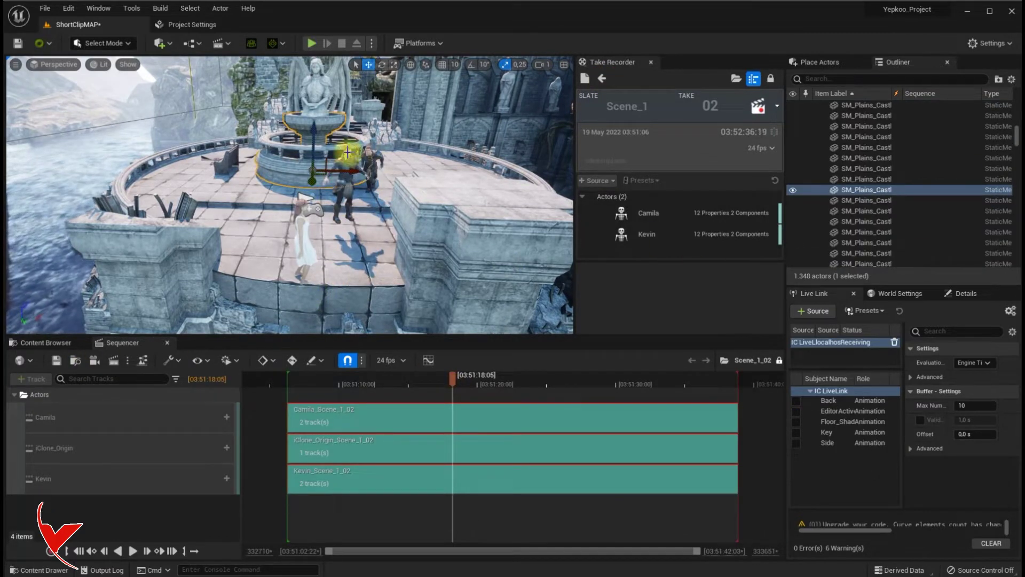
Step: Delete the live-linked Camila and Kevin actors under iClone_Origin from the level, accepting the broken references
click(347, 154)
click(870, 180)
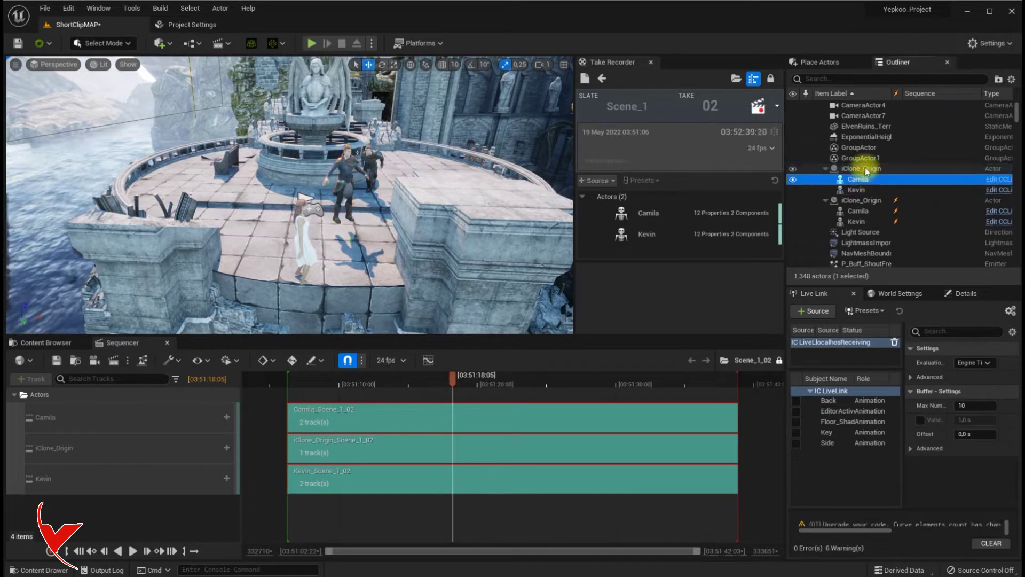
key(Delete)
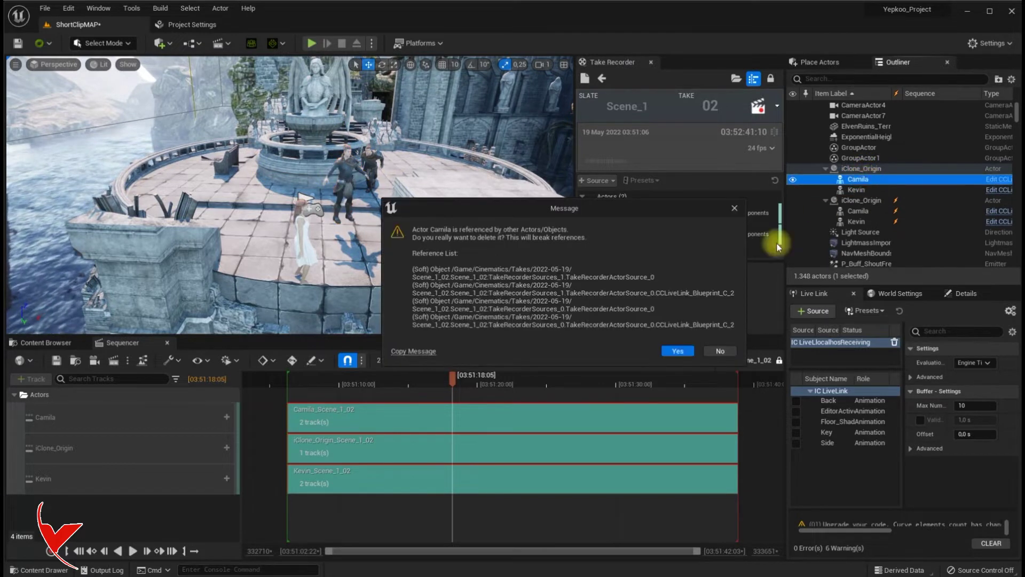
click(674, 351)
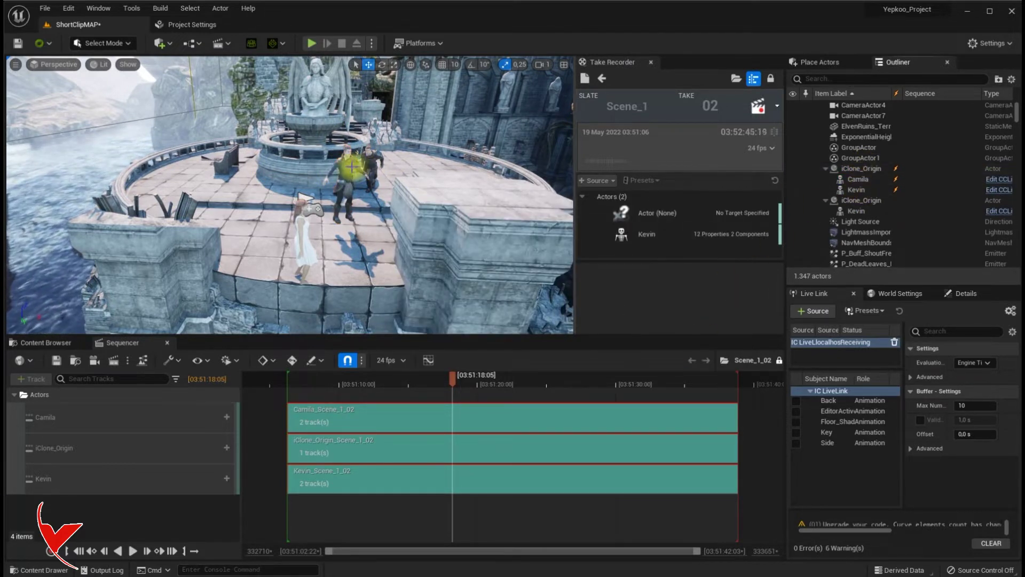
click(854, 210)
key(Delete)
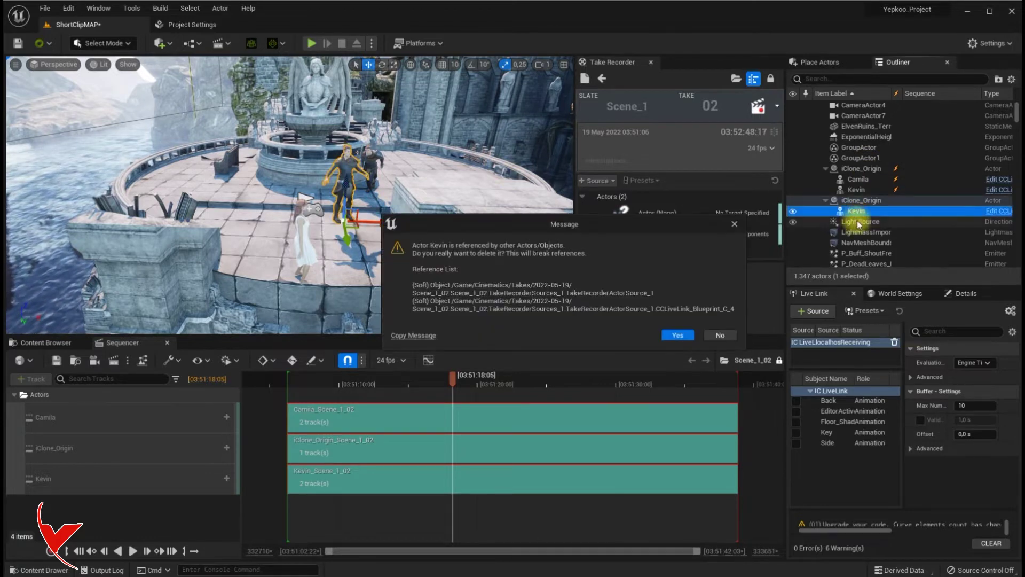
click(688, 333)
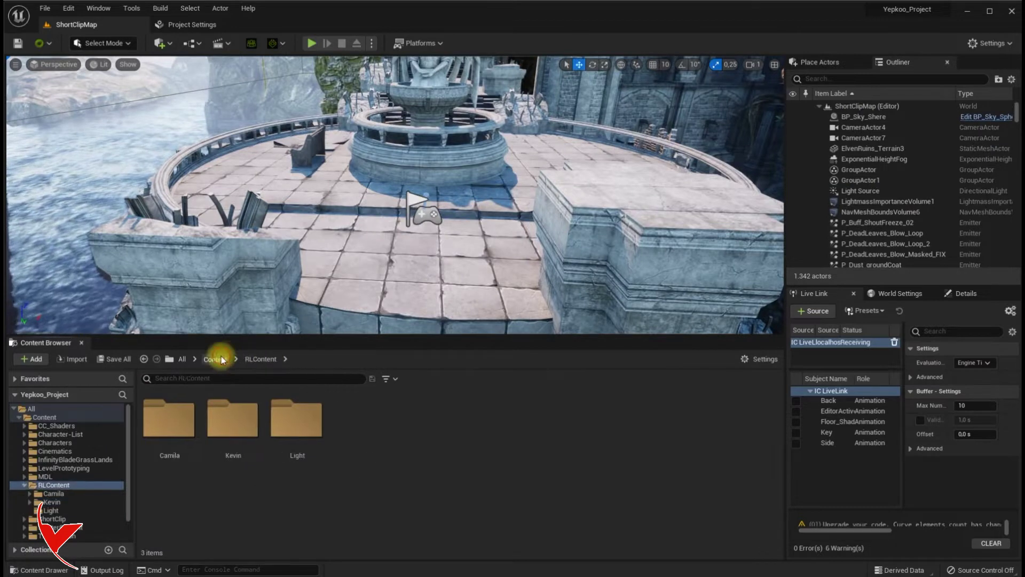
Step: Open the Scene_1_02 level sequence from the Cinematics/Takes/2022-05-19 folder
double_click(390, 419)
double_click(168, 419)
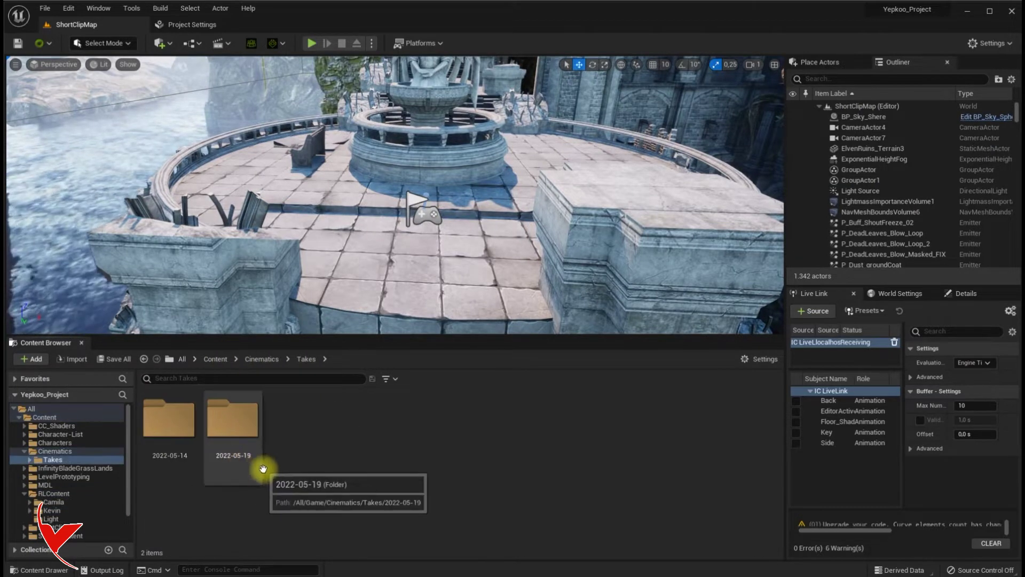
double_click(251, 433)
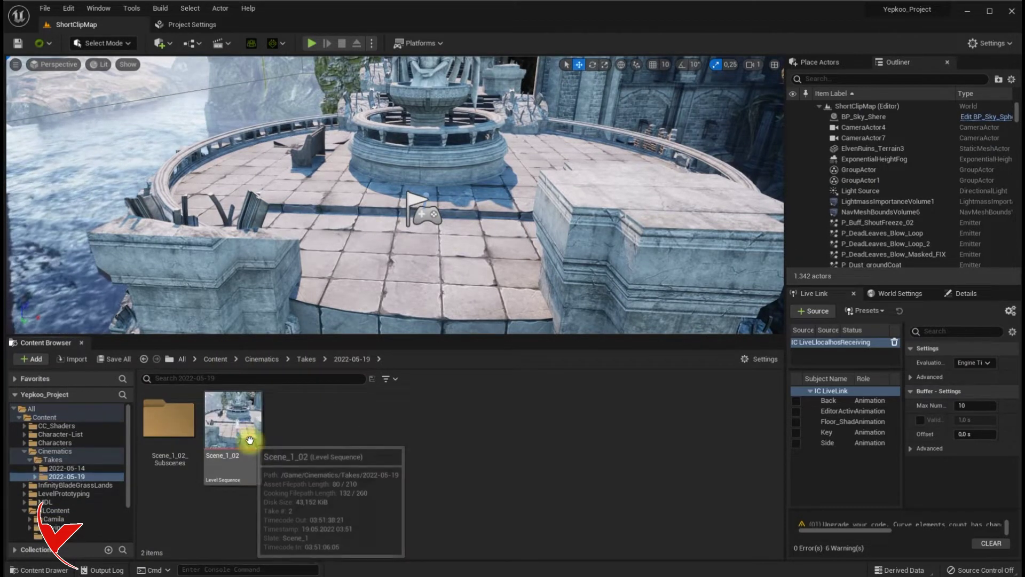
double_click(255, 437)
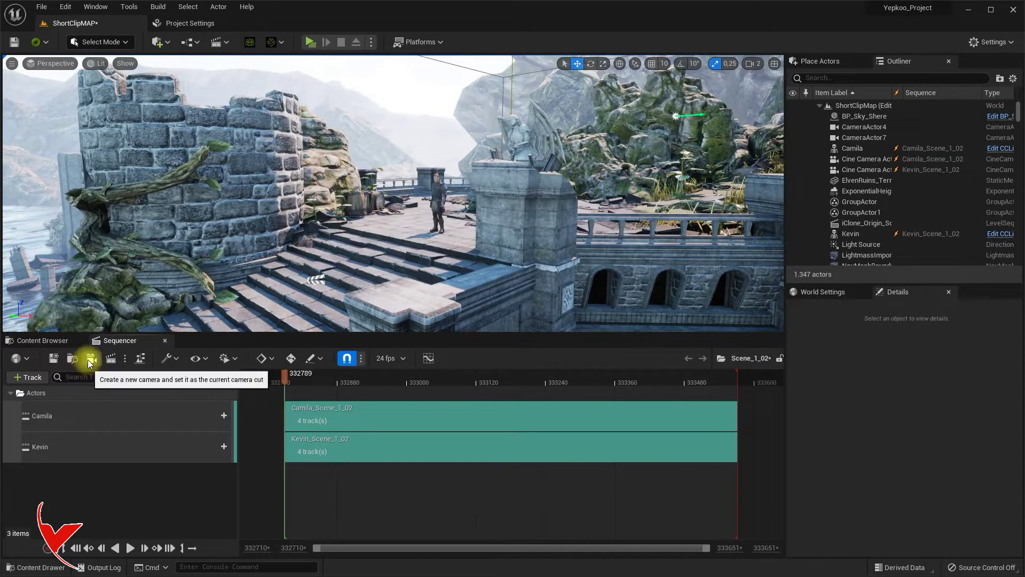
Step: Create a cine camera in the sequence as the current camera cut and frame Camila obliquely from above
click(89, 361)
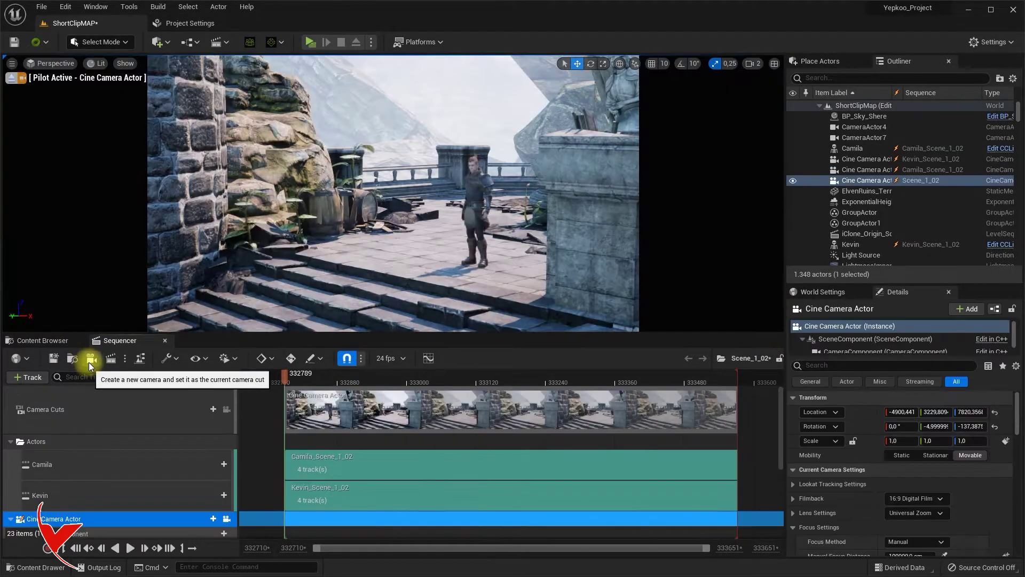
scroll(115, 449, down, 2)
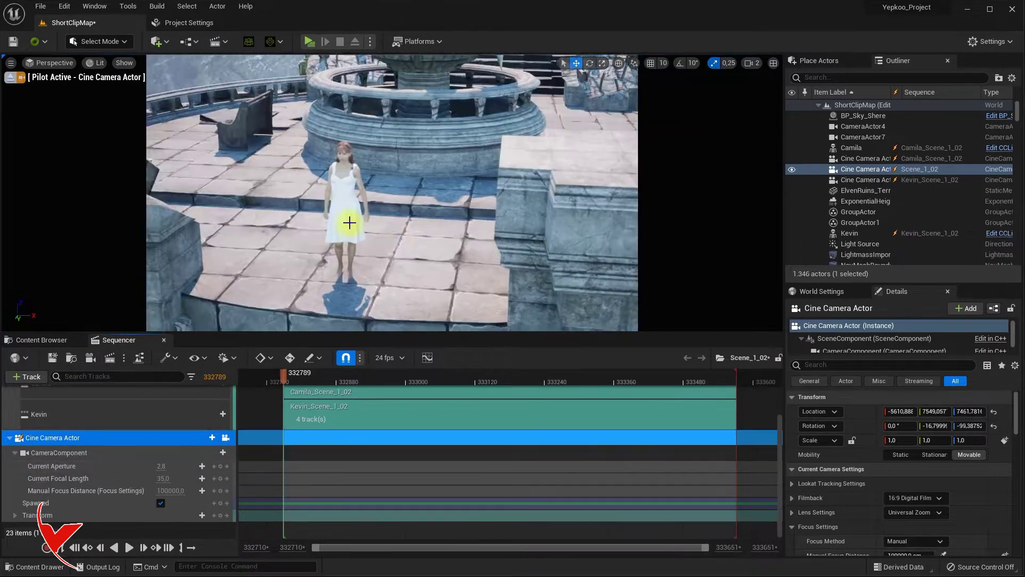
right_drag(343, 222, 436, 230)
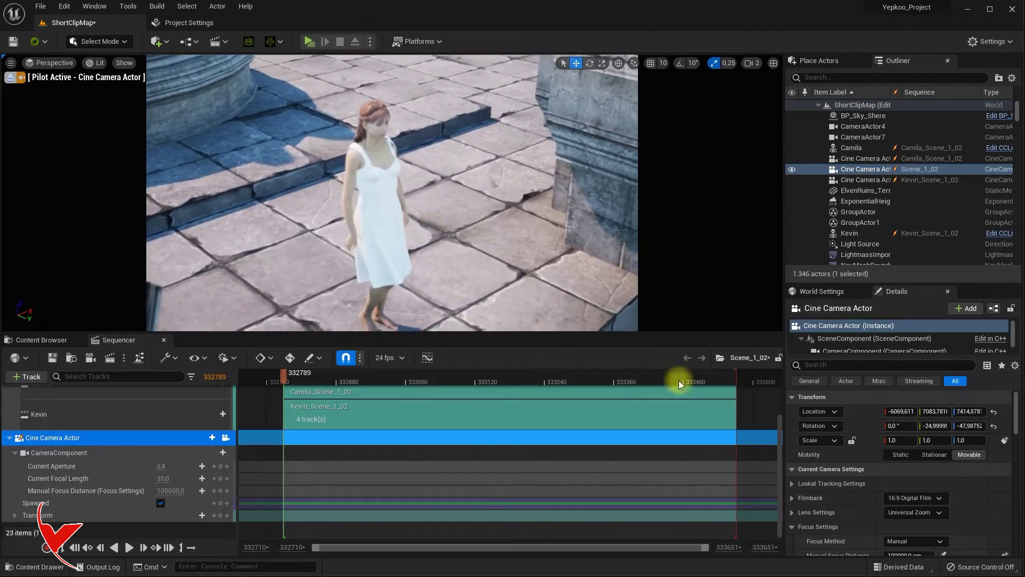
Step: Set the cine camera's Focus Method to Disable and save the level
scroll(680, 384, up, 1)
scroll(888, 427, down, 3)
click(913, 456)
click(908, 498)
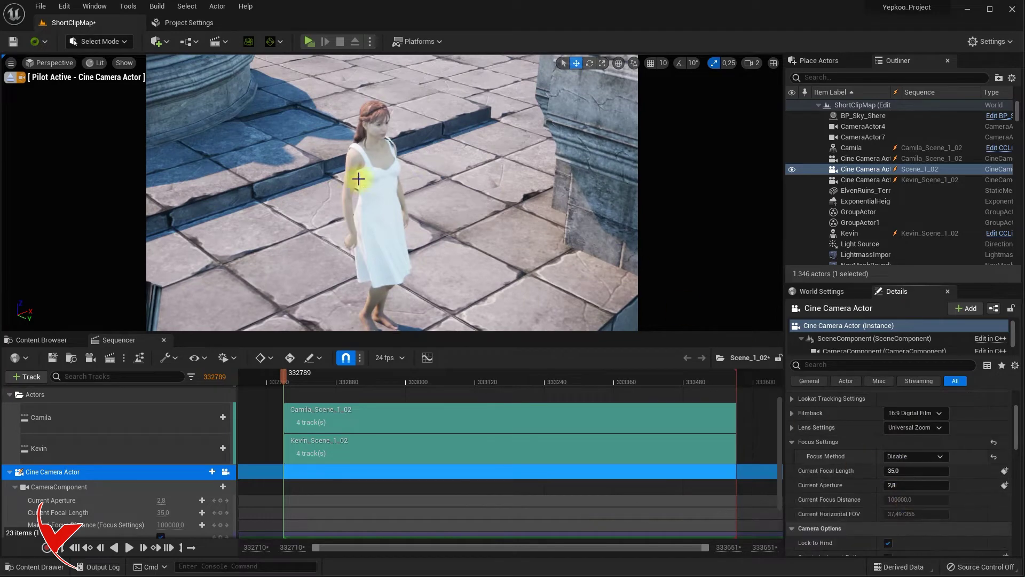
key(ctrl+s)
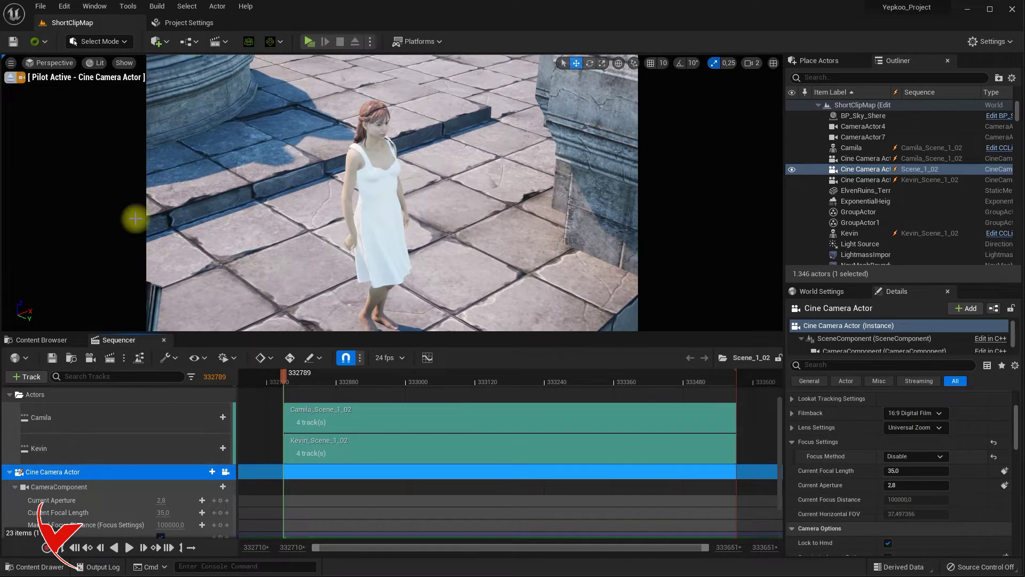
Step: Stop piloting the cine camera and delete the SM_WaterPlain water surface from the level
click(8, 79)
right_drag(427, 205, 592, 270)
click(425, 230)
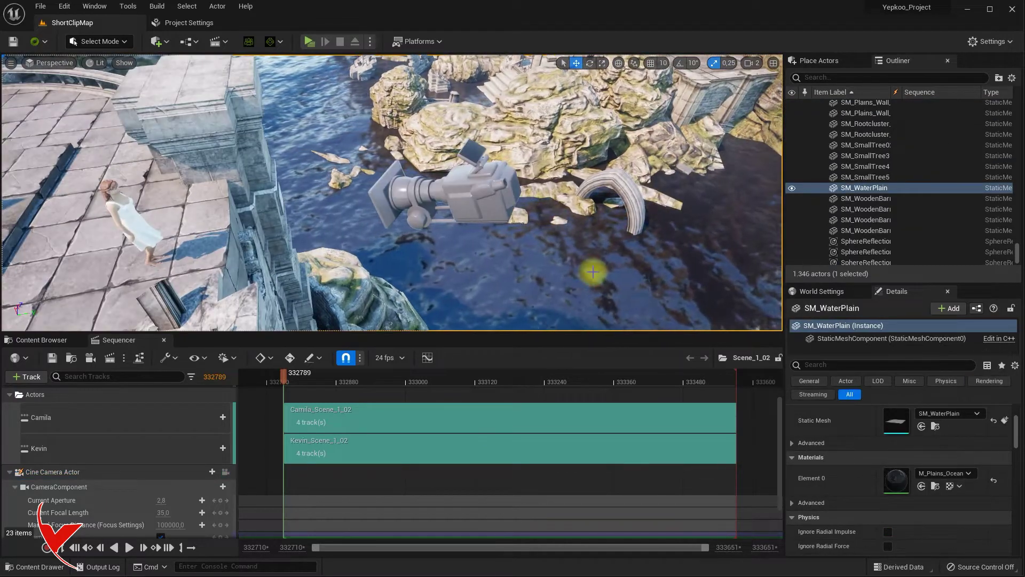
key(Delete)
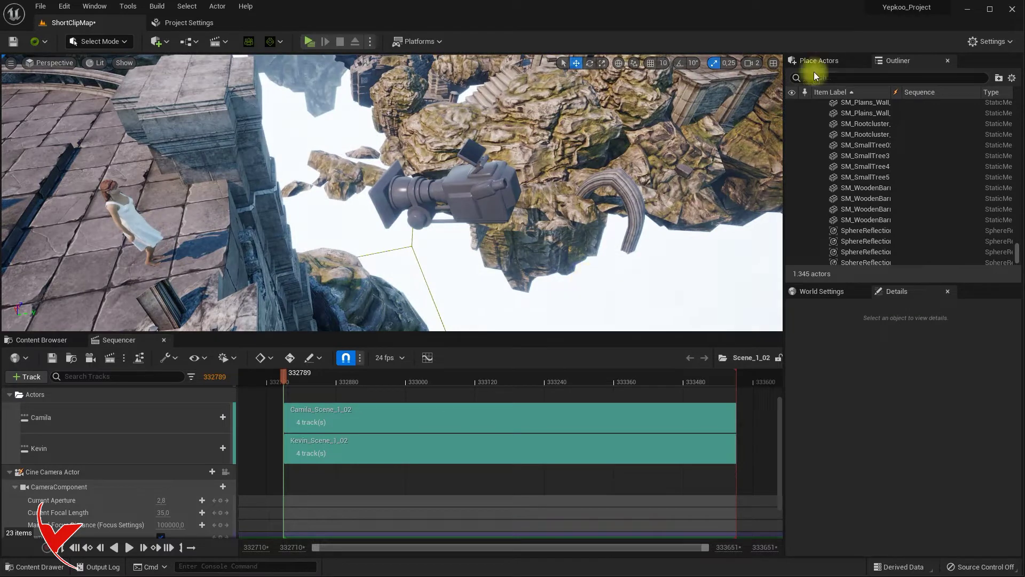
Step: Find Water Body Custom among the placeable actors and position one in the open area near the cine camera
click(819, 61)
text(water)
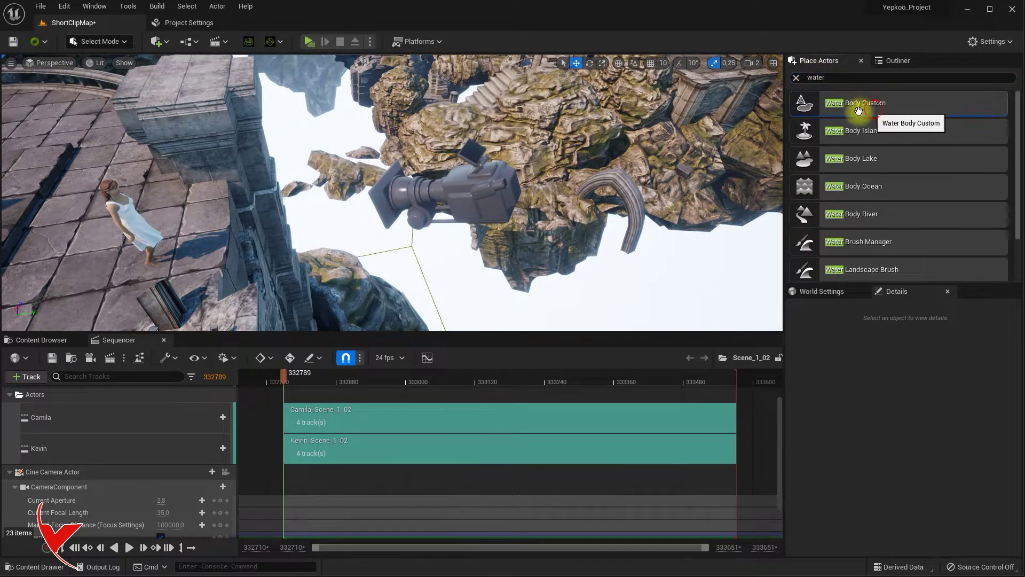
drag(858, 110, 498, 227)
right_drag(536, 241, 536, 199)
key(w)
drag(536, 199, 504, 249)
right_drag(611, 214, 652, 191)
right_drag(583, 252, 411, 205)
click(796, 78)
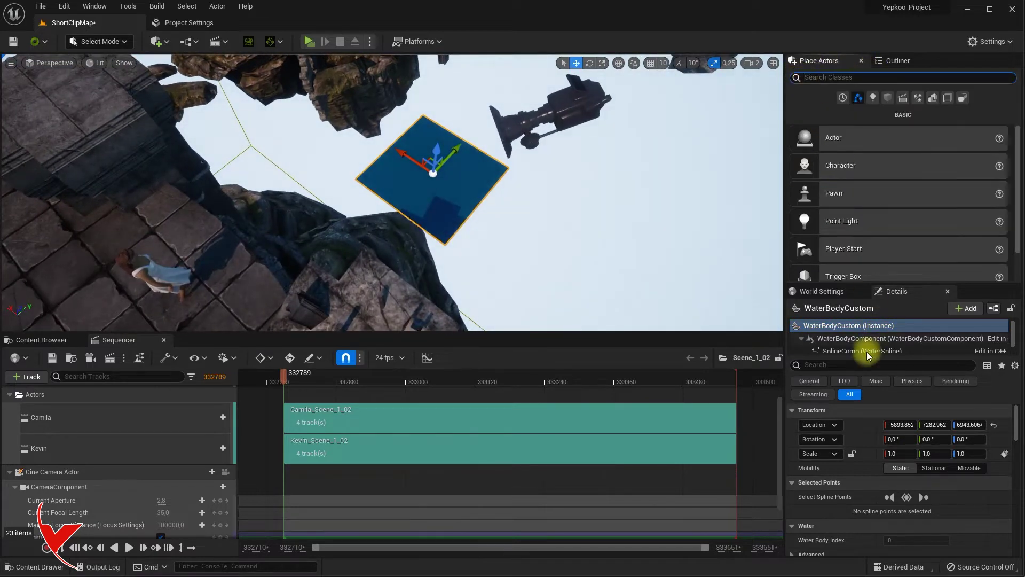
Step: Scale the WaterBodyCustom actor to 500 in both X and Y and save the level
click(898, 60)
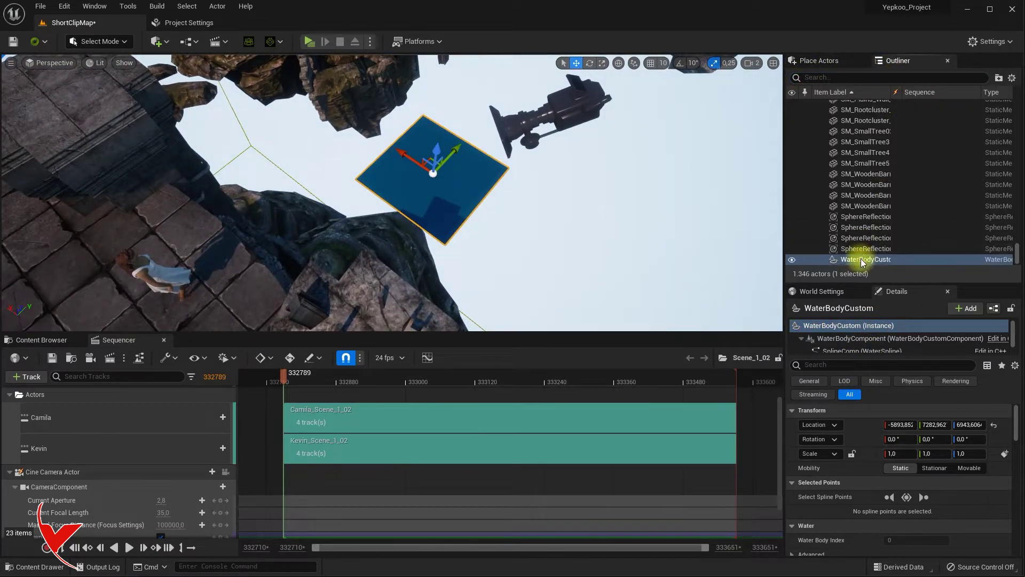
text(500)
click(932, 454)
text(2)
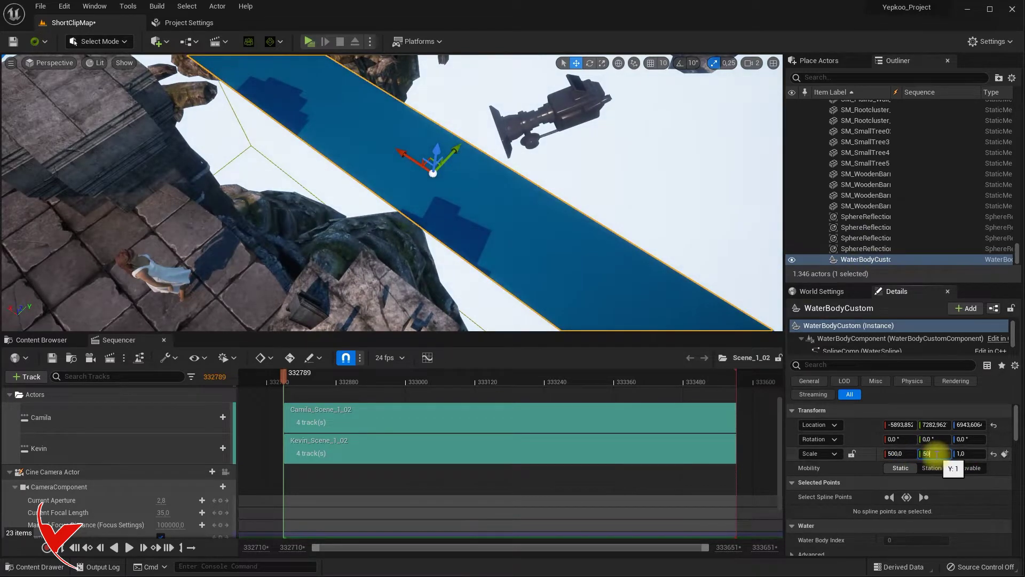
text(00)
key(Return)
mouse_move(533, 256)
right_down()
mouse_move(442, 171)
mouse_move(239, 169)
mouse_move(172, 156)
mouse_move(590, 235)
mouse_move(613, 259)
mouse_move(524, 240)
mouse_move(522, 206)
mouse_move(528, 268)
right_up()
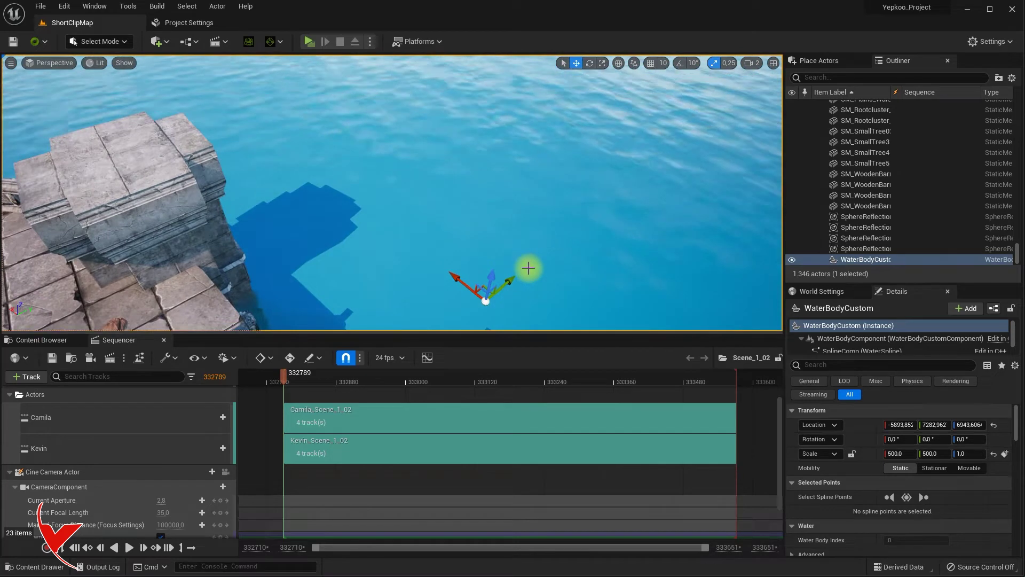
Step: Locate the water body's Water Material asset and copy Water_Material_CustomMesh into the ShortClip folder
scroll(926, 468, down, 15)
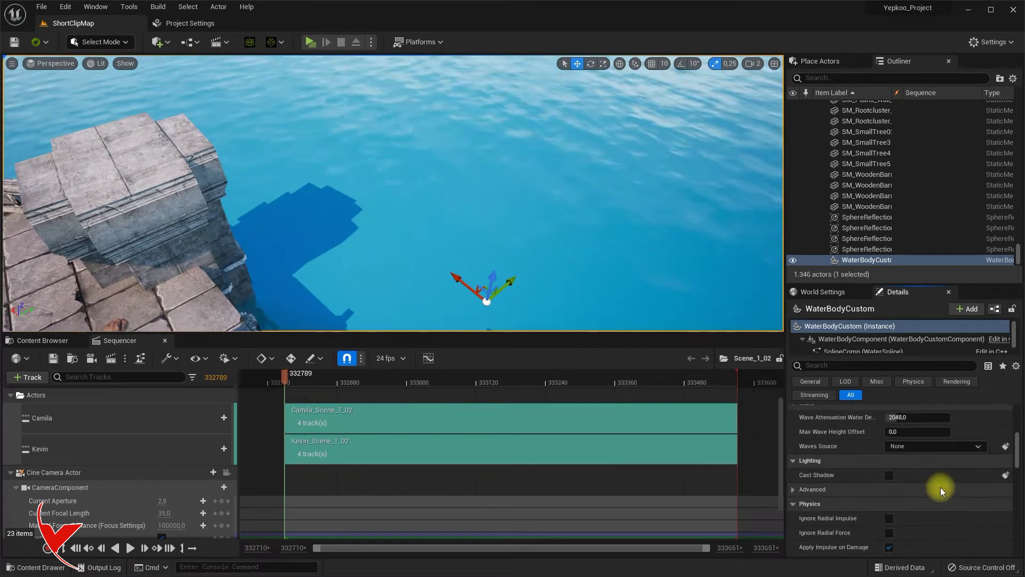
drag(1016, 472, 1013, 443)
click(937, 439)
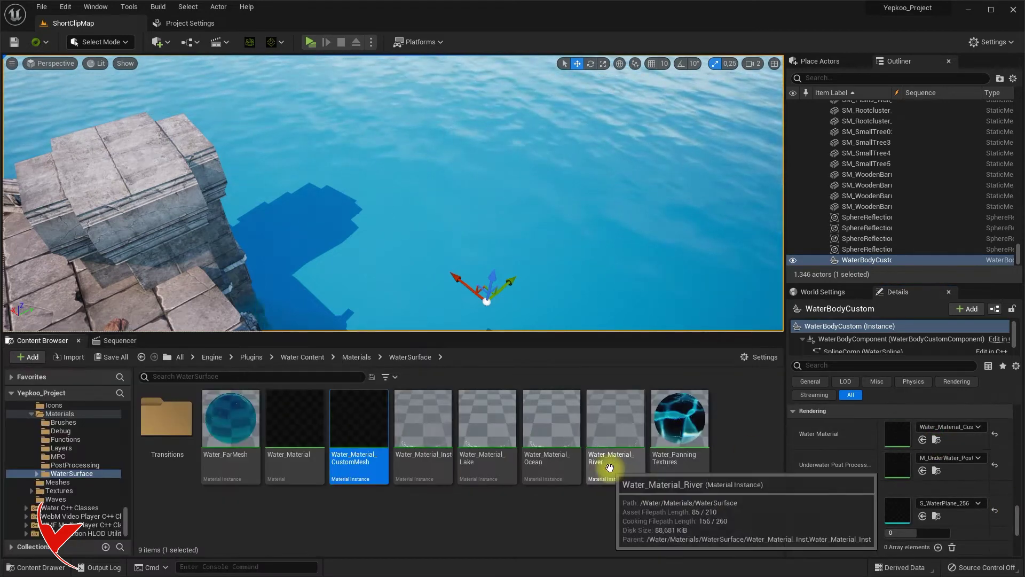
drag(366, 428, 75, 497)
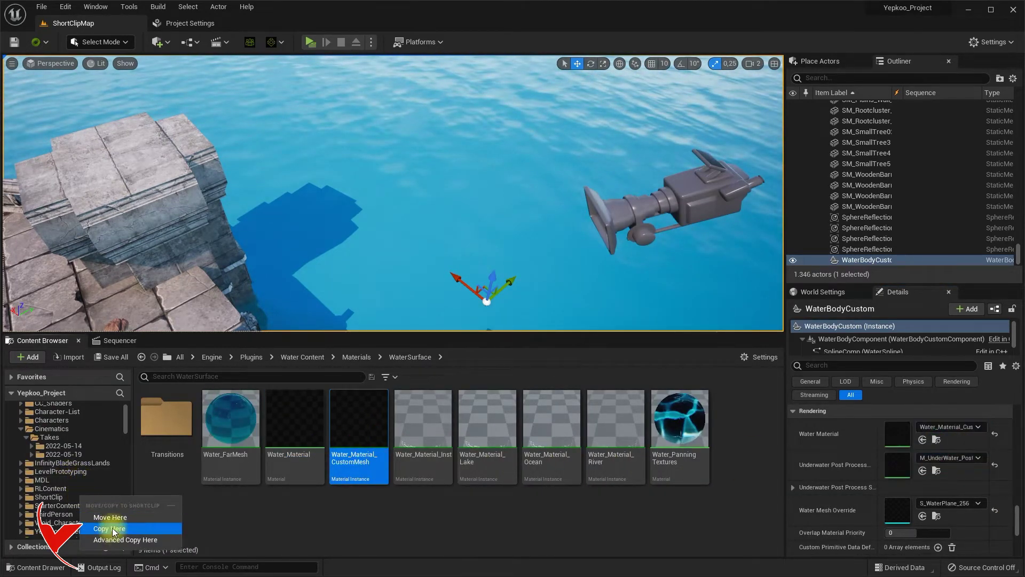
click(83, 510)
Step: Assign the ShortClip copy of Water_Material_CustomMesh as the water body's Water Material and save all modified assets
click(49, 496)
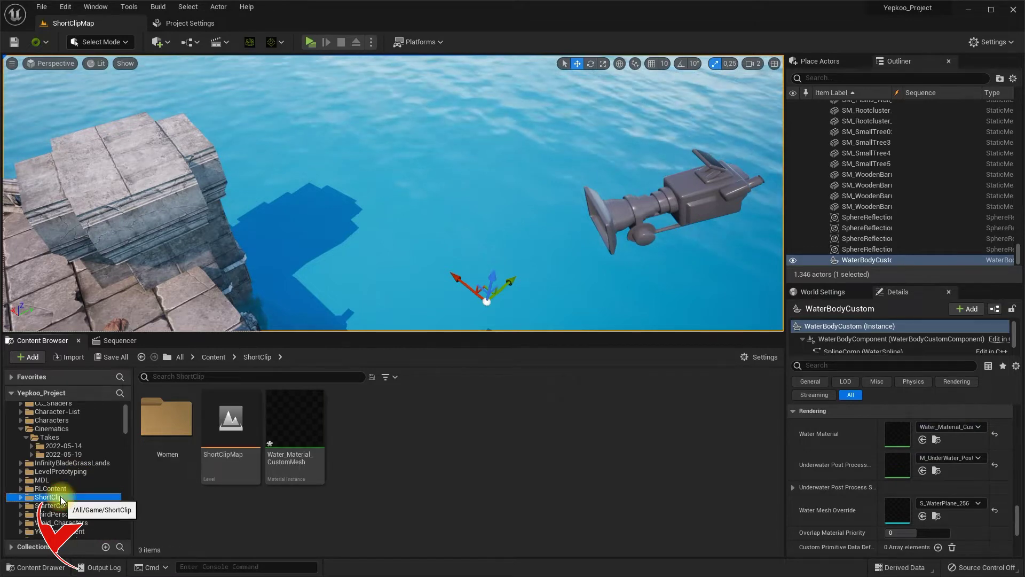
click(281, 435)
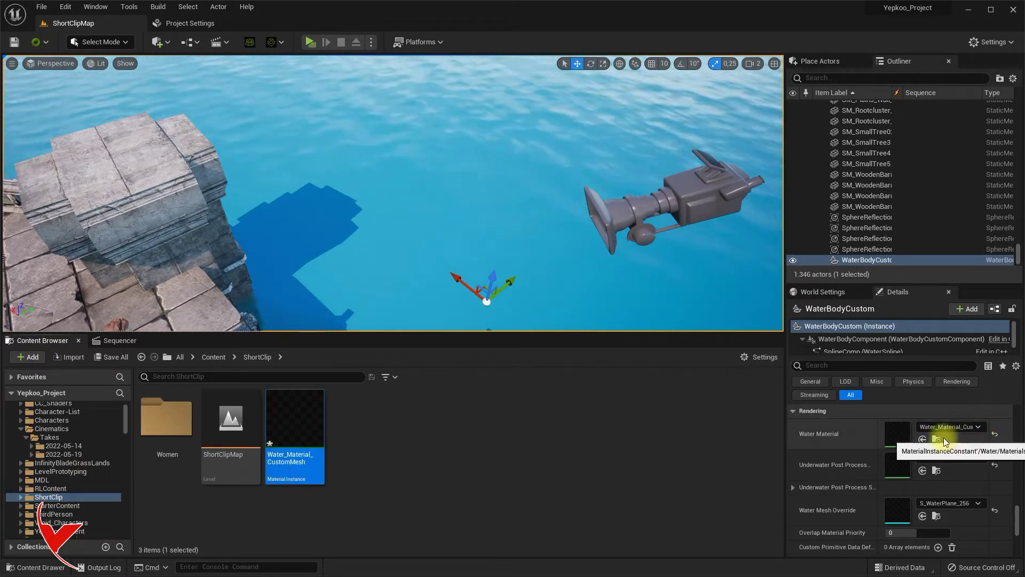
click(922, 439)
click(111, 357)
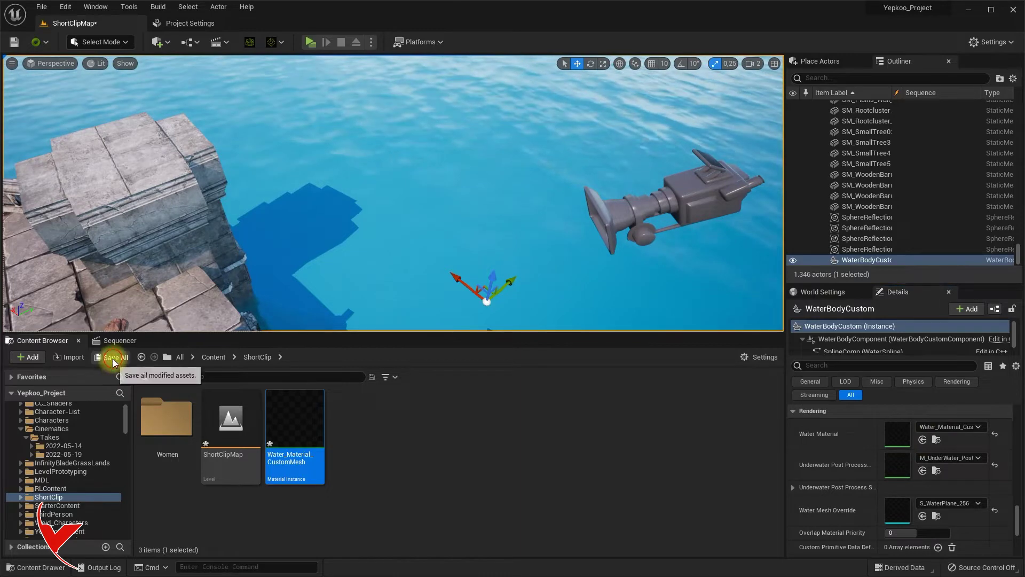
Step: Open the copied Water_Material_CustomMesh in a separate resized window beside the level view and close Project Settings
double_click(307, 422)
drag(113, 111, 678, 62)
click(251, 23)
drag(648, 309, 517, 507)
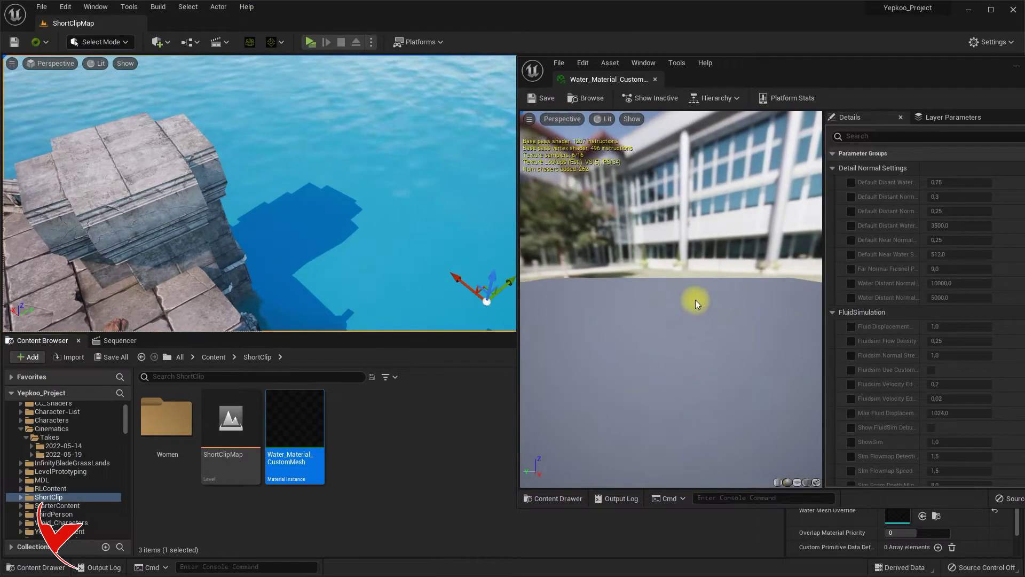
Step: Raise the first Default Disant Water value under Detail Normal Settings to about 1.49
drag(932, 182, 951, 187)
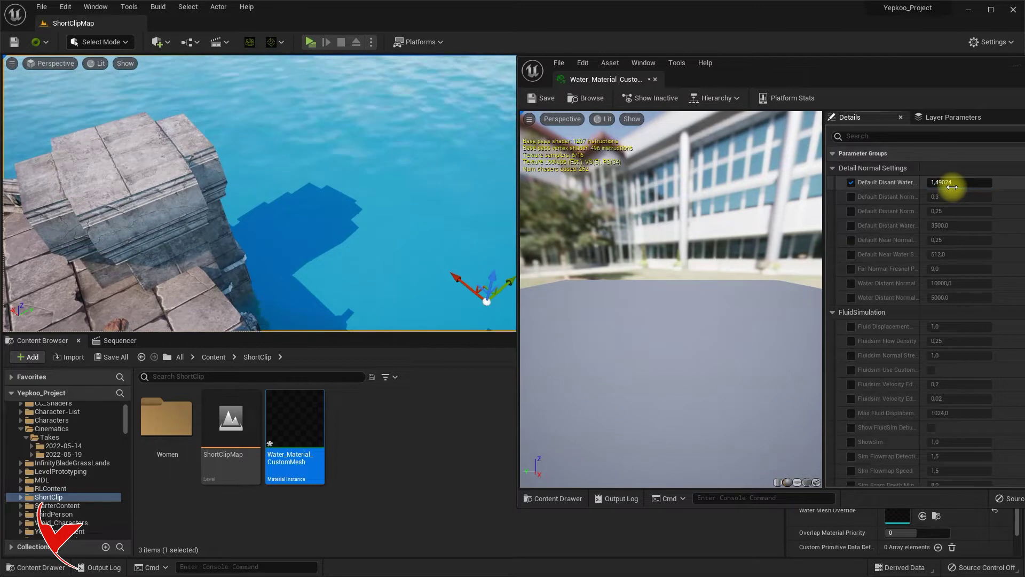
right_drag(351, 215, 290, 174)
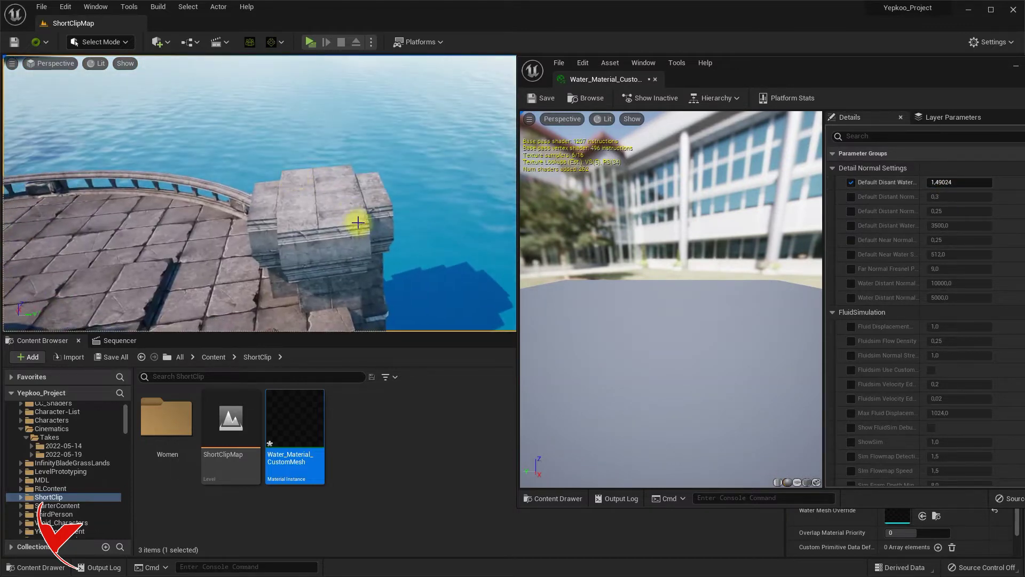
Step: Set the water material's Absorption colour to red 0 and green about 0.083
scroll(908, 328, down, 10)
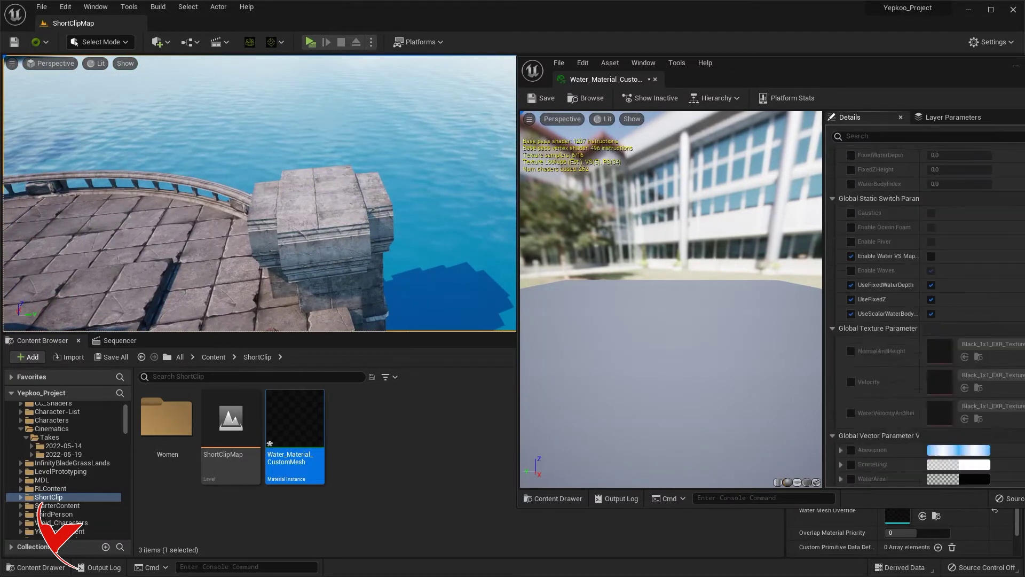
click(934, 314)
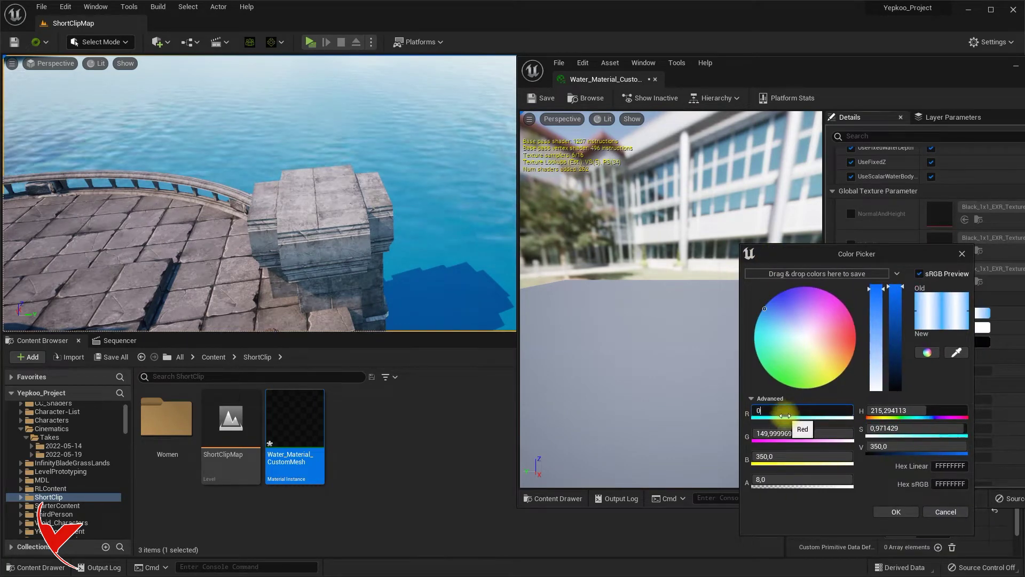
click(793, 434)
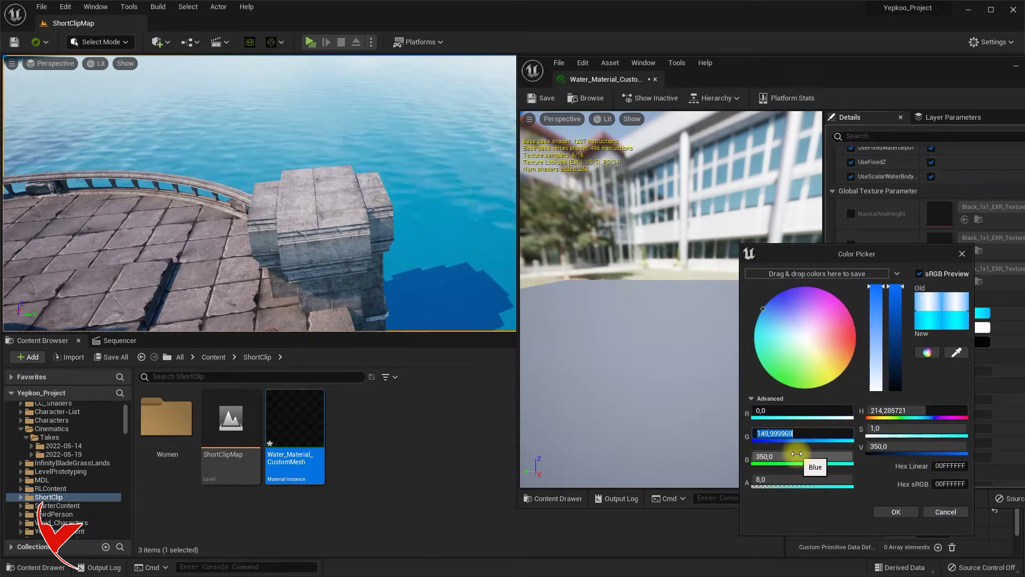
drag(796, 437, 782, 435)
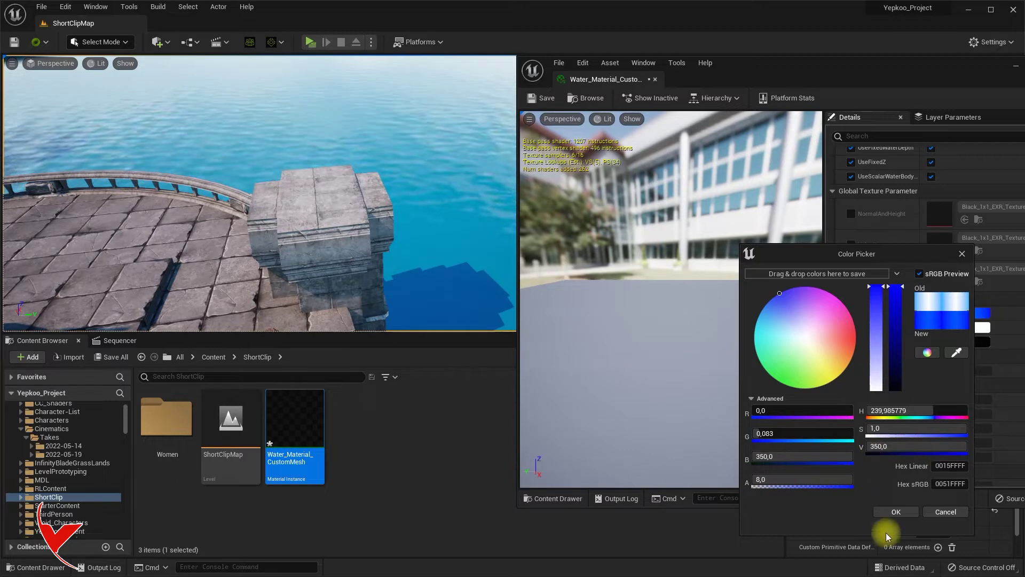
click(888, 512)
Step: Set the blue value of the water material's Absorption colour to 0.042 and apply the colour
click(939, 314)
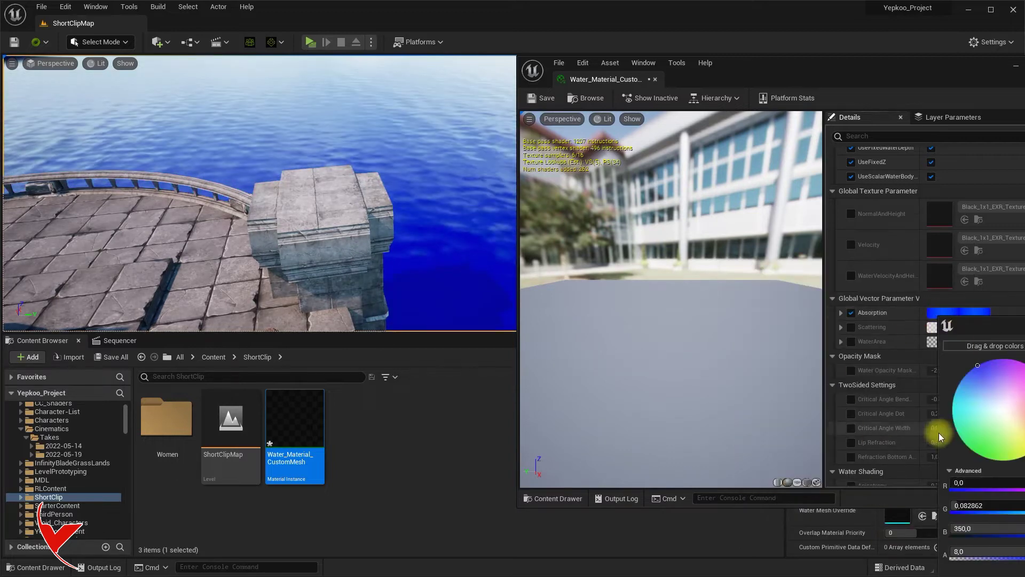
drag(981, 326, 706, 251)
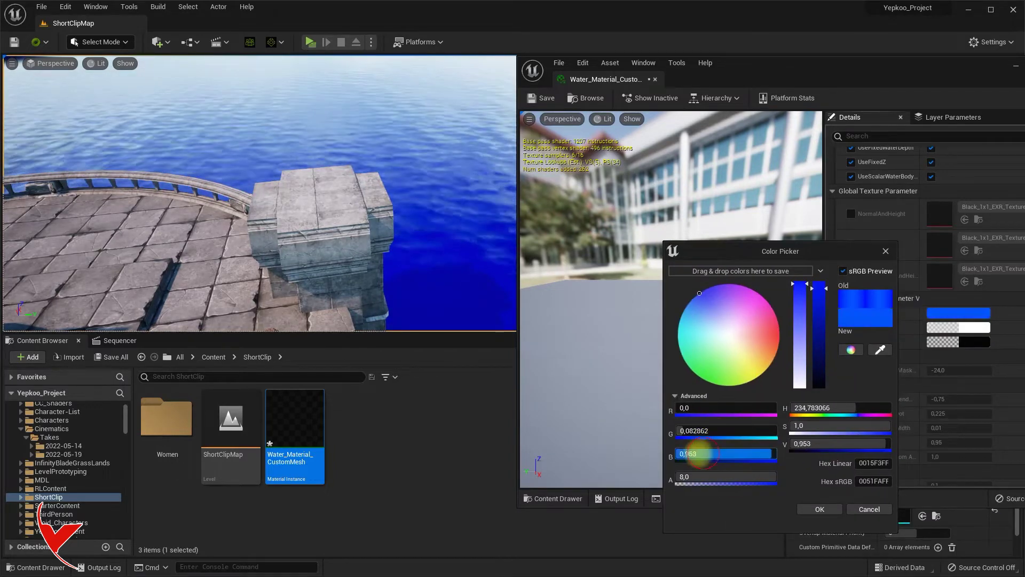
text(0)
key(Return)
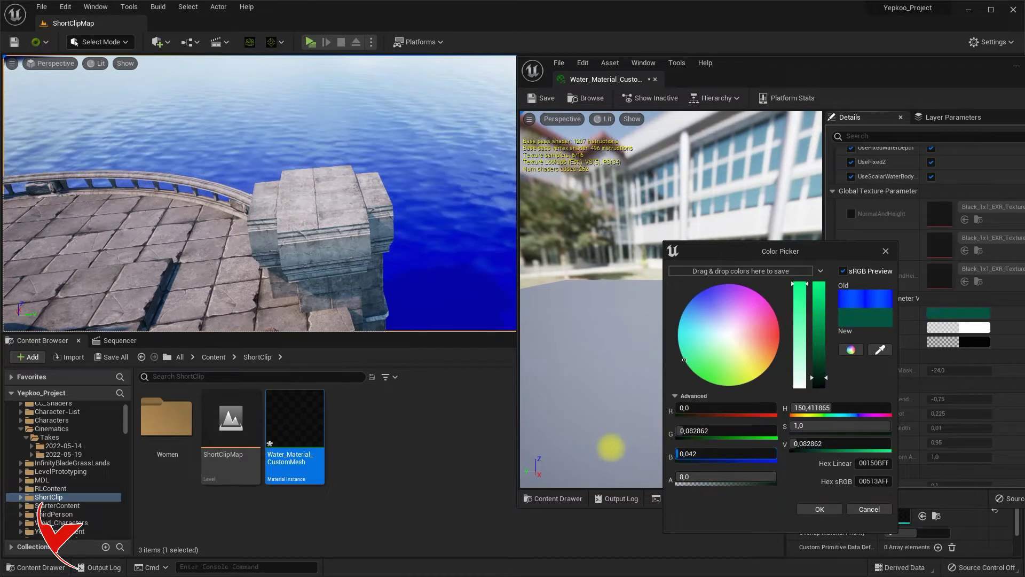
click(843, 509)
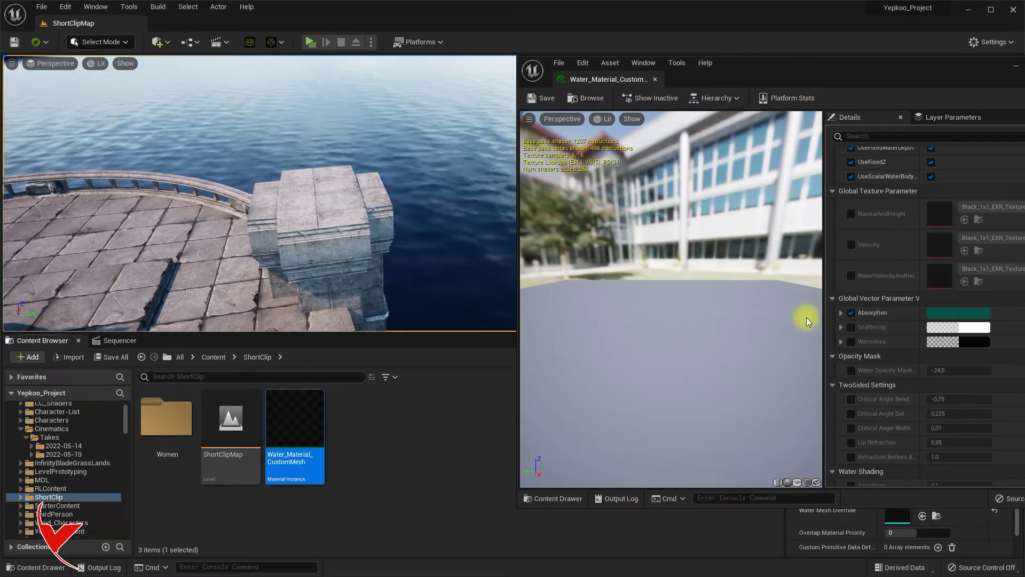
Step: Check the remaining water material parameters, return to the full level view and save all modified assets
scroll(849, 268, down, 15)
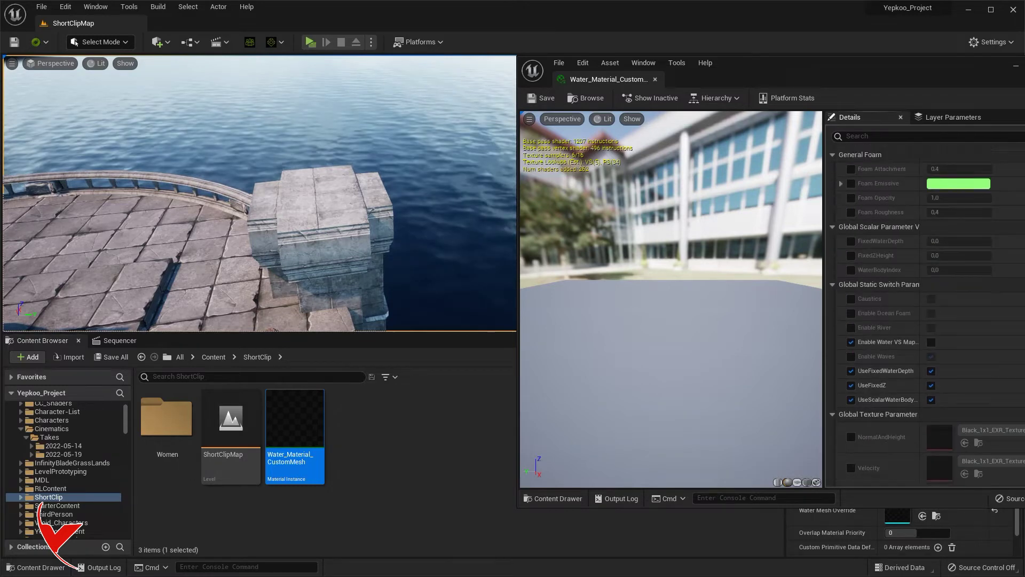
scroll(924, 315, up, 5)
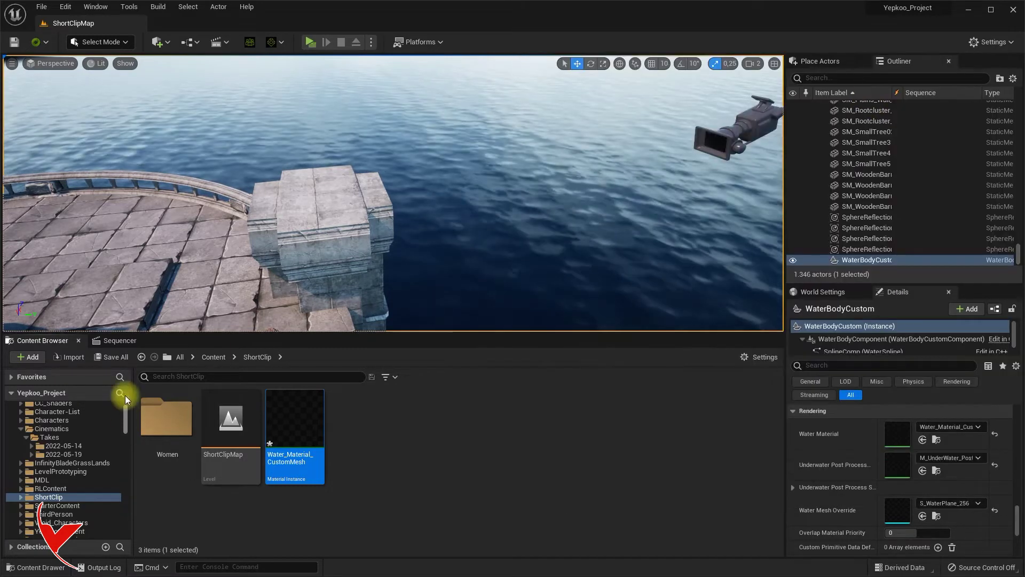
click(110, 358)
click(633, 407)
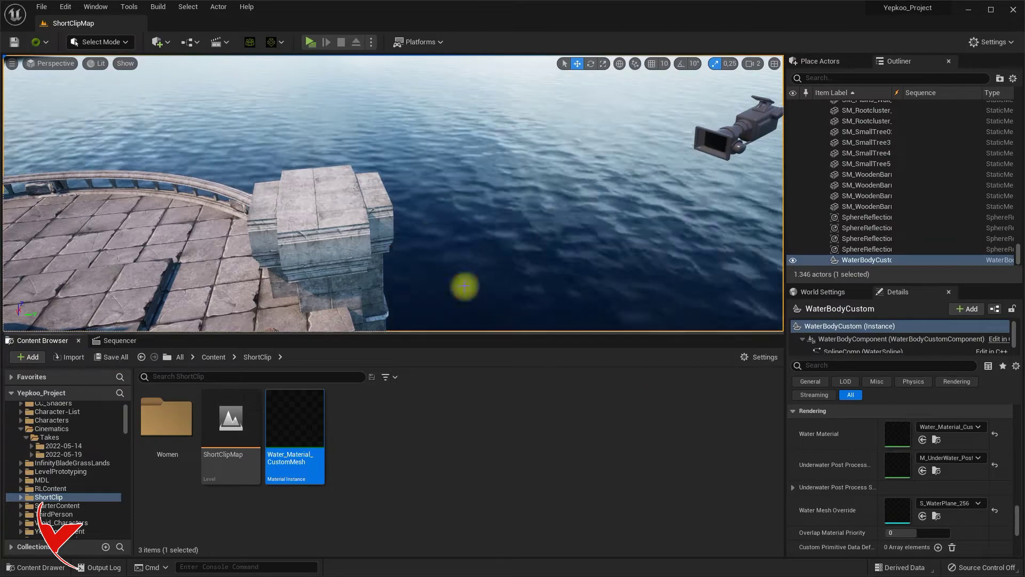
Step: Examine the water surface from above and below around the woman's fall between frames 333163 and 333185 of Scene_1_02
right_drag(466, 227, 416, 225)
click(123, 344)
drag(301, 376, 508, 384)
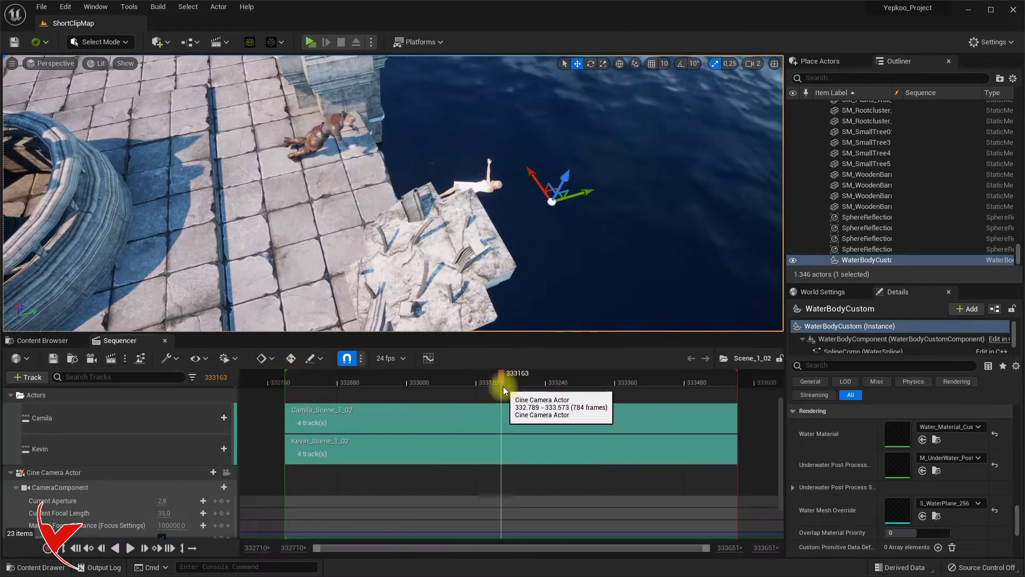
drag(512, 391, 517, 389)
right_drag(530, 284, 995, 50)
scroll(855, 106, up, 2)
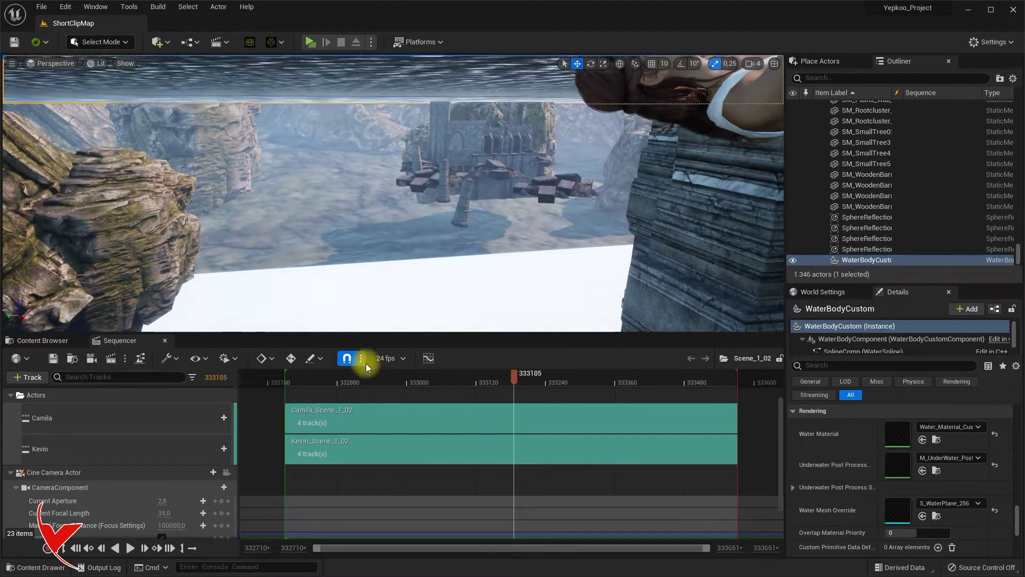
drag(527, 380, 502, 382)
right_drag(539, 245, 398, 201)
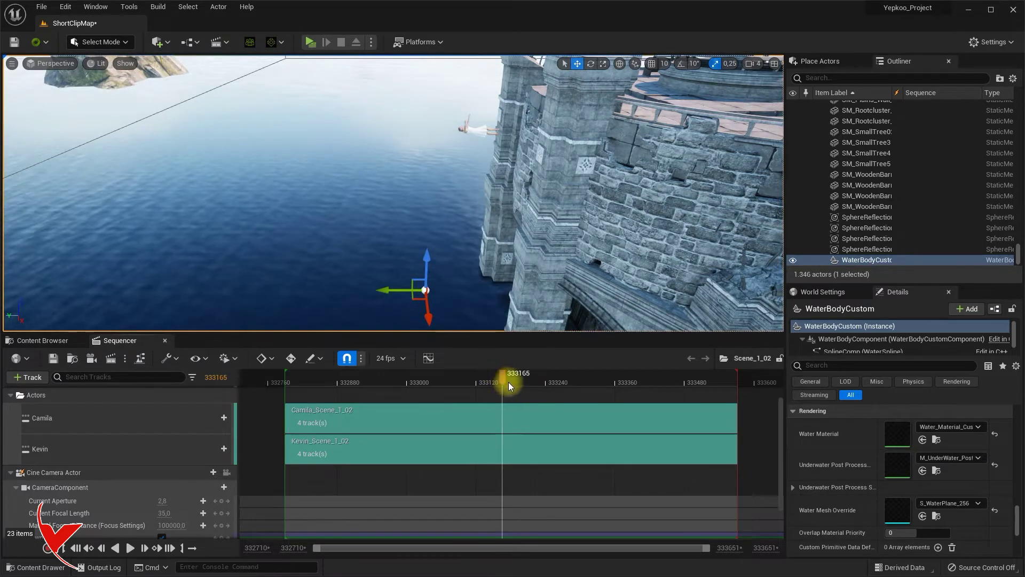
Step: Play the fall through to the underwater view and return the playhead to frame 332790
click(129, 548)
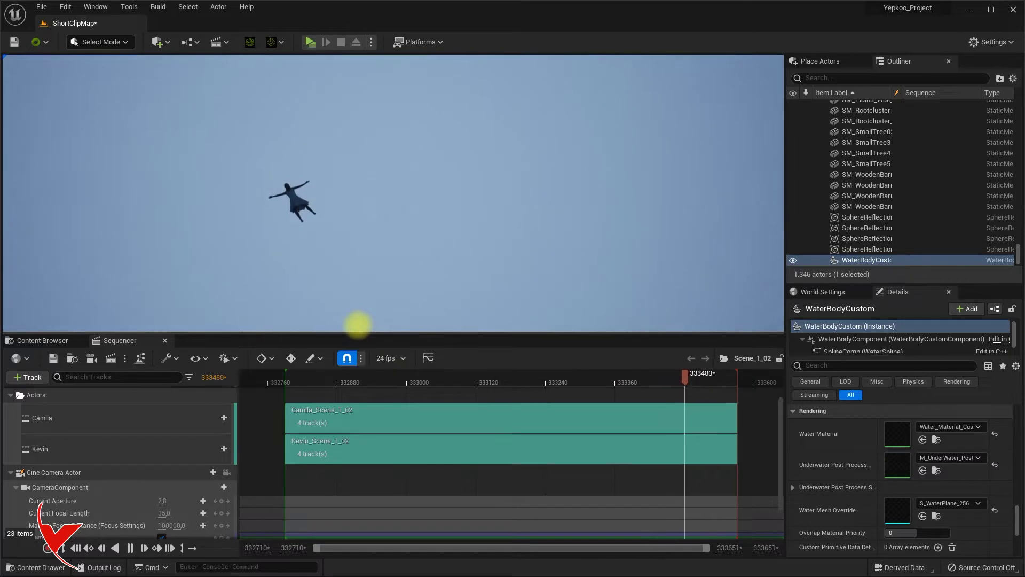
drag(420, 376, 285, 378)
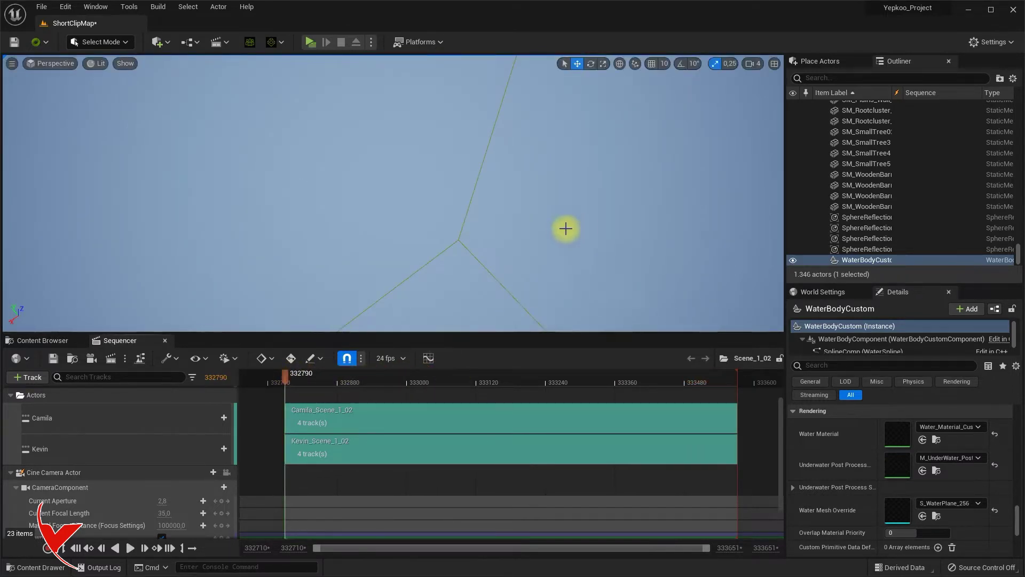
click(566, 228)
mouse_move(530, 235)
right_down()
mouse_move(600, 206)
mouse_move(602, 175)
mouse_move(643, 165)
mouse_move(543, 236)
right_up()
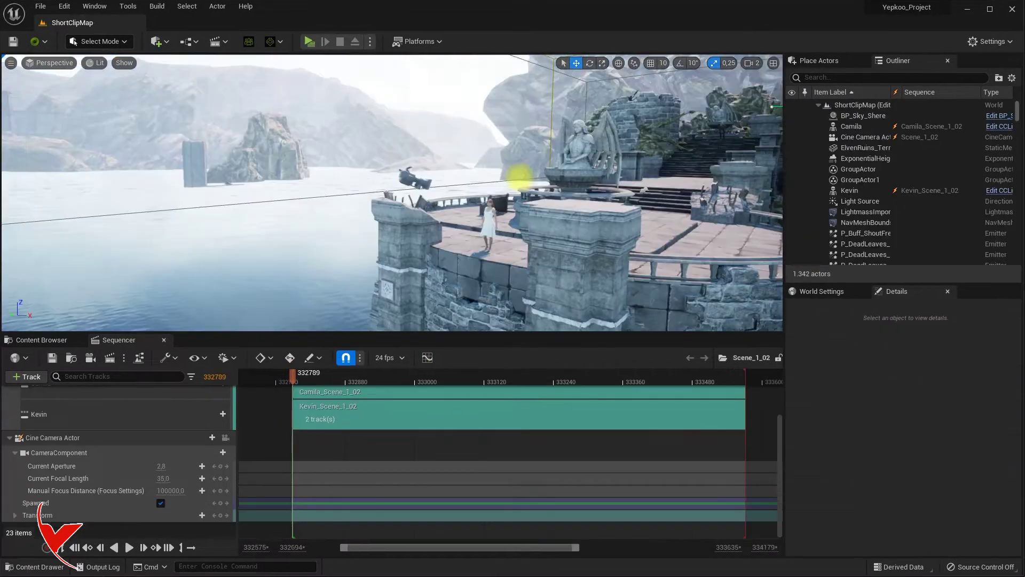
Step: Pilot the Cine Camera Actor, frame the standing woman beside the fountain and key its transform at frame 332789
right_drag(519, 176, 480, 222)
mouse_move(419, 299)
right_down()
mouse_move(458, 277)
mouse_move(420, 299)
right_up()
click(226, 437)
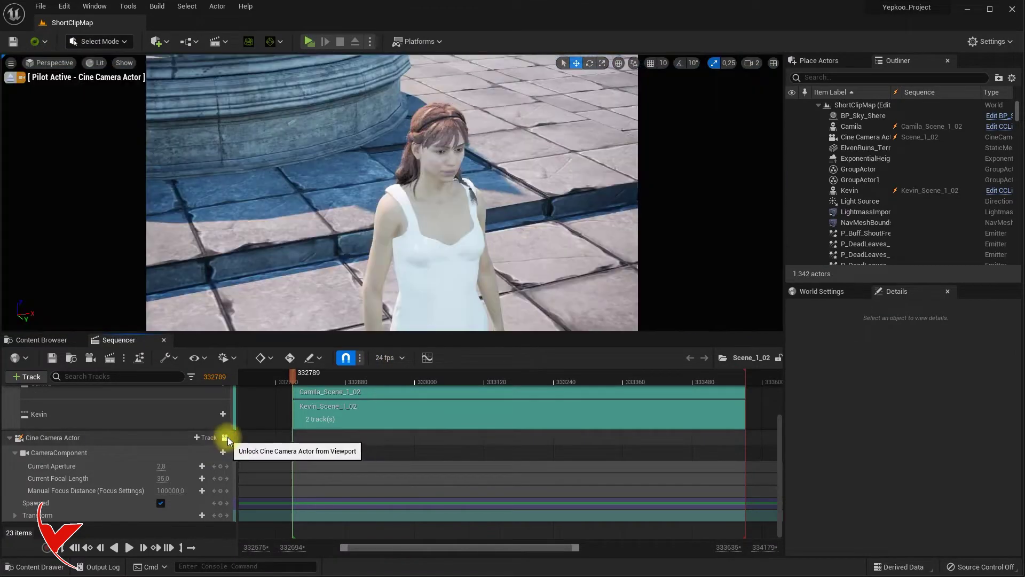
scroll(409, 255, down, 2)
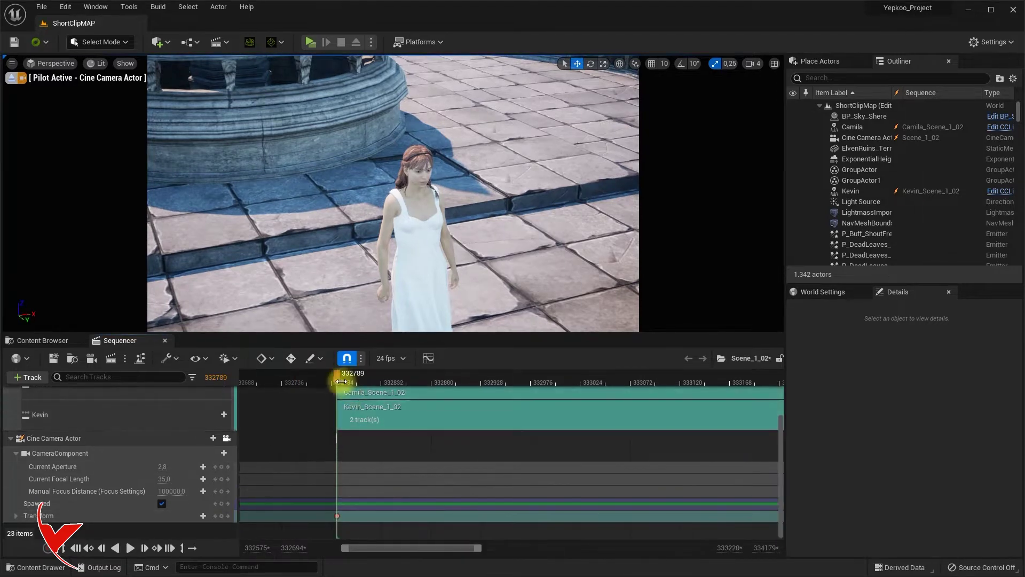
Step: Hold the first camera framing with a Transform key at frame 332830
click(378, 379)
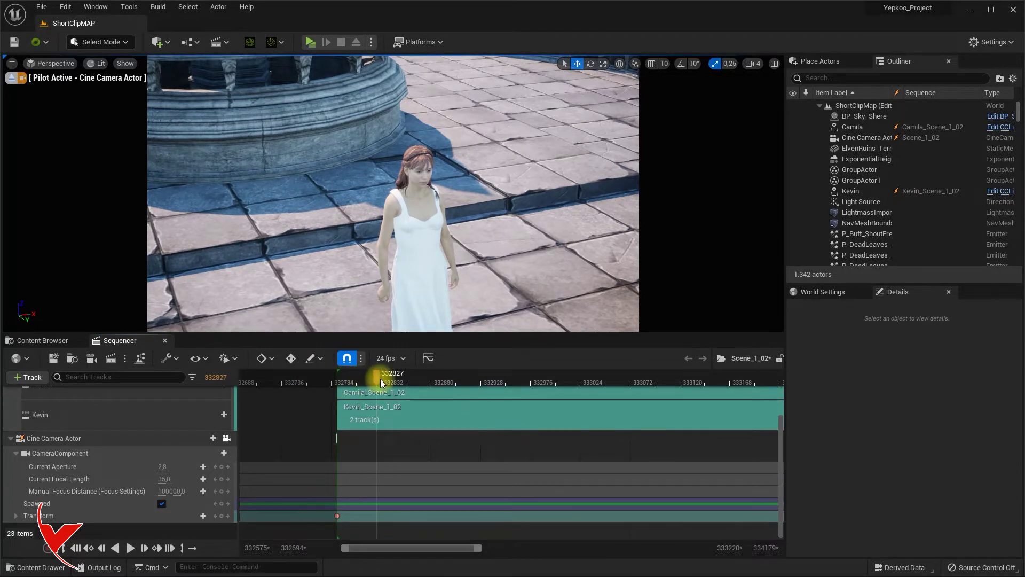
click(223, 516)
mouse_move(305, 263)
right_down()
mouse_move(283, 233)
mouse_move(305, 277)
right_up()
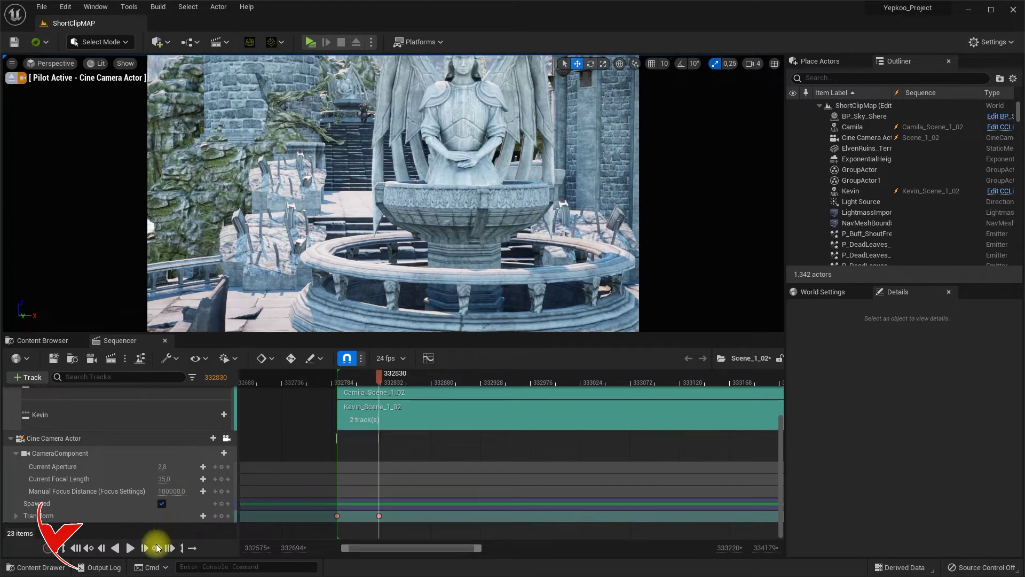
Step: Set the camera speed to 2, frame the man running down the stairs and key the camera transform at frame 332831
click(146, 549)
right_drag(457, 245, 372, 225)
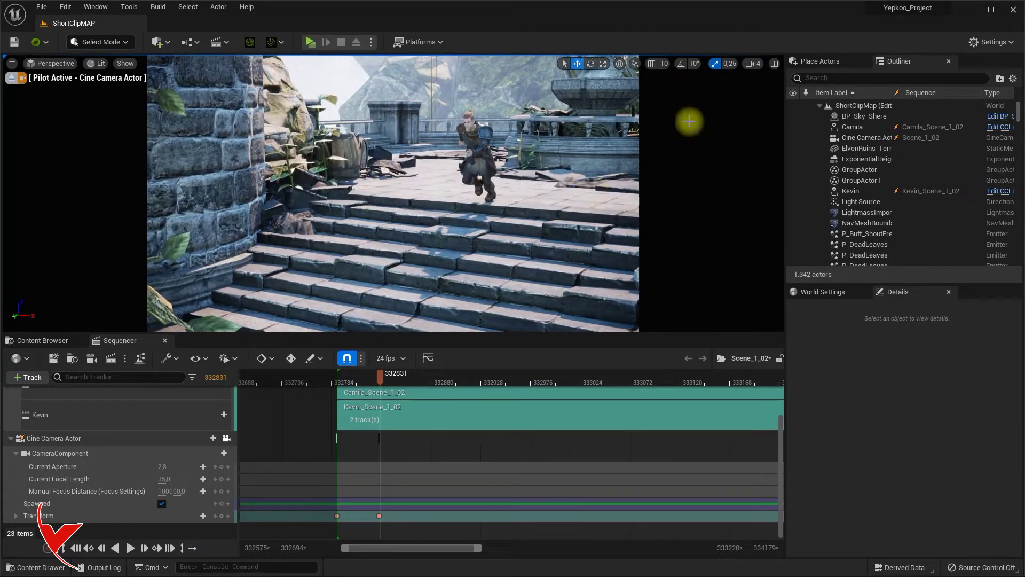
click(752, 65)
drag(773, 89, 771, 89)
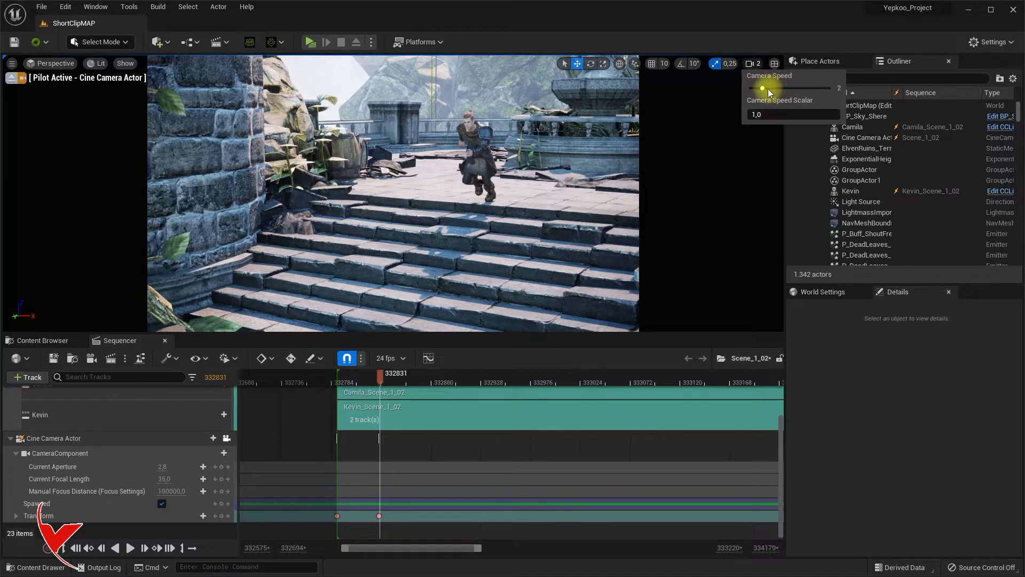
click(710, 140)
right_drag(549, 193, 544, 187)
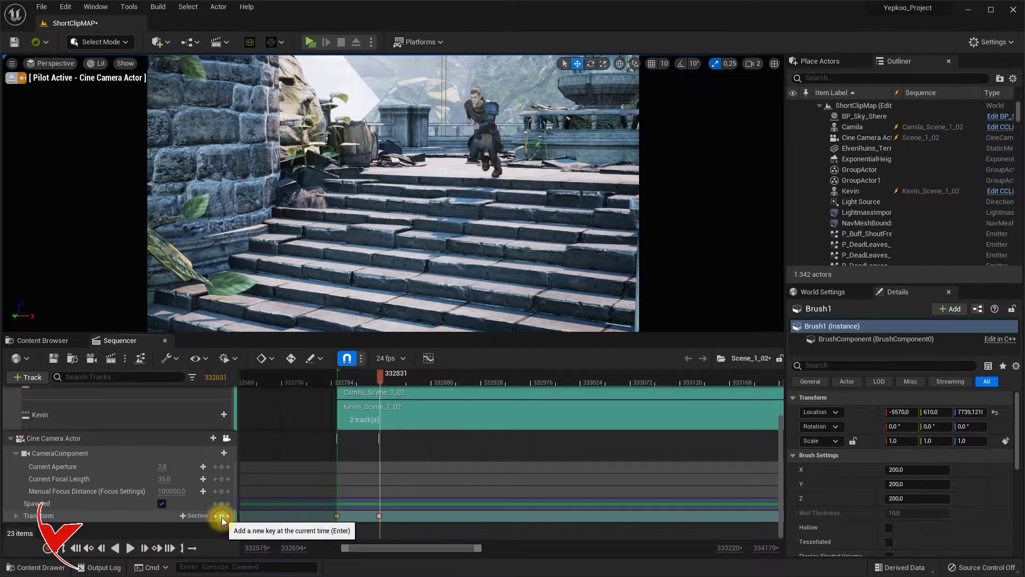
click(222, 518)
Step: Play the first camera cut from the sequence start and scrub to frame 332858 to check the man's position
click(75, 547)
click(130, 548)
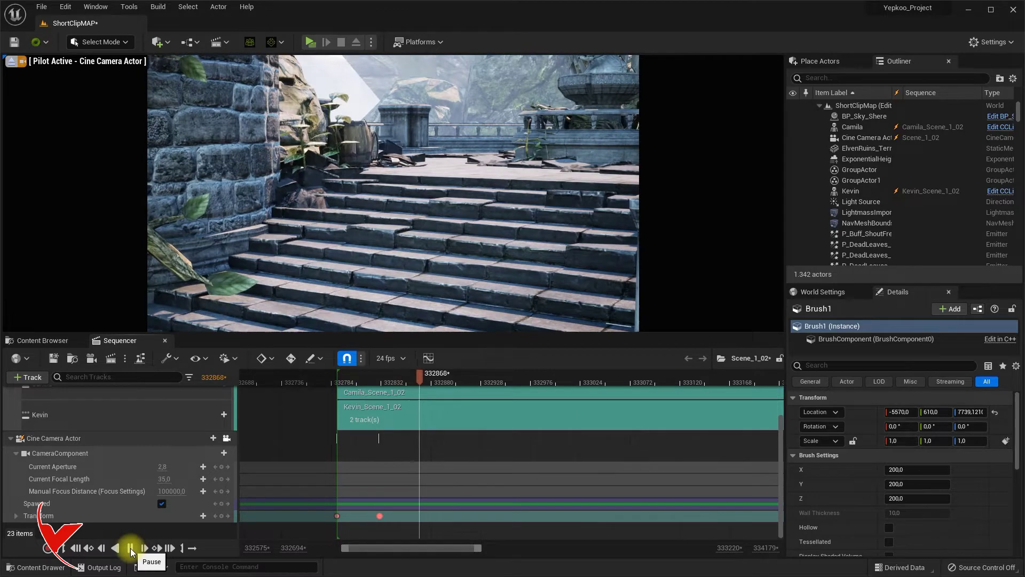
drag(430, 383, 408, 382)
Step: Move the camera's Transform keys at the first cut to about frame 332836 and replay the cut
click(379, 516)
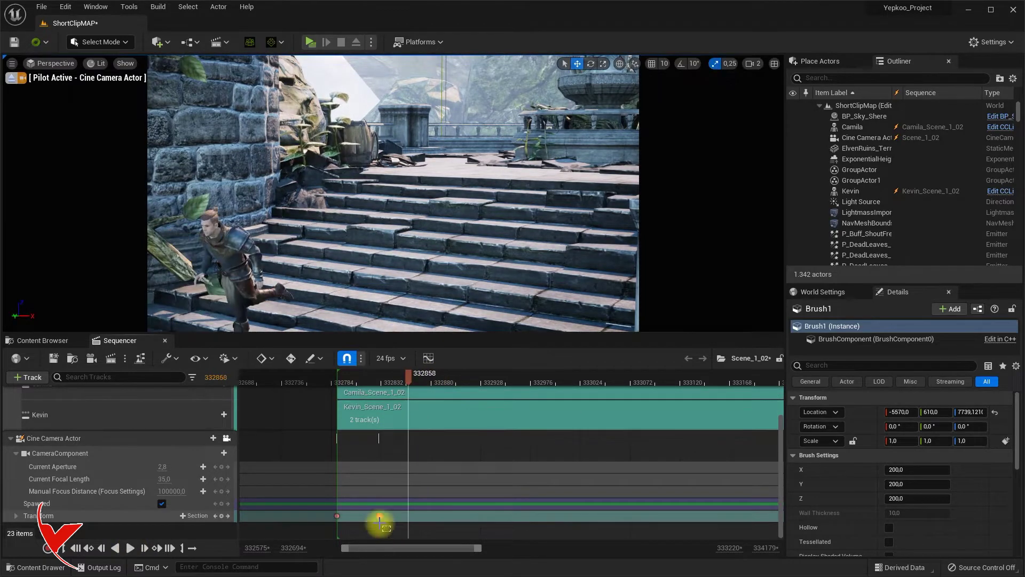
drag(380, 520, 384, 522)
click(358, 378)
click(130, 547)
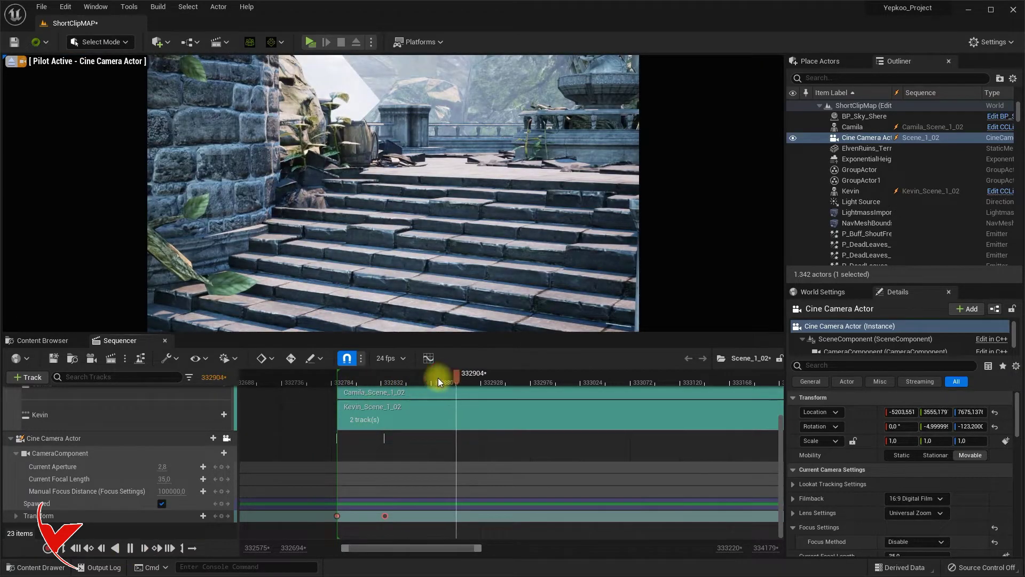
click(75, 548)
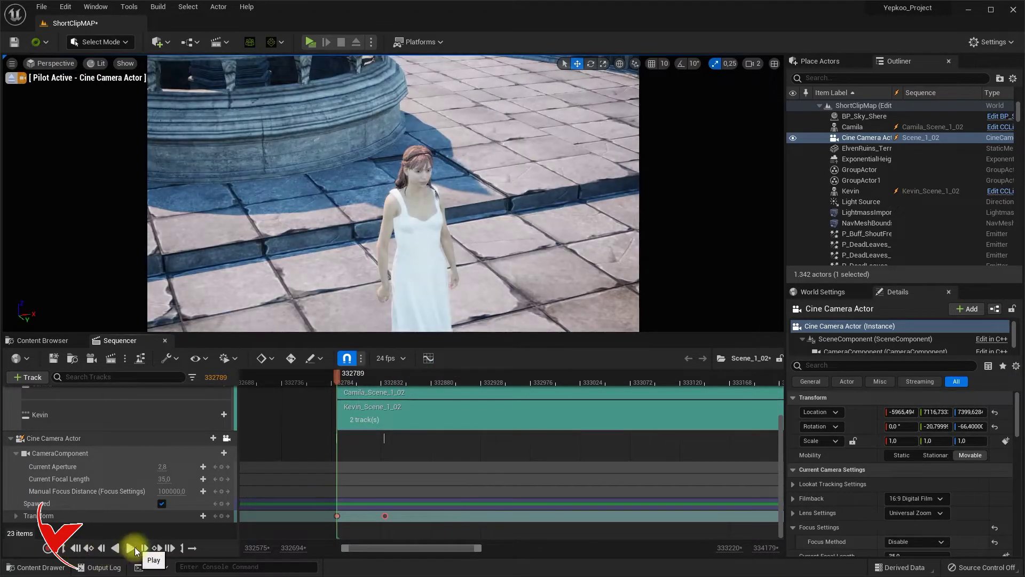
click(157, 548)
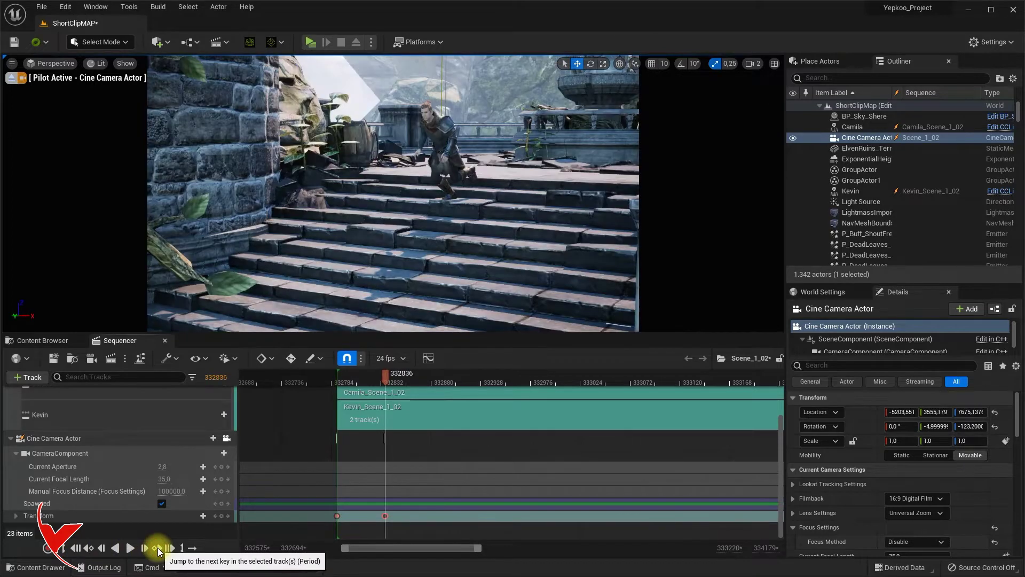
click(422, 466)
Step: Hold the staircase framing with a Transform key at frame 332859
click(385, 380)
drag(396, 379, 409, 379)
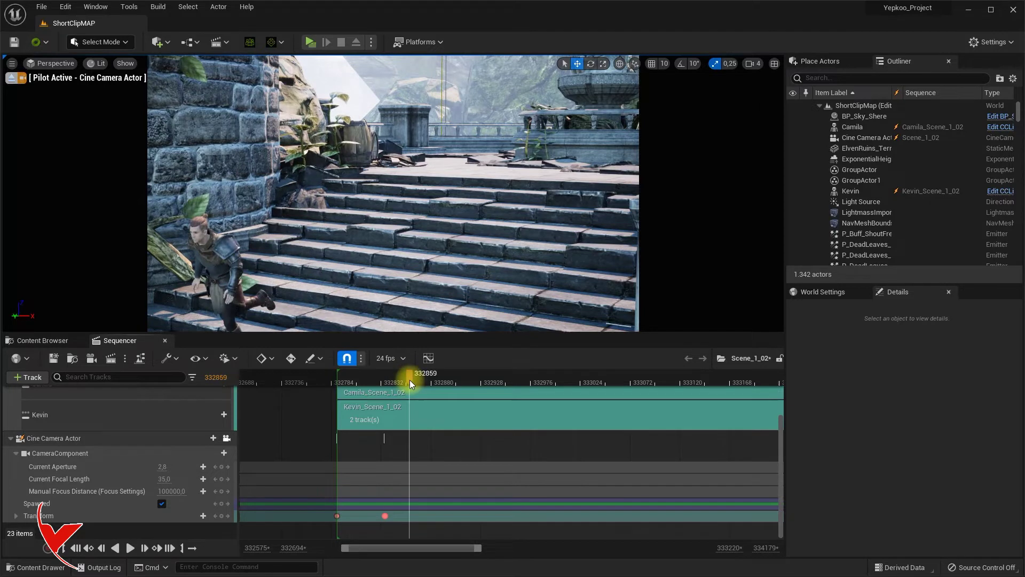
click(222, 515)
Step: Reframe the camera over the staircase and terrace, key its transform at frame 332860 and play back the cut
click(146, 548)
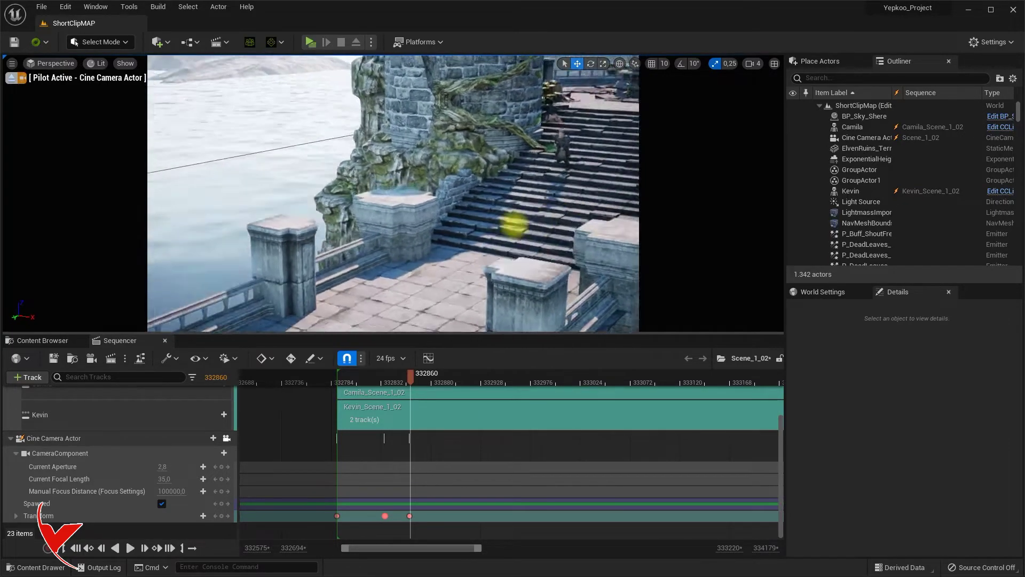
right_drag(499, 222, 497, 225)
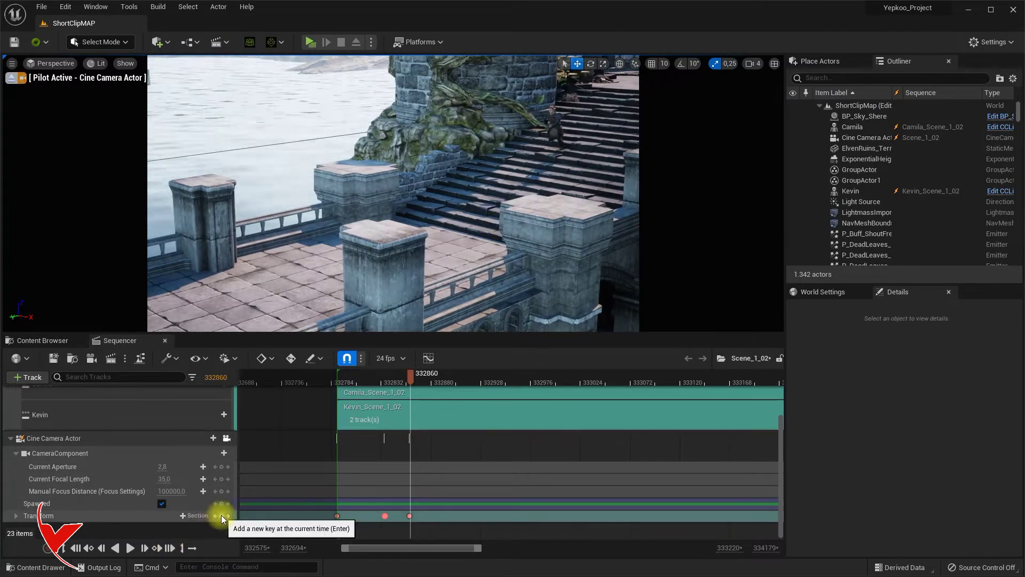
click(386, 377)
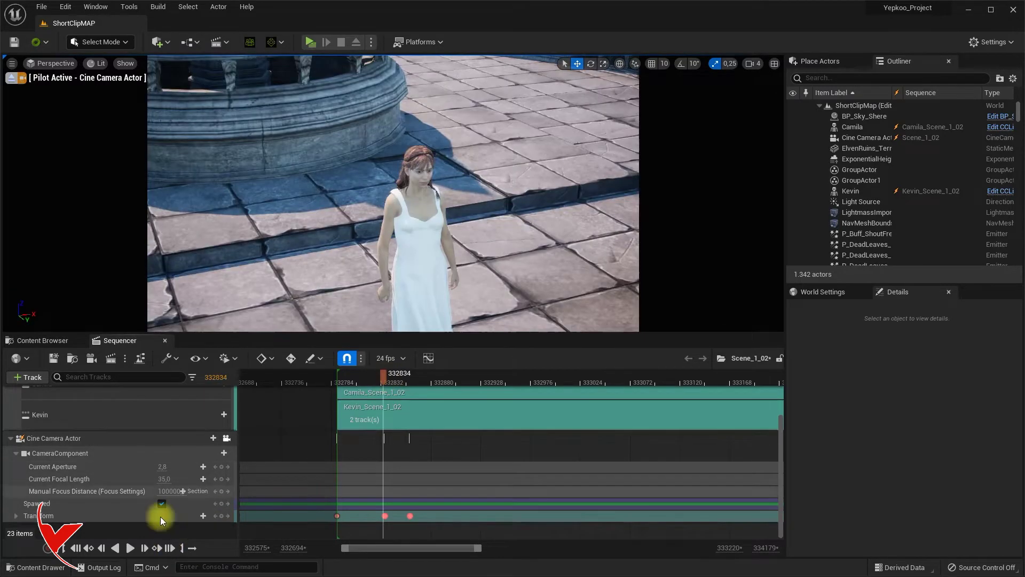
click(131, 550)
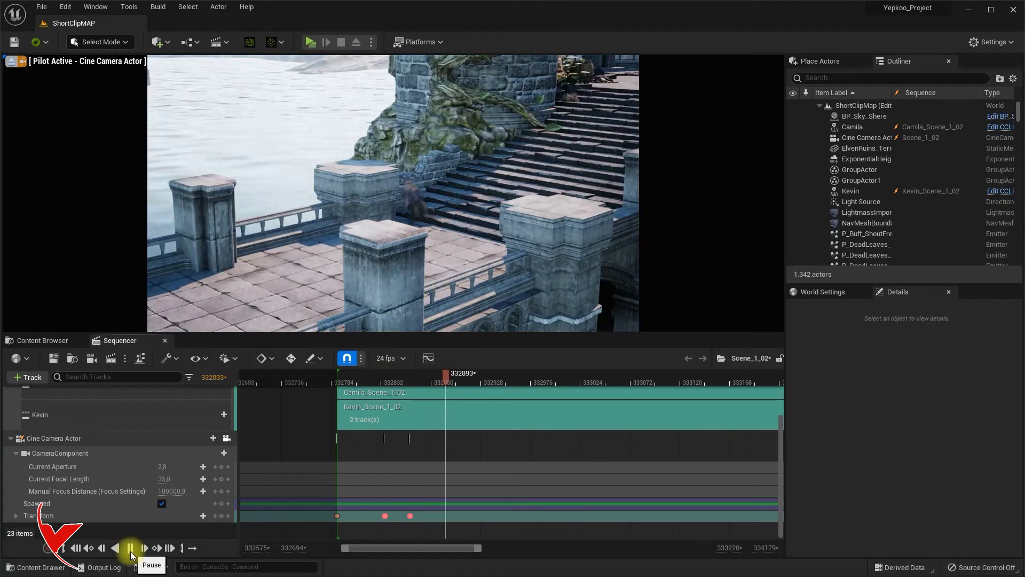
click(131, 549)
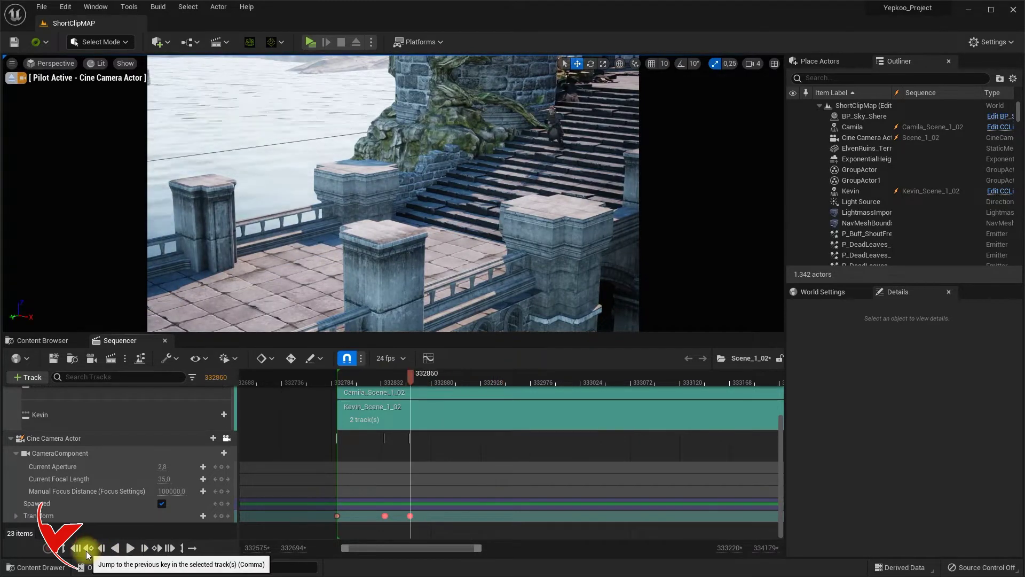
Step: Key the terrace framing at frame 332930 and a new framing of the man running onto the broken bridge at frame 332931
click(131, 548)
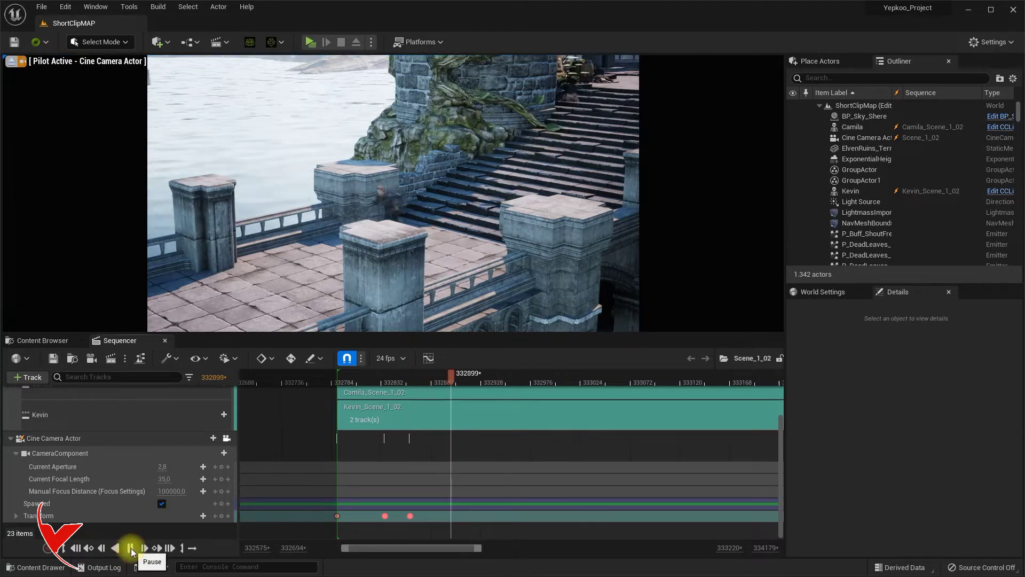
click(130, 548)
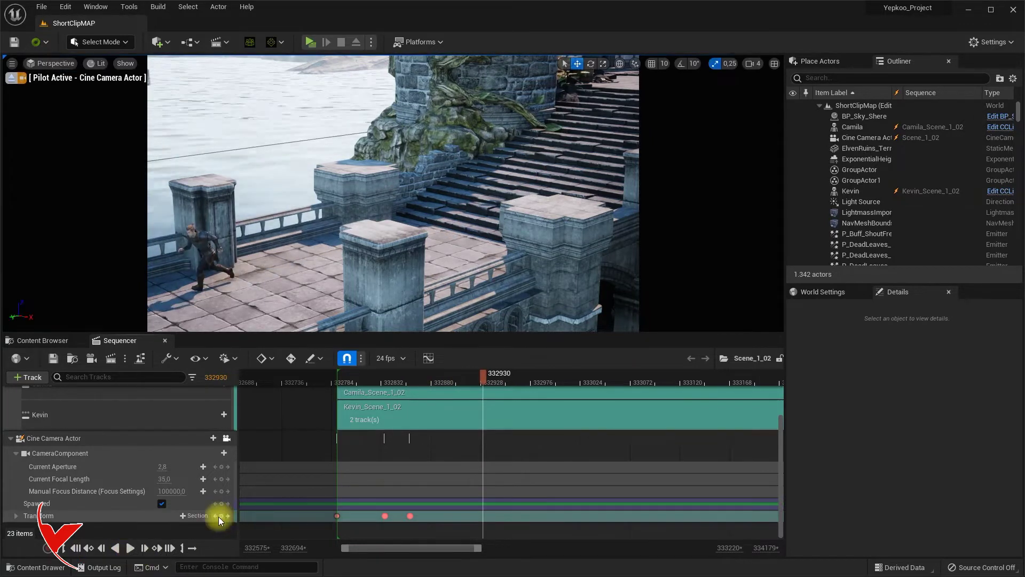
click(222, 515)
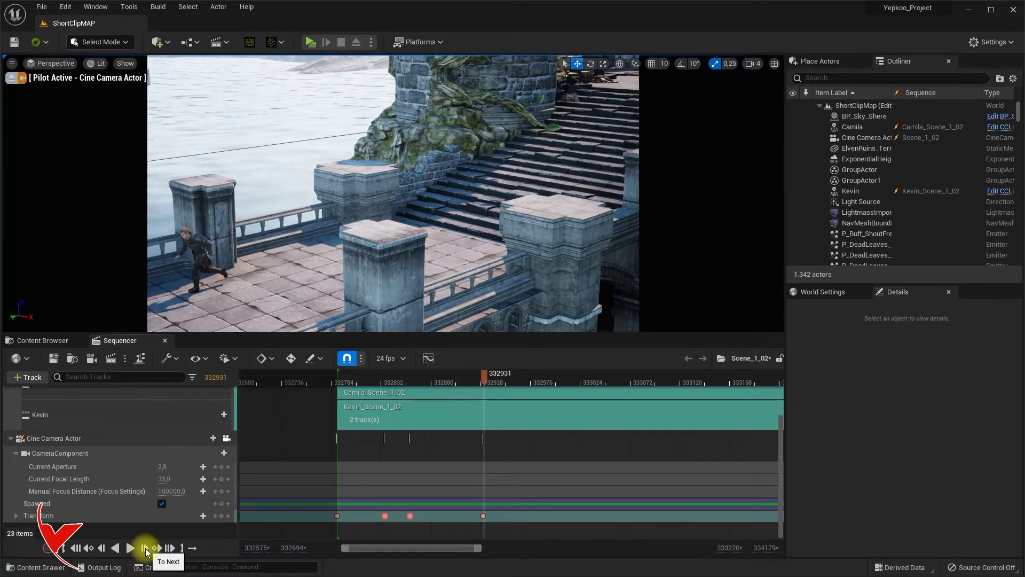
right_drag(542, 252, 460, 274)
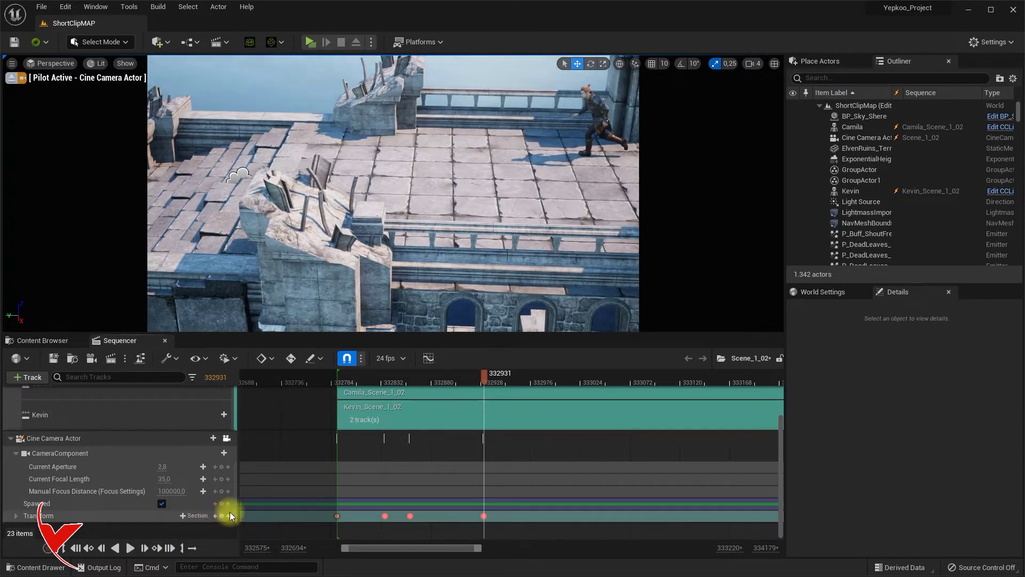
Step: Play back the cut onto the broken bridge and hold its framing with a Transform key at frame 332968
click(407, 380)
click(131, 548)
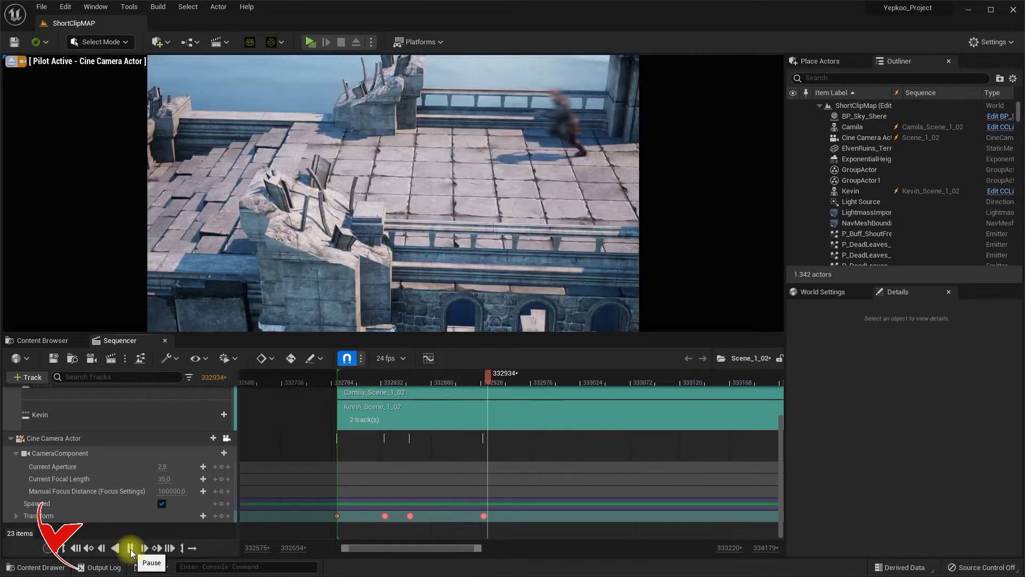
click(131, 550)
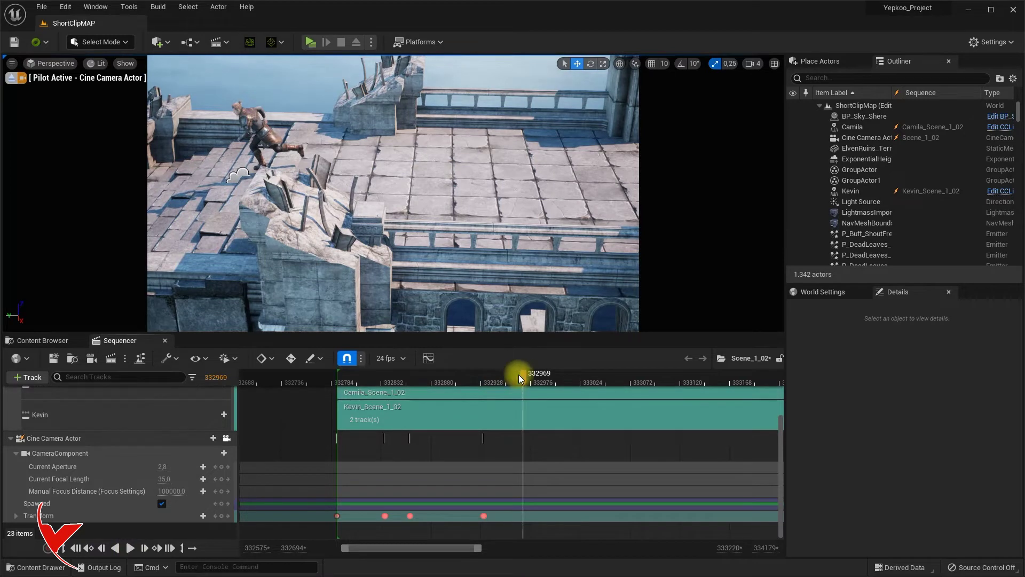
drag(515, 374, 522, 377)
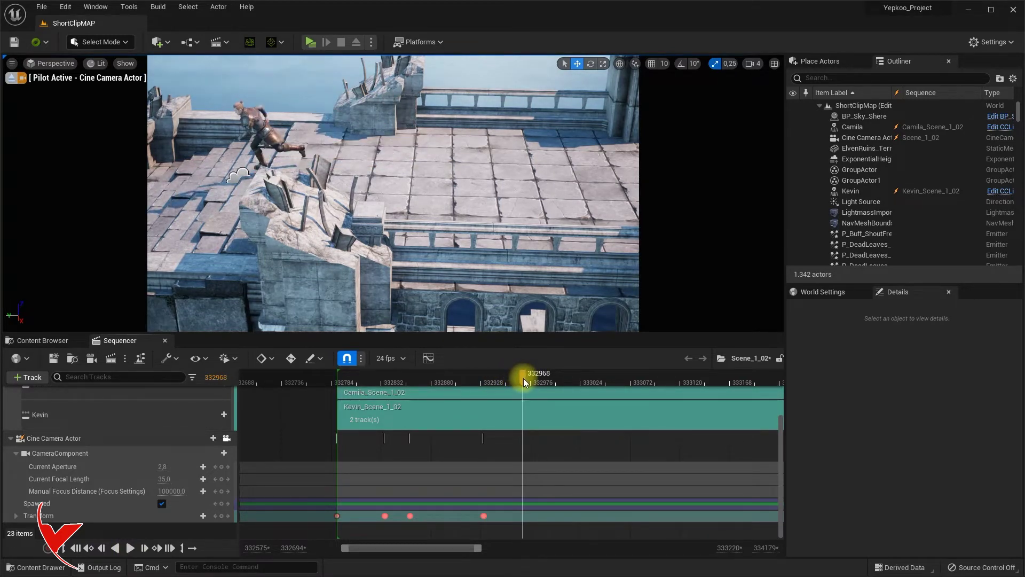
click(251, 535)
click(222, 516)
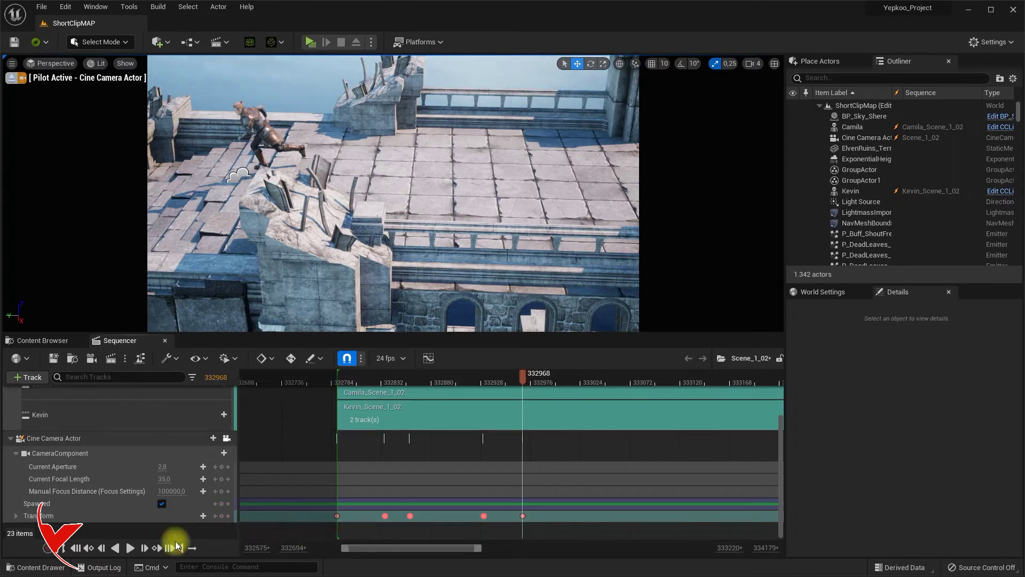
Step: Set the camera speed to 3, key a new framing of the round terrace and stairs at frame 332969 and replay the cut
click(146, 548)
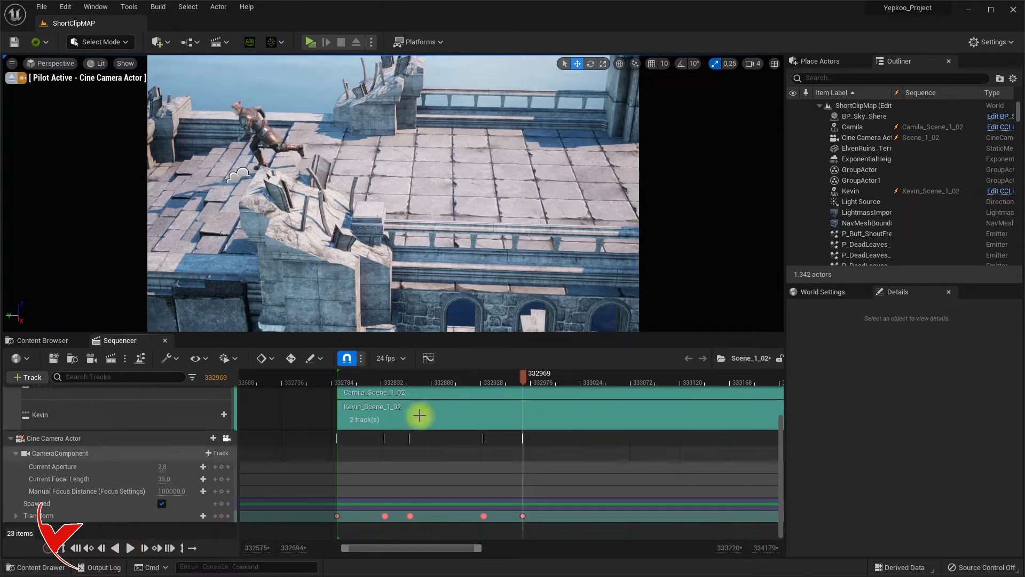
click(753, 63)
right_drag(497, 175, 539, 161)
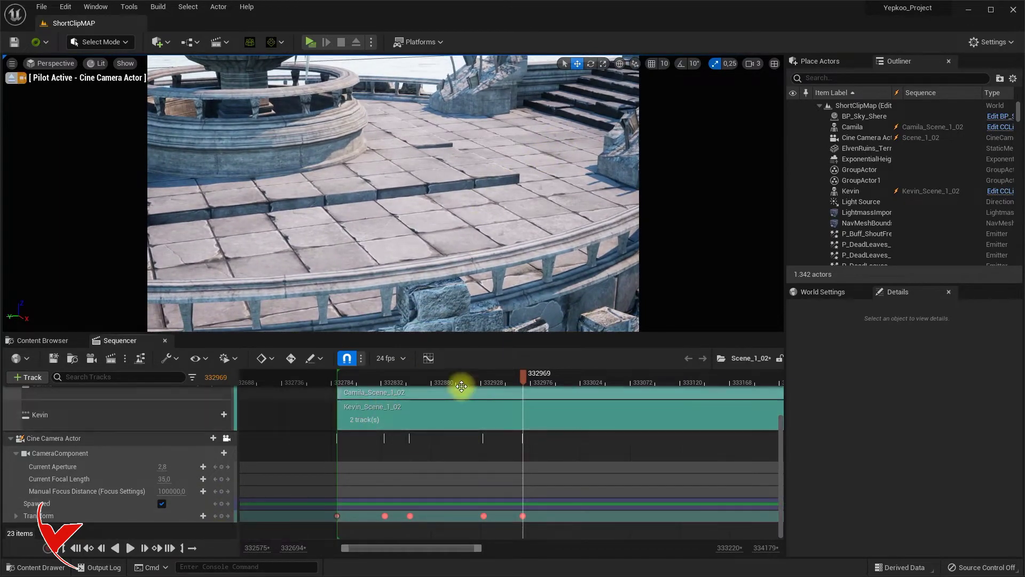
click(466, 373)
click(130, 547)
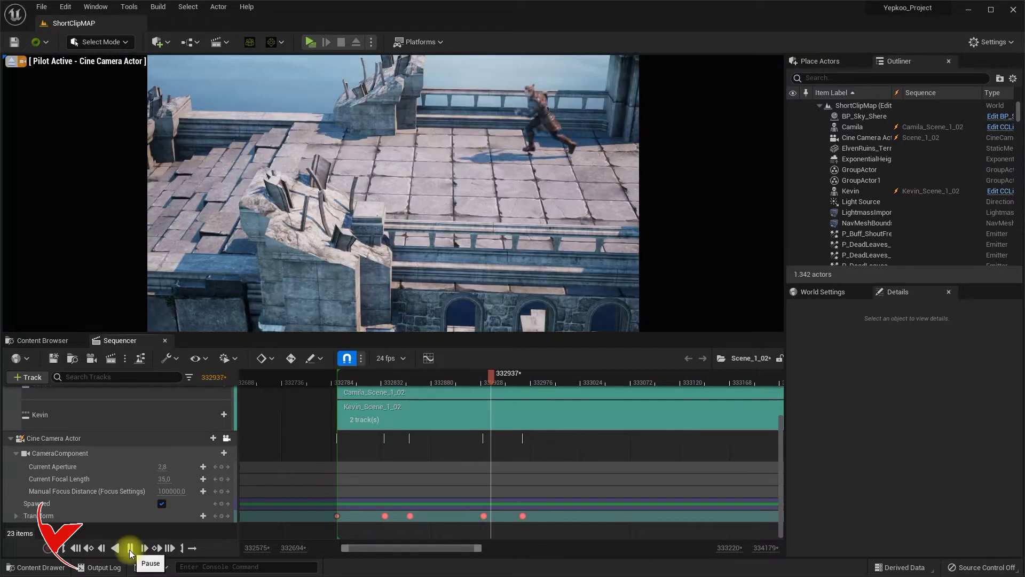
click(129, 548)
Step: Key the round terrace framing at frame 333006, cut to a framing of the woman by the broken railing and play it back
drag(558, 380, 562, 380)
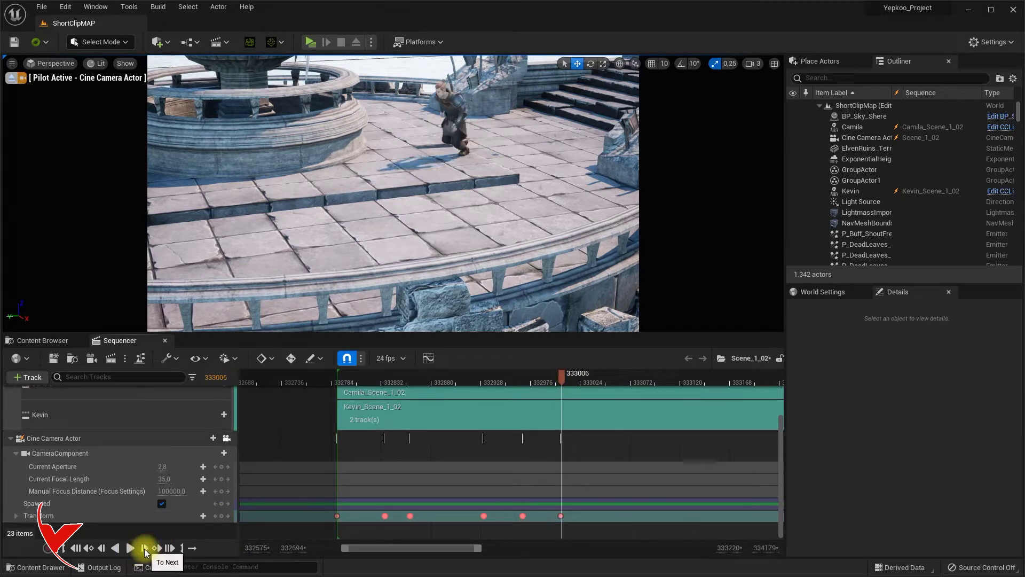
right_drag(485, 255, 410, 240)
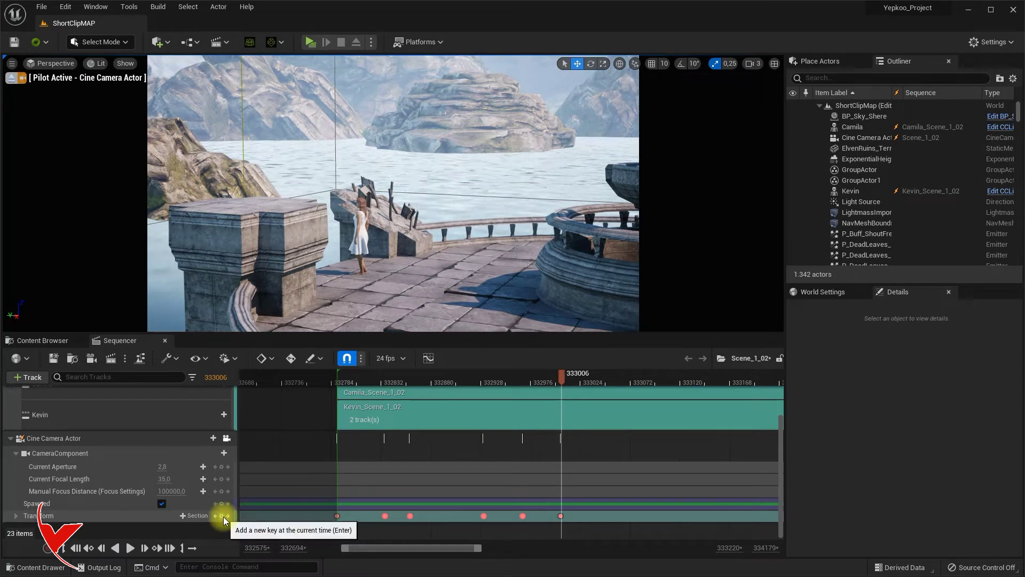
click(497, 377)
click(130, 548)
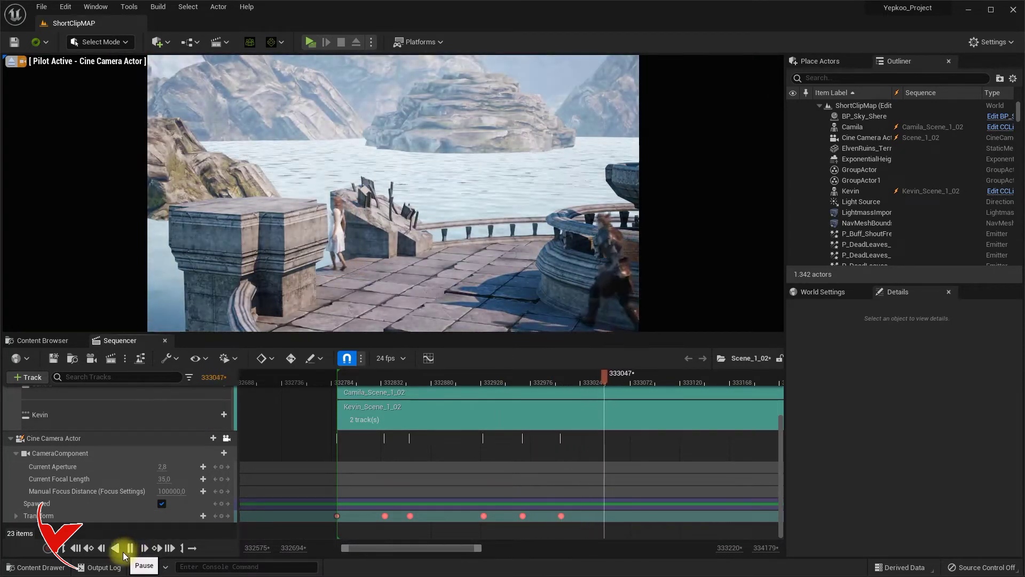
click(129, 548)
Step: Hold the shot with a Transform key at frame 333066, reframe the camera on the stone pillar and the woman's back, and play back the cut
click(222, 516)
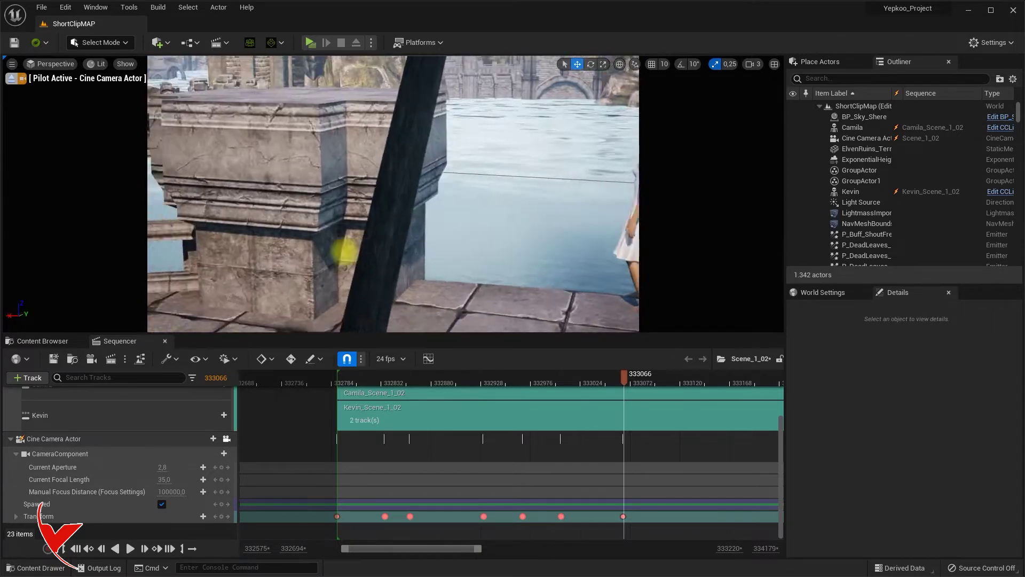
right_drag(326, 256, 287, 256)
right_drag(495, 279, 510, 263)
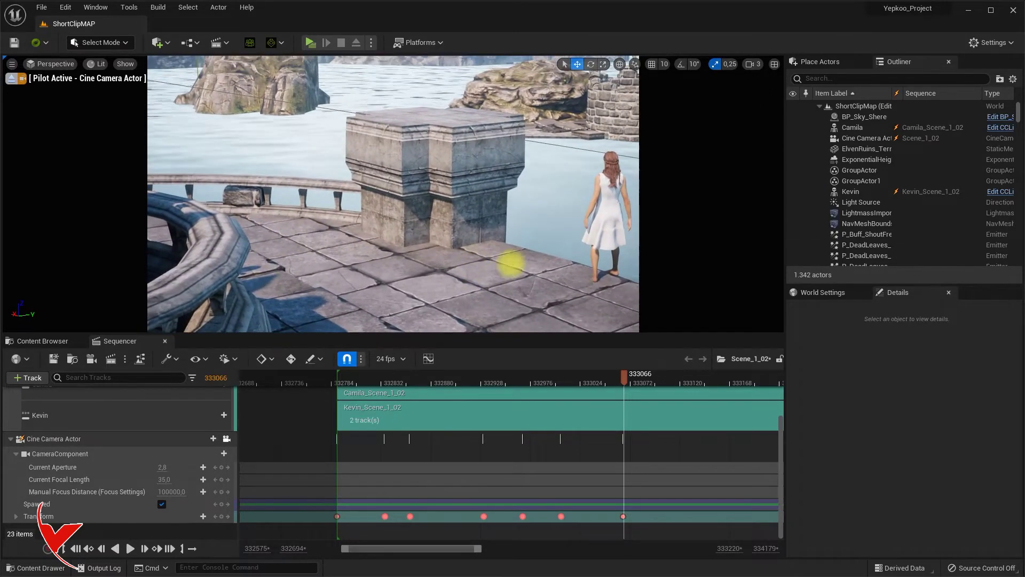
click(588, 384)
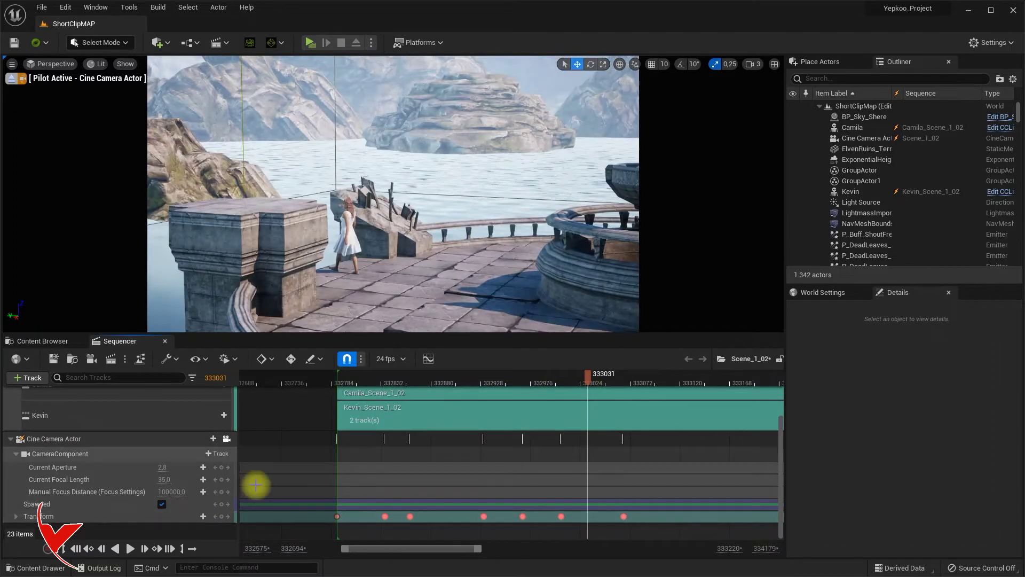
click(130, 548)
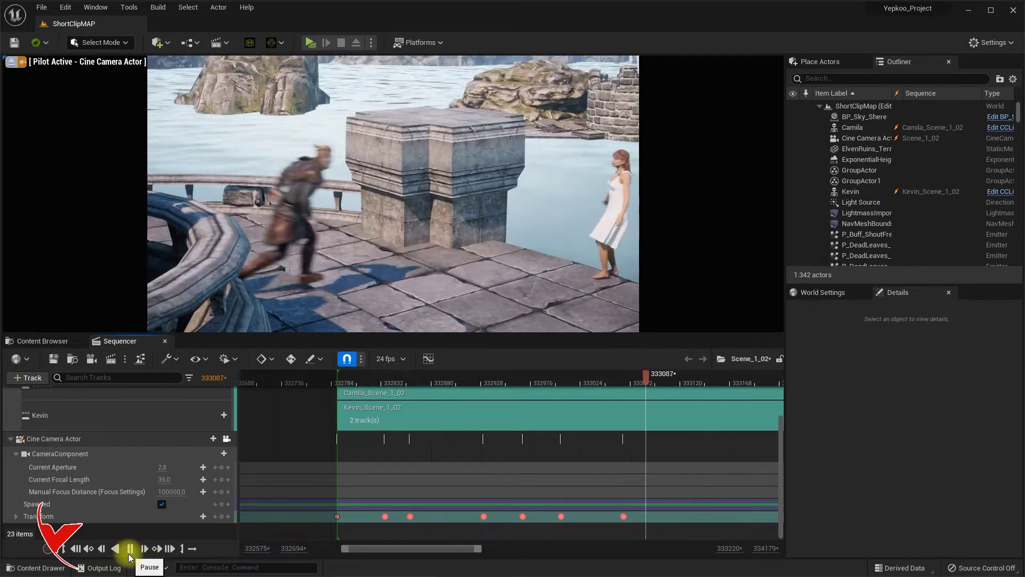
click(129, 555)
Step: Hold the pillar framing with a Transform key at frame 333134 and save the sequence
click(144, 548)
click(145, 548)
click(222, 516)
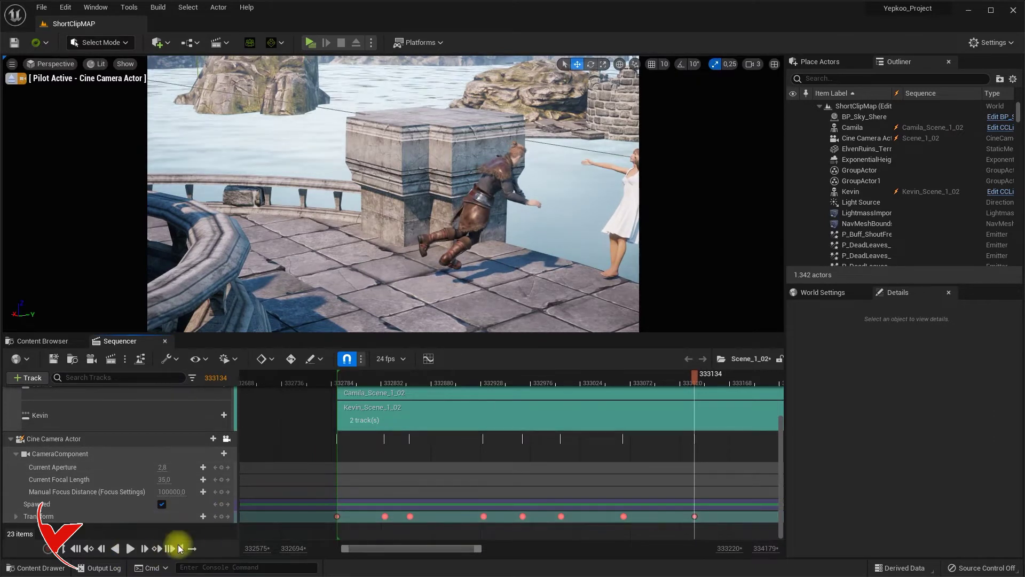
key(ctrl+s)
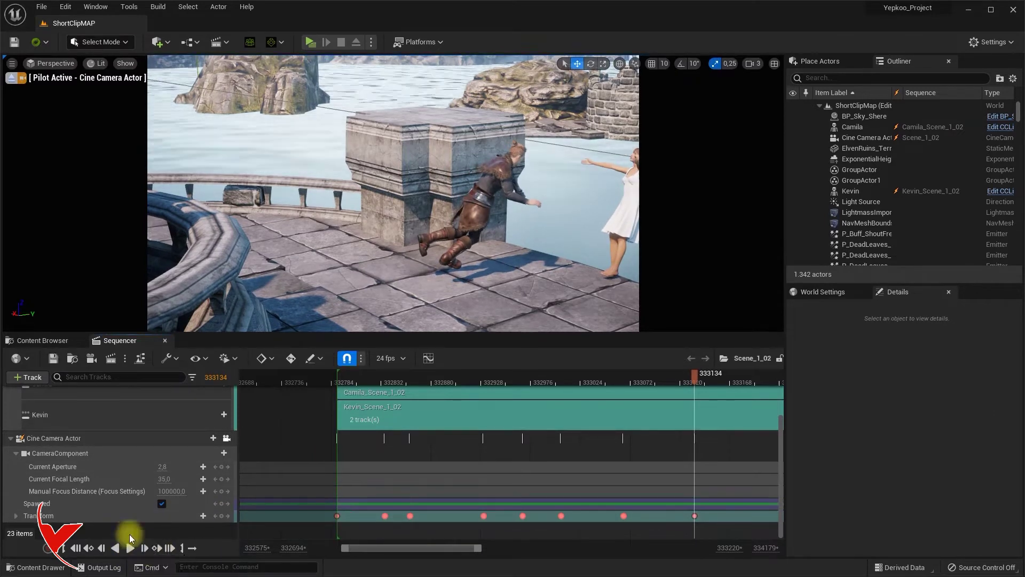
Step: Reframe the camera on the woman falling off the terrace edge, key its transform at frame 333135 and play back the cut
right_drag(528, 261, 114, 277)
click(220, 516)
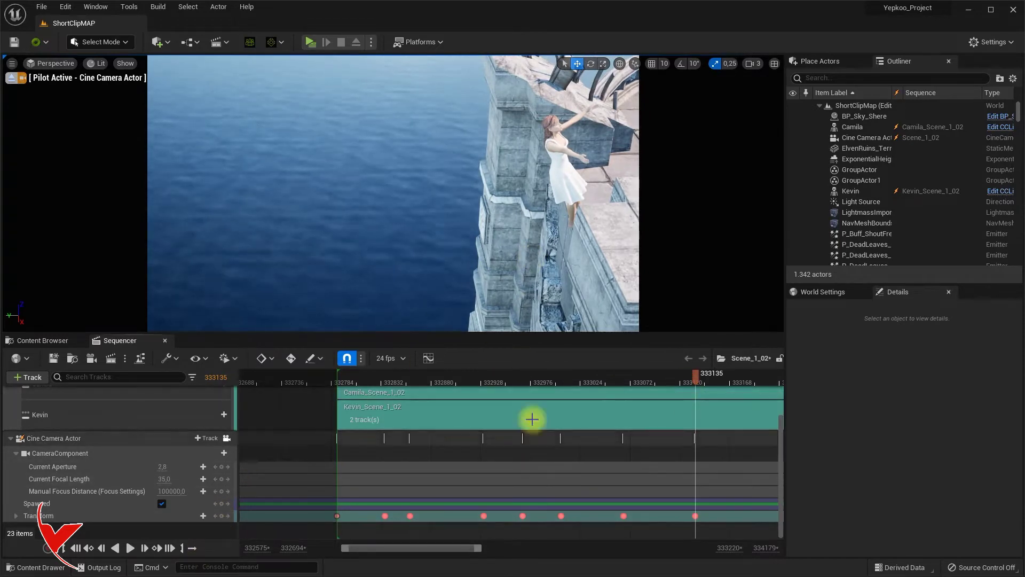
click(680, 377)
click(131, 549)
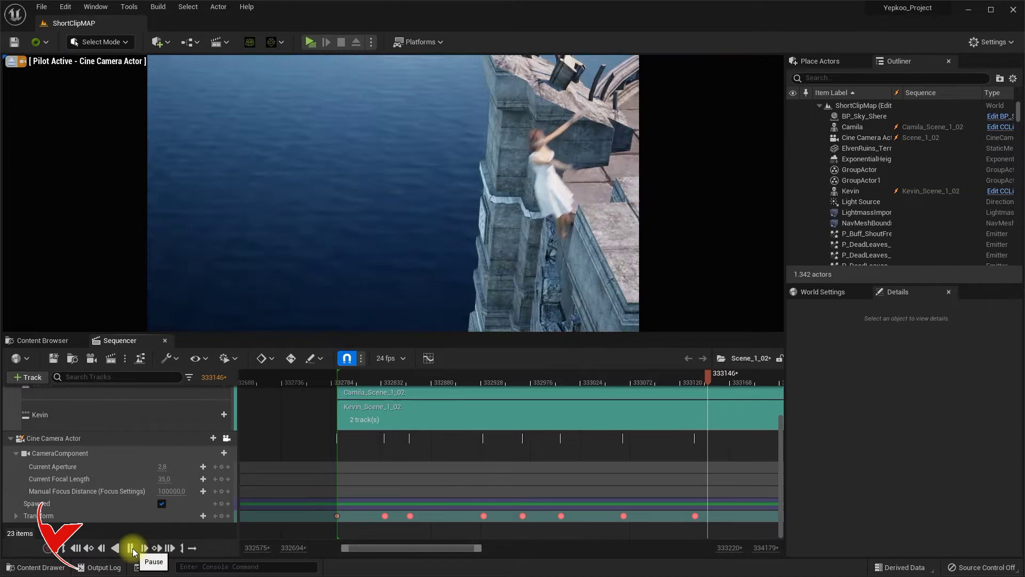
Step: Key the falling shot at frame 333160, move the camera closer to the ruined ledge and hold that framing with a key at frame 333180
drag(779, 376, 723, 383)
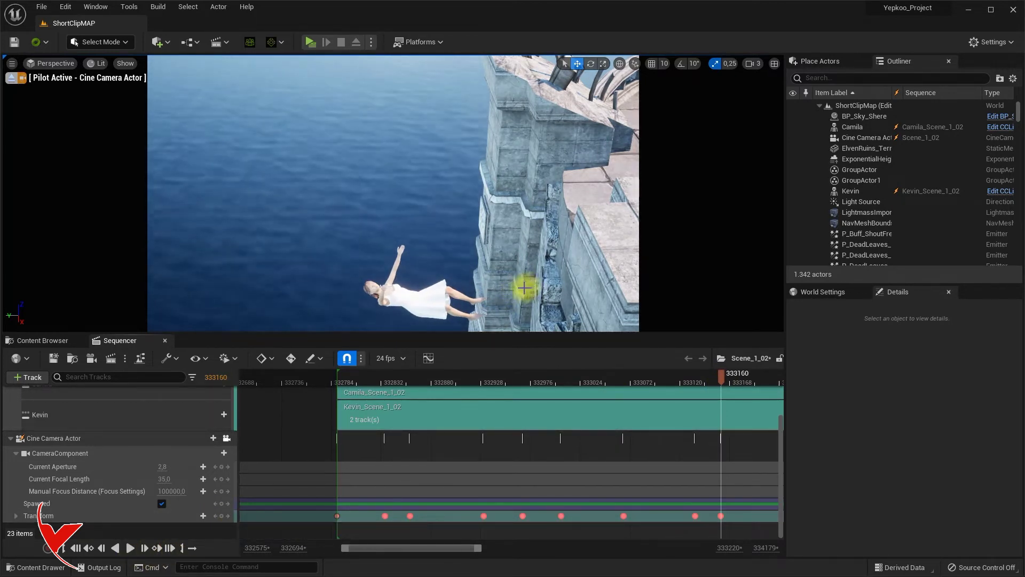
drag(506, 282, 523, 285)
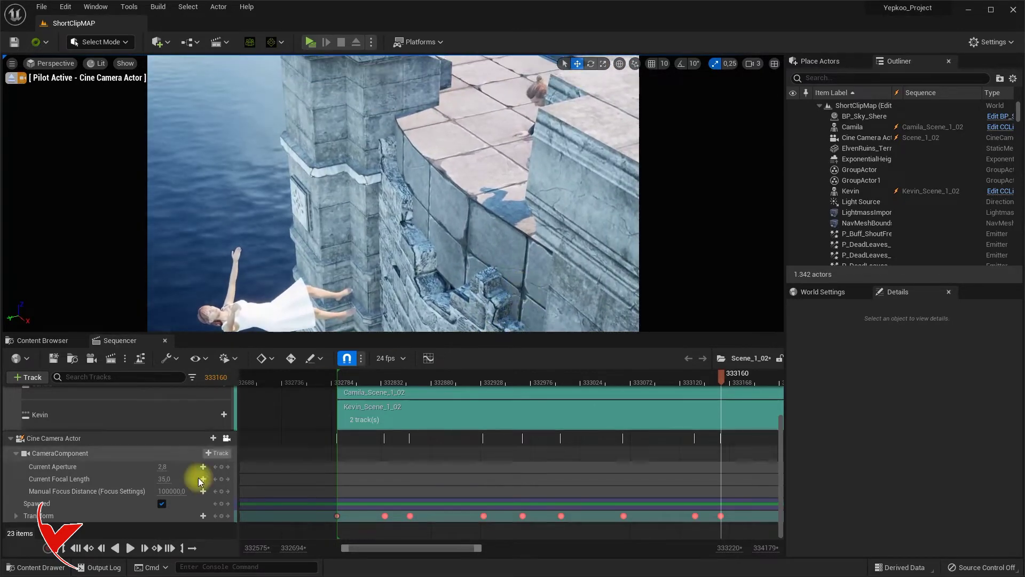
drag(722, 377, 742, 387)
click(222, 516)
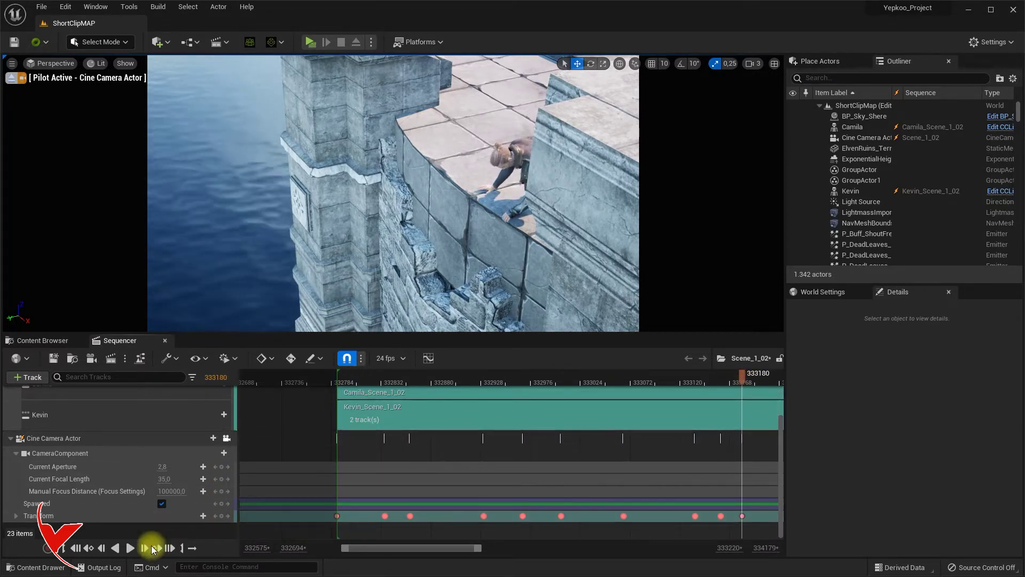
Step: Reframe the camera on the falling woman above the water, key its transform at frame 333181 and play back the cut
click(145, 548)
right_drag(422, 254, 371, 282)
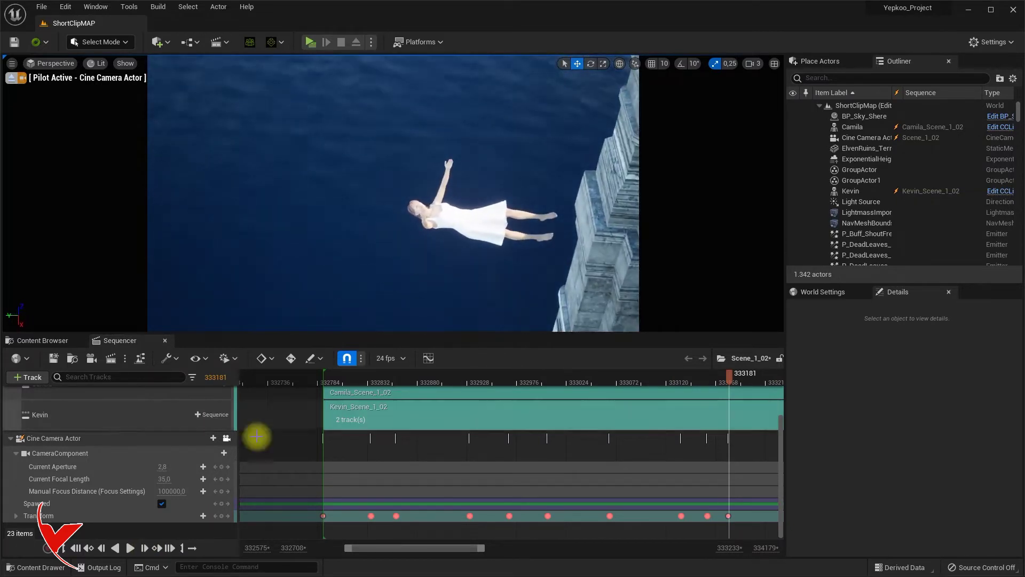
click(224, 516)
click(639, 380)
click(129, 548)
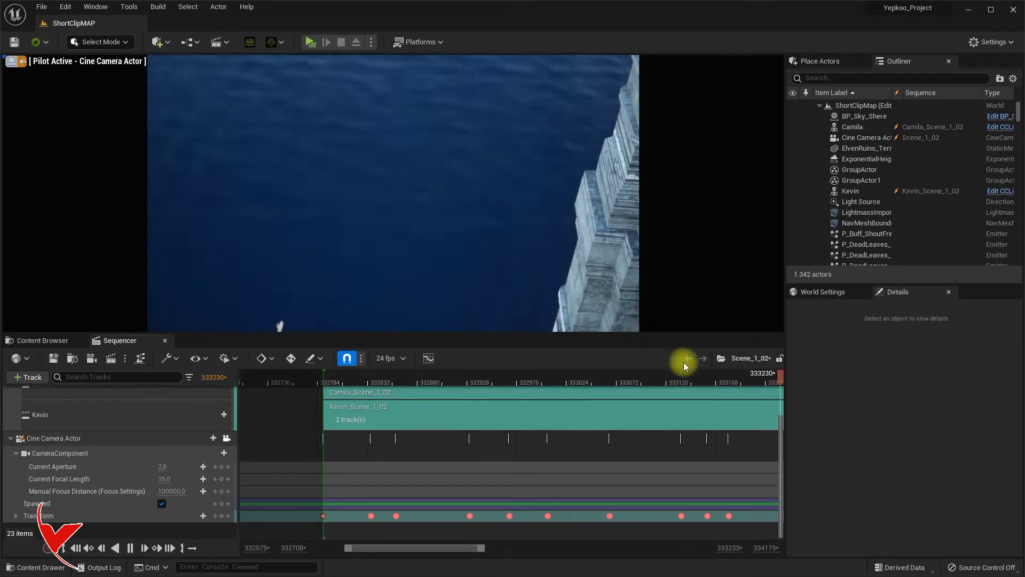
Step: Recentre the camera on the falling woman, key its transform at frame 333204 and replay the fall
click(747, 382)
drag(750, 383, 754, 383)
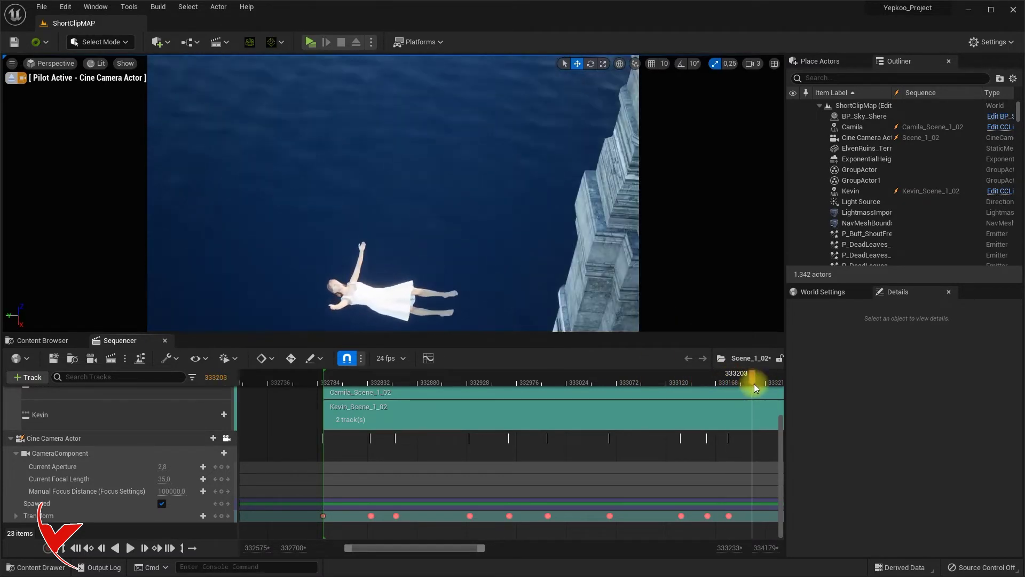
right_drag(521, 244, 514, 256)
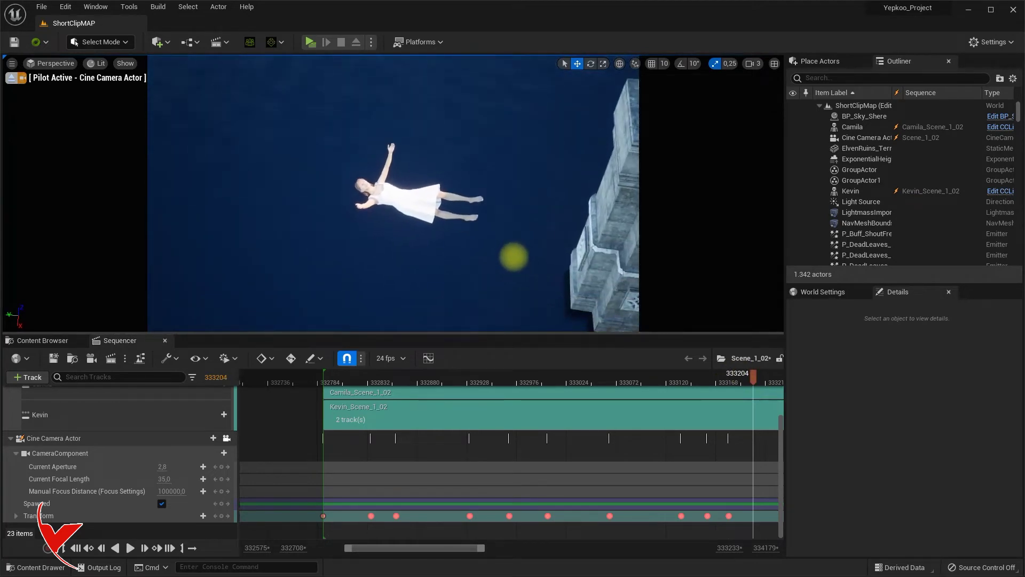
click(221, 515)
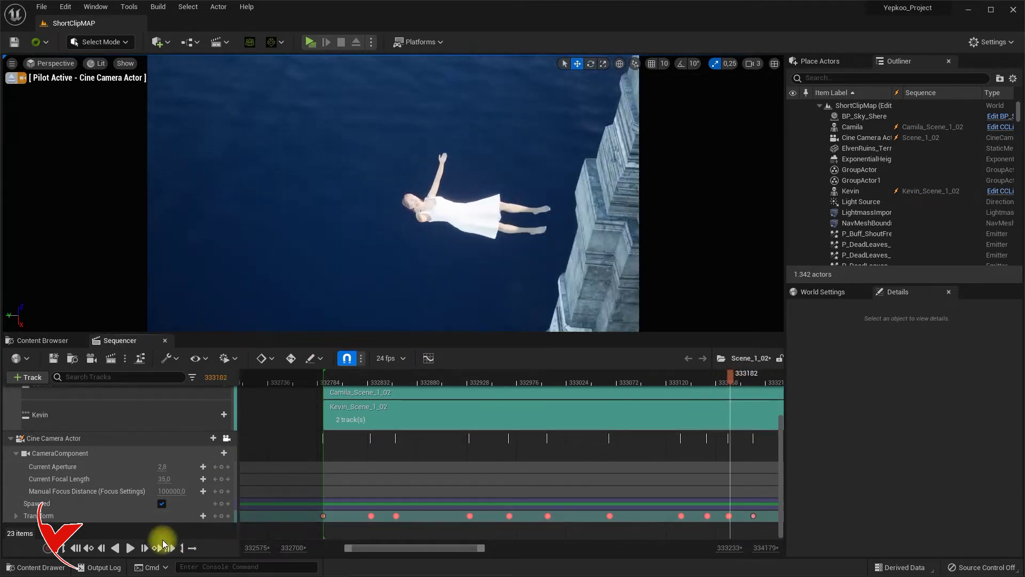
click(129, 548)
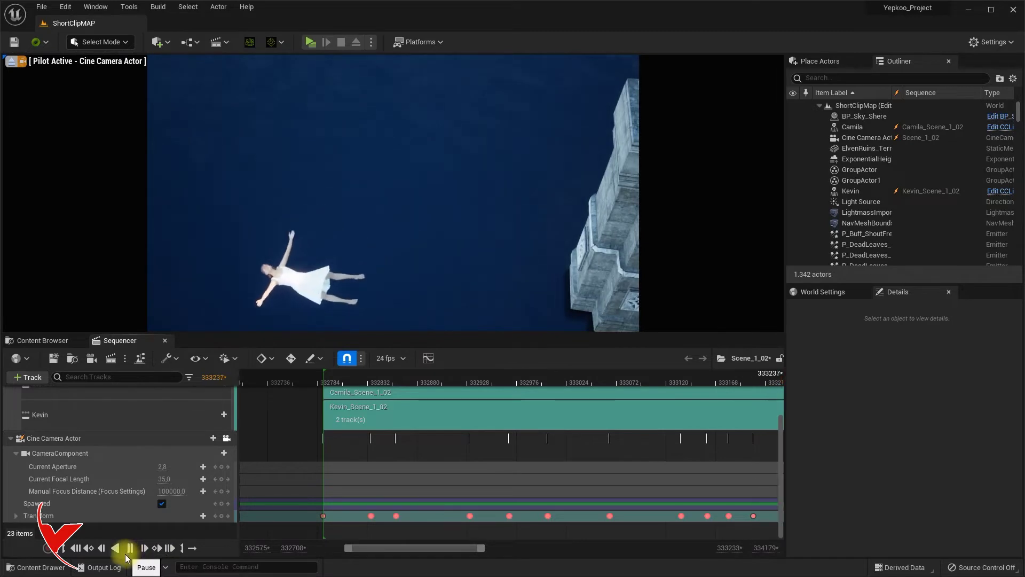
Step: Reframe the camera from above on the woman over dark water, key its transform at frame 333262 and replay the fall
drag(710, 379, 741, 380)
drag(454, 549, 523, 549)
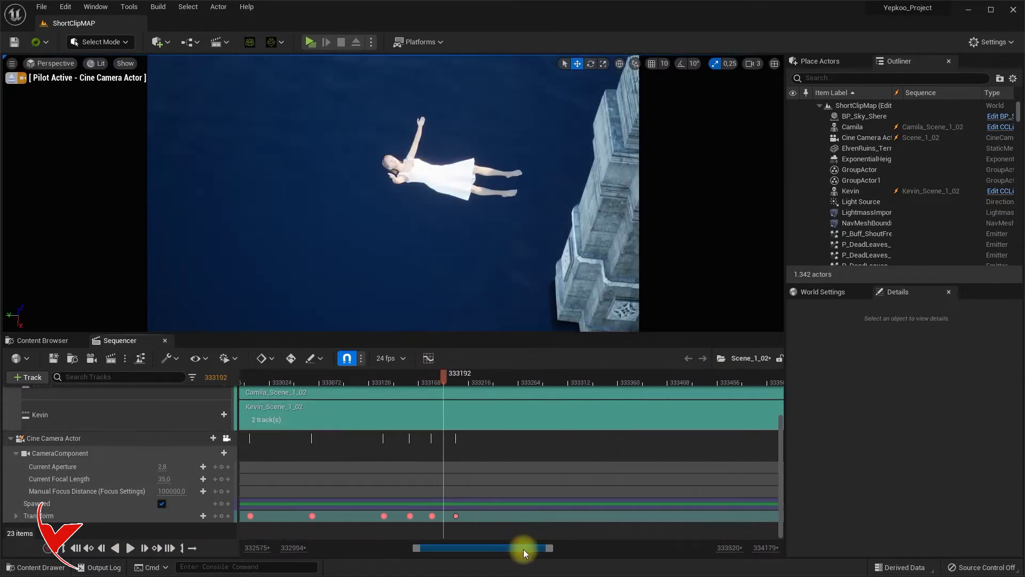
click(130, 547)
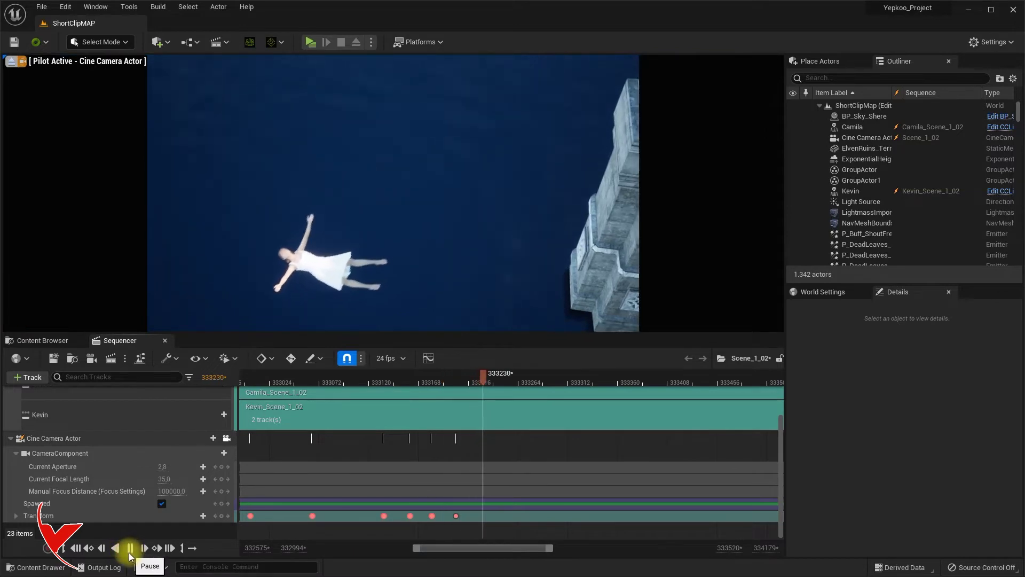
click(129, 550)
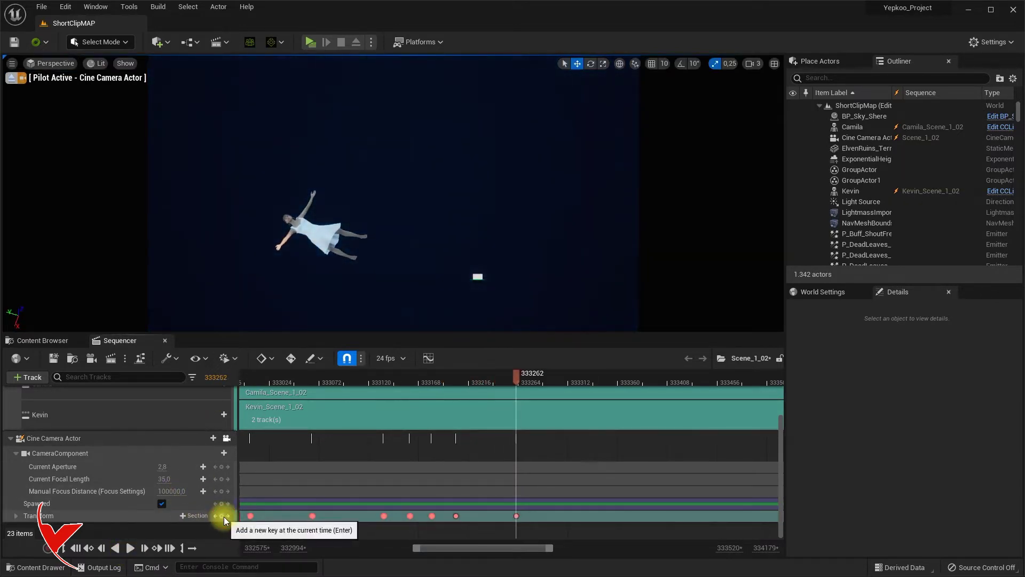
click(455, 382)
click(131, 549)
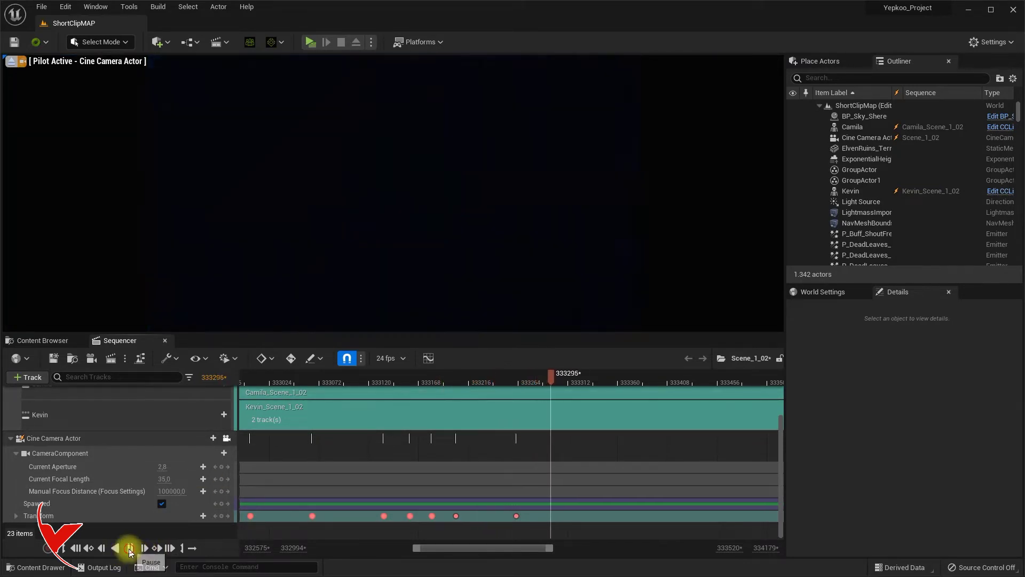
click(130, 549)
Step: Key the overhead framing at frame 333283 and an underwater framing of the woman at frame 333284, saving and replaying the cut
drag(552, 376, 539, 377)
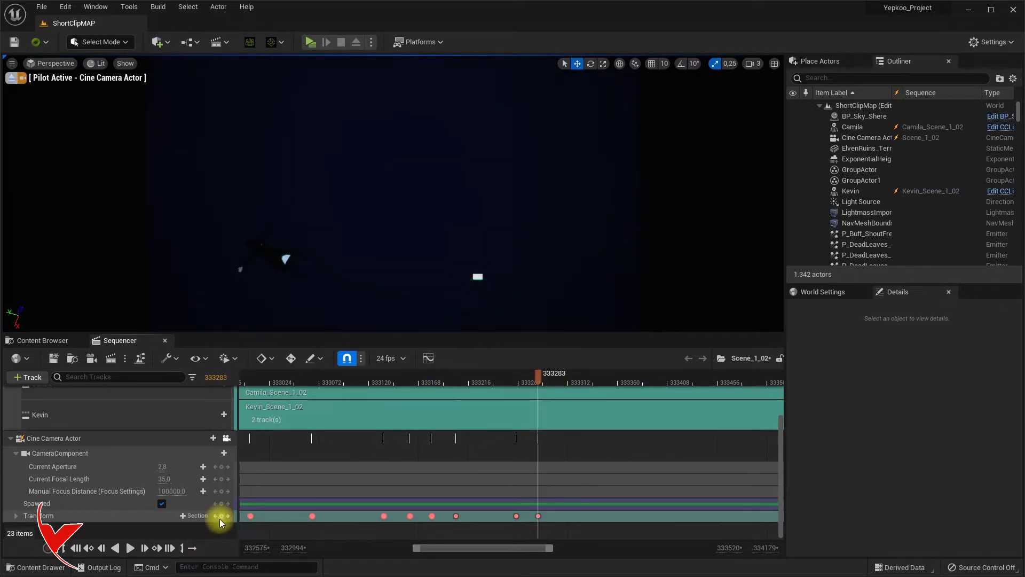
key(ctrl+s)
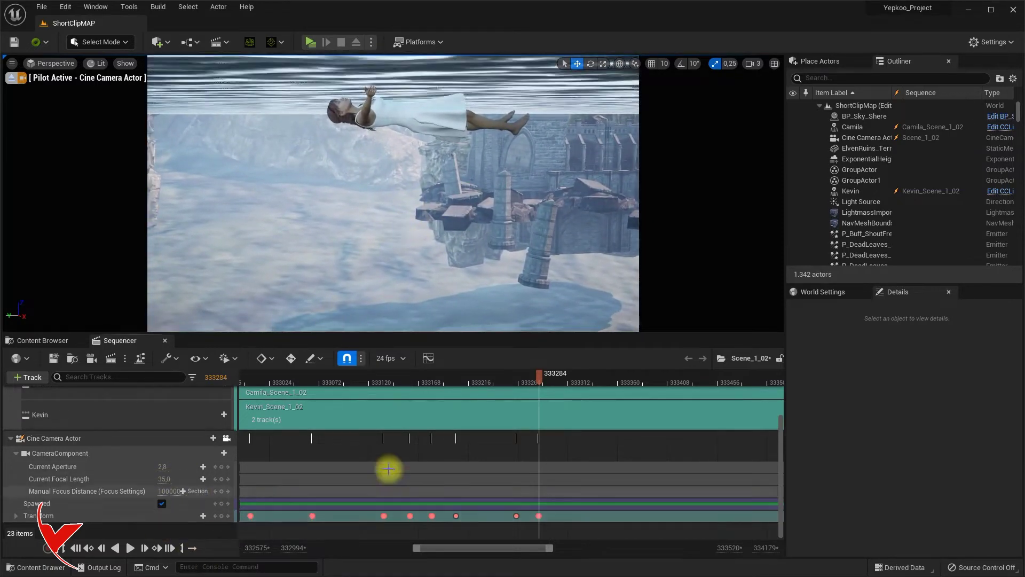
click(520, 381)
click(130, 548)
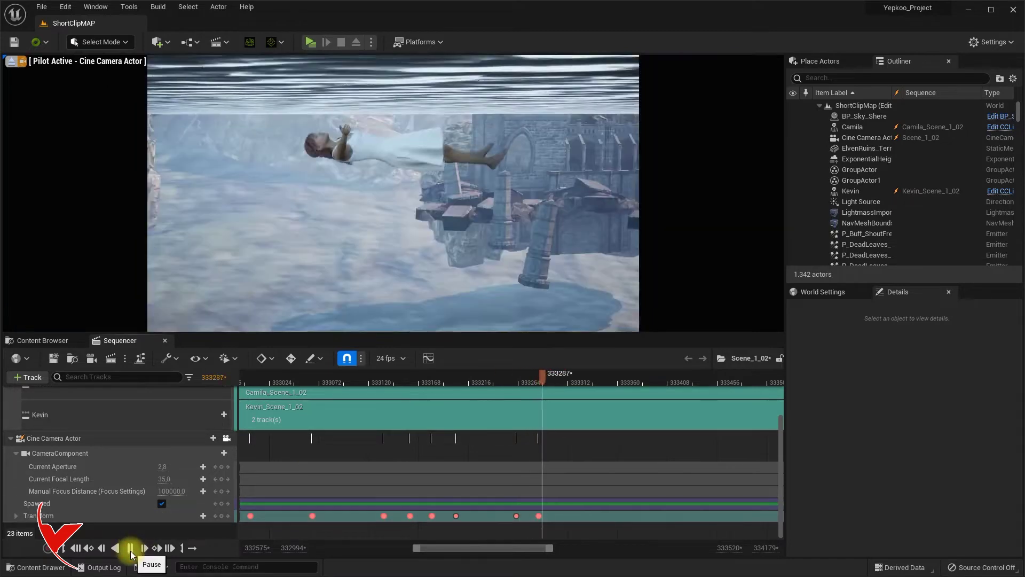
drag(556, 374, 537, 380)
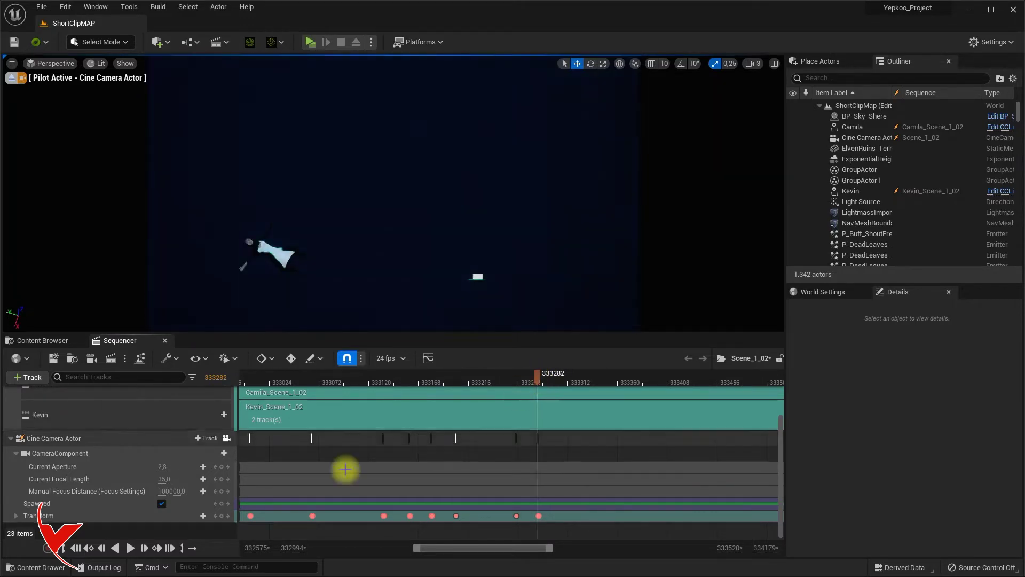
Step: Play the underwater shot from frame 333284, key the camera's transform at frame 333297 and advance to frame 333298
click(160, 549)
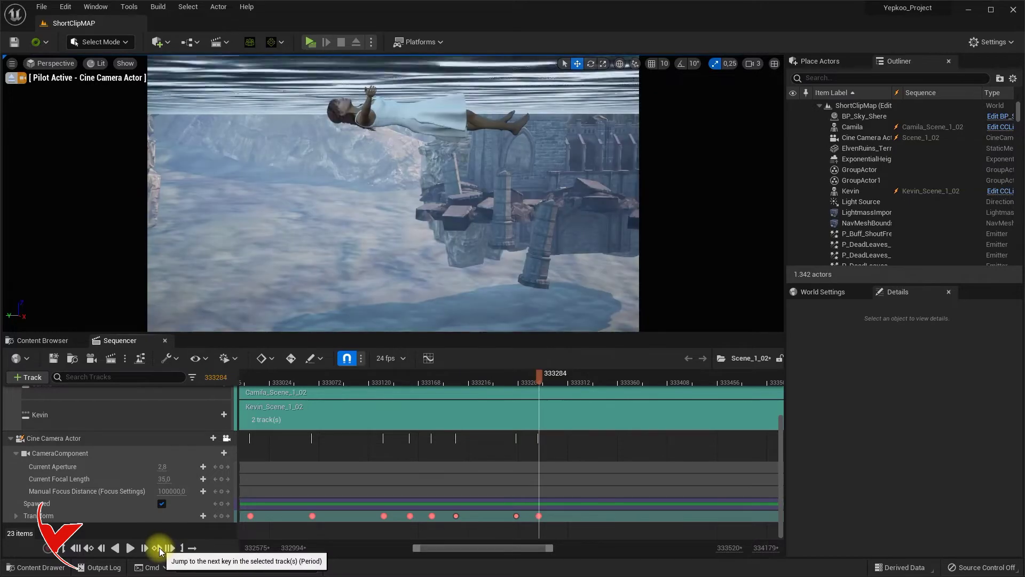
mouse_move(539, 379)
mouse_down()
mouse_move(554, 381)
mouse_move(544, 382)
mouse_up()
click(130, 548)
click(130, 547)
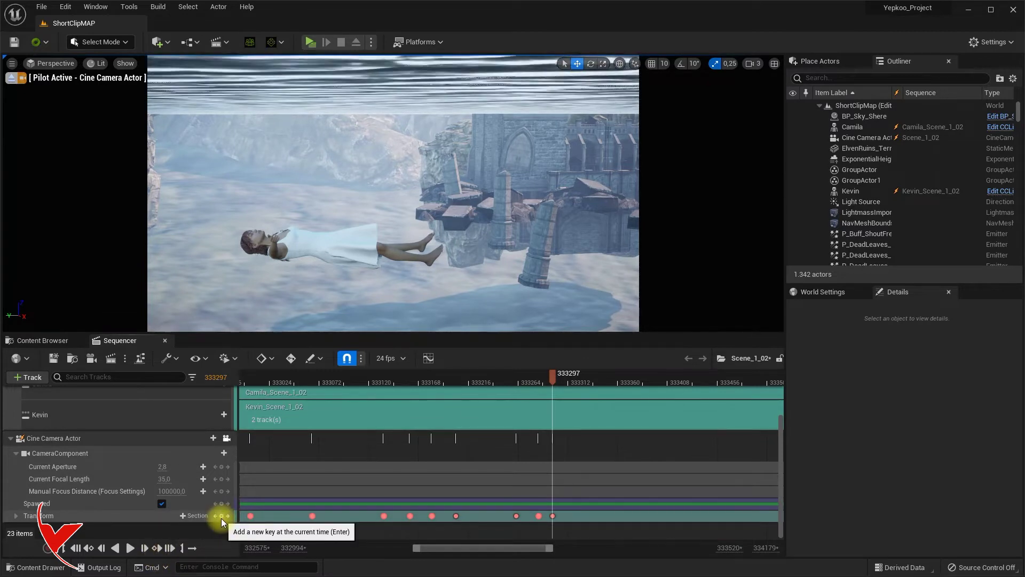
click(145, 548)
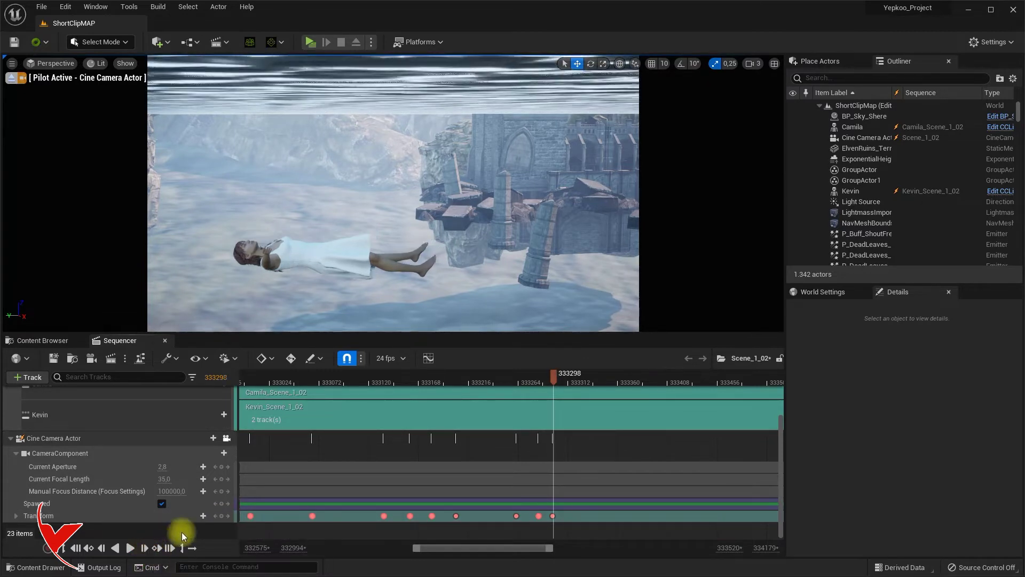
Step: Reframe the camera below the woman at frame 333298 using camera speed 2, key its transform and play the shot to the end
drag(524, 202, 400, 269)
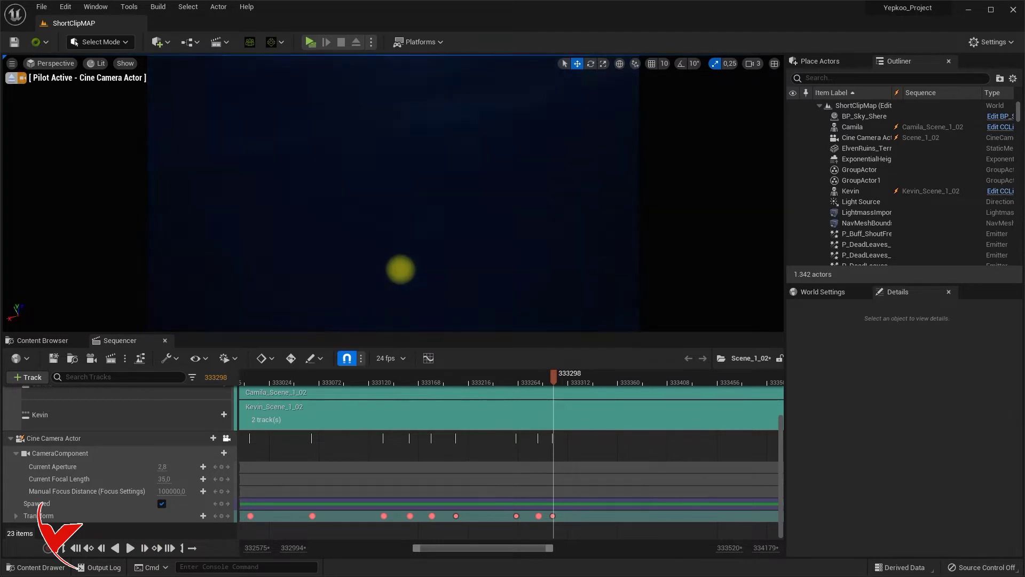
drag(465, 184, 468, 196)
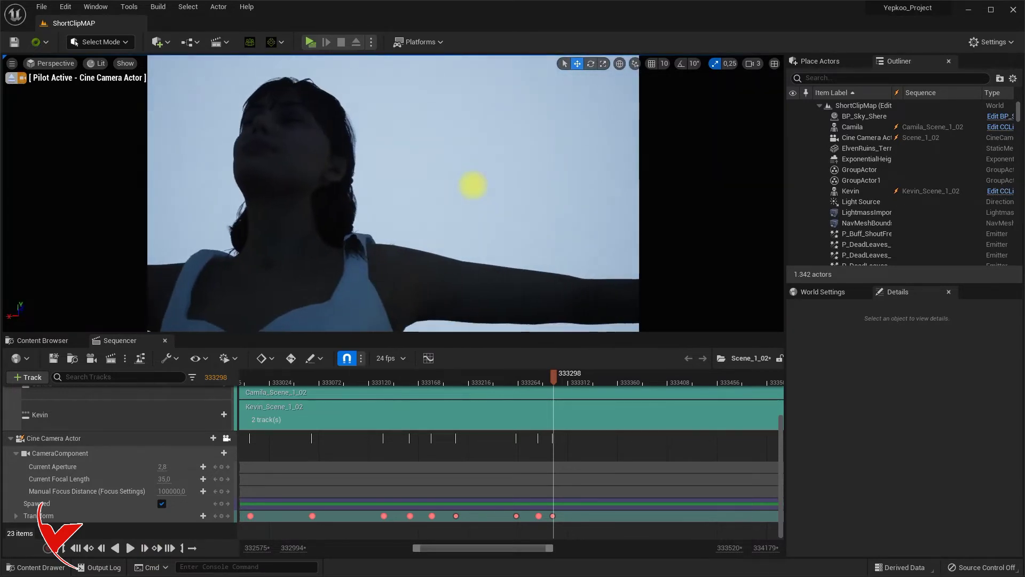
click(753, 64)
click(521, 171)
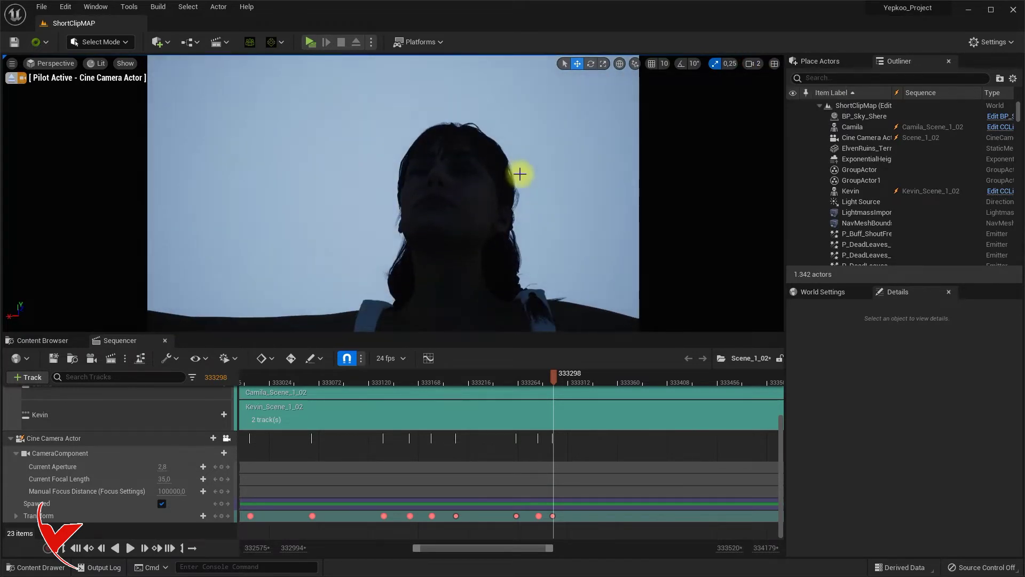
click(129, 548)
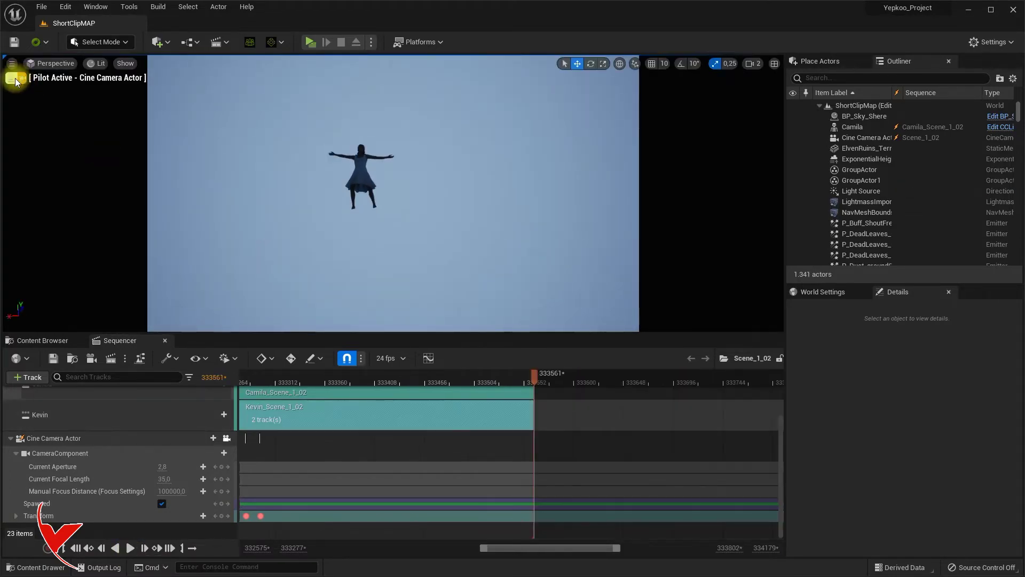
Step: Stop piloting the camera, select the water body above the surface and locate its water and underwater post-process materials in the project content
click(13, 79)
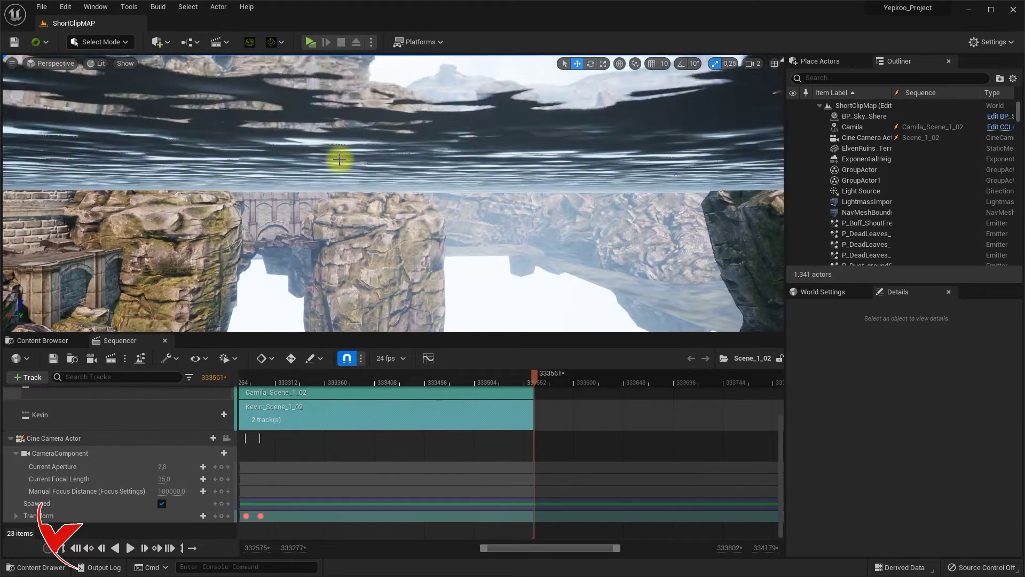
right_drag(398, 155, 373, 204)
scroll(373, 203, down, 10)
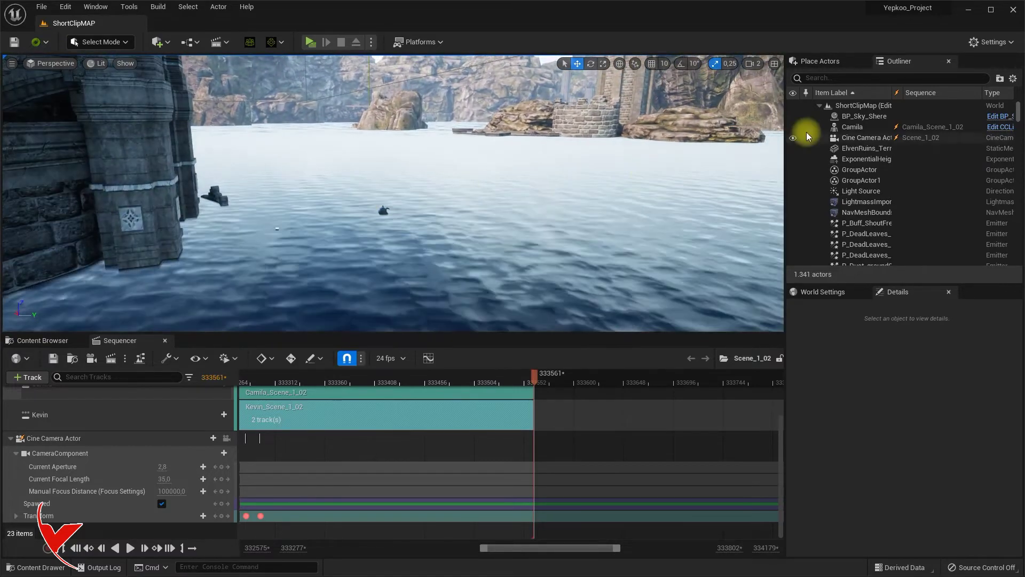
click(517, 205)
scroll(880, 486, down, 10)
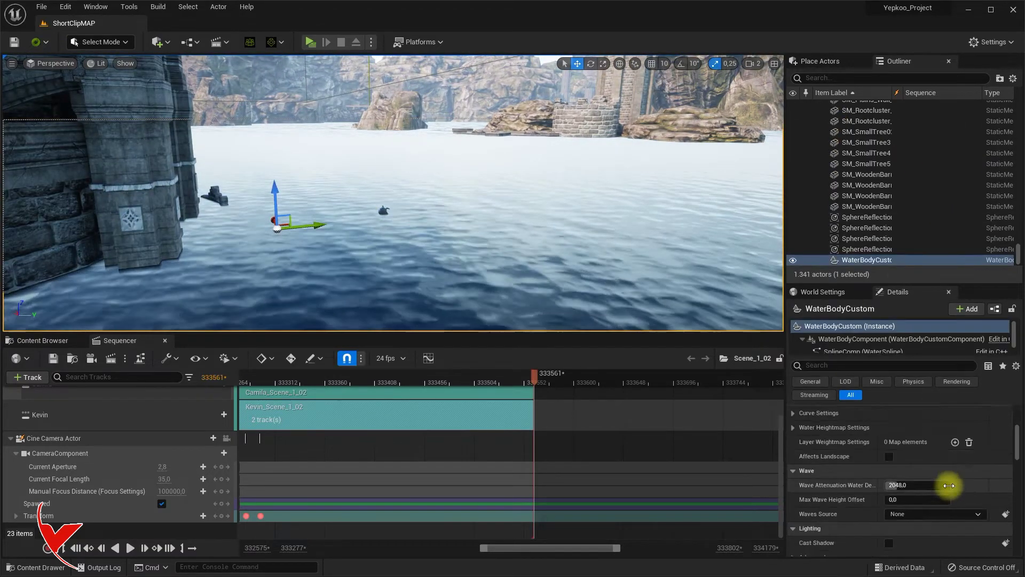
click(936, 465)
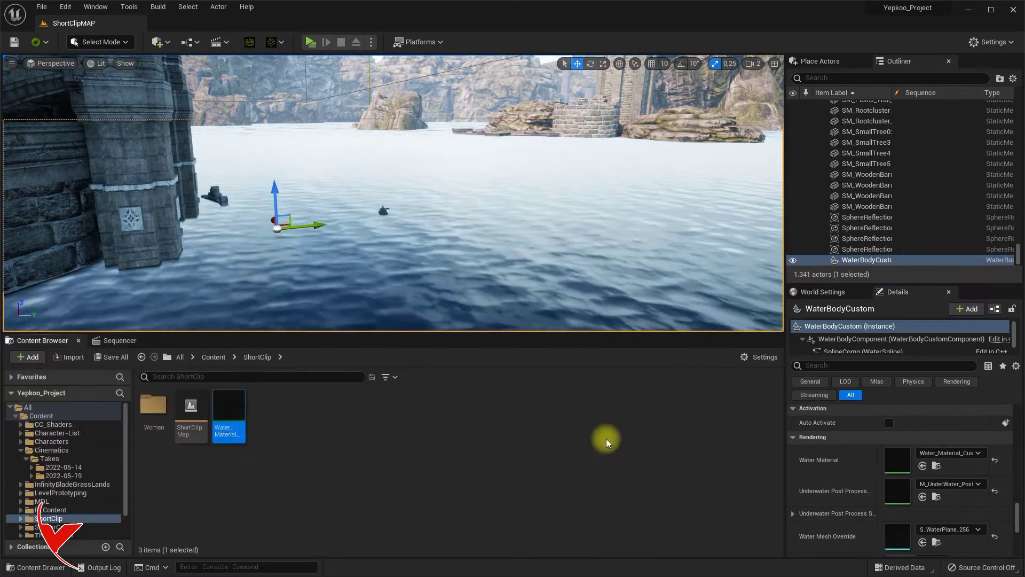
click(937, 497)
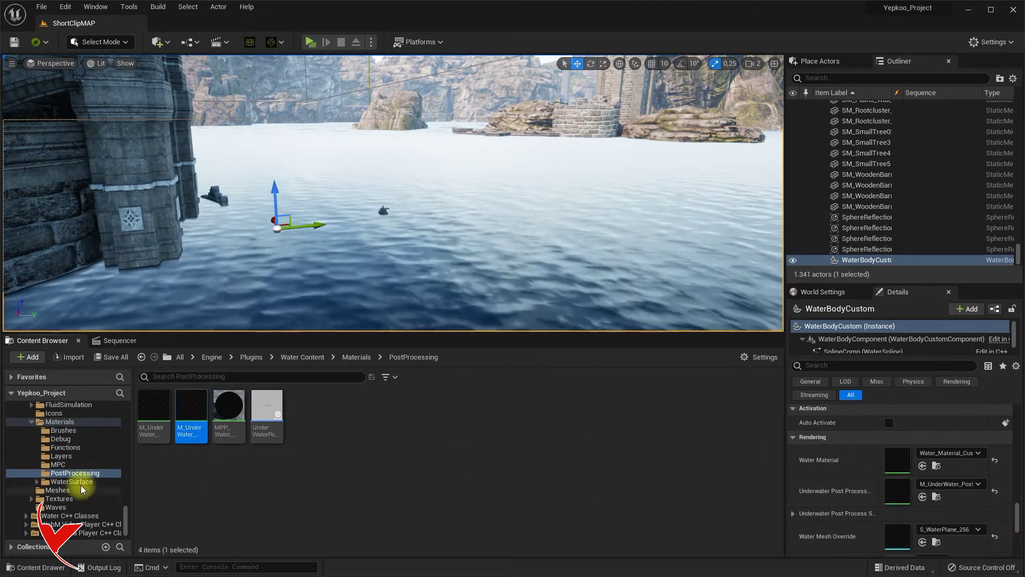
Step: Copy the Water_FarMesh material from the WaterSurface folder into the ShortClip folder
click(90, 482)
scroll(118, 525, up, 10)
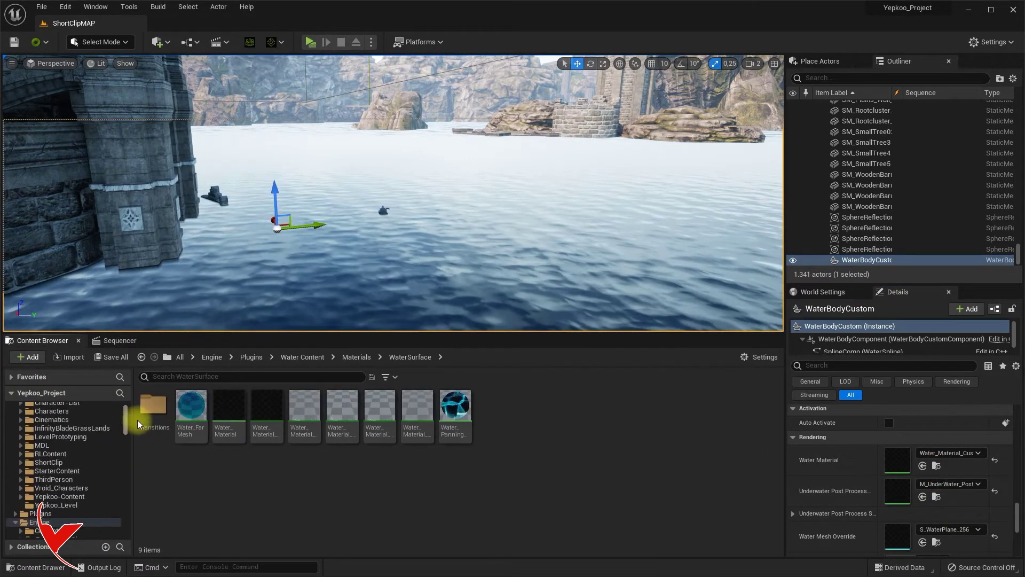
click(187, 408)
drag(187, 409, 67, 459)
click(80, 484)
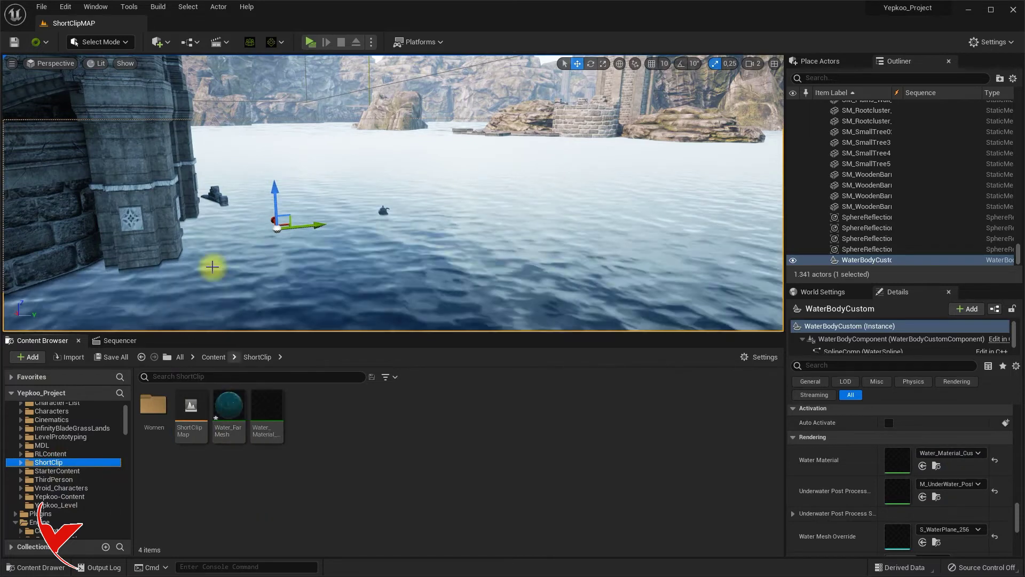
Step: Create a 100 by 100 rectangle static mesh on the water in Modeling Mode, then return to Select Mode
click(113, 47)
click(103, 108)
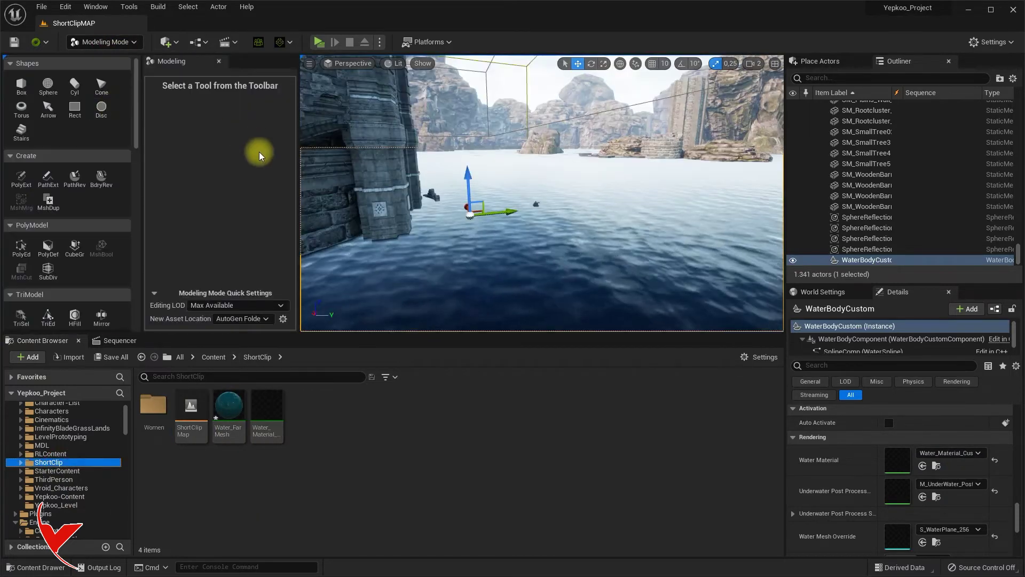
click(75, 108)
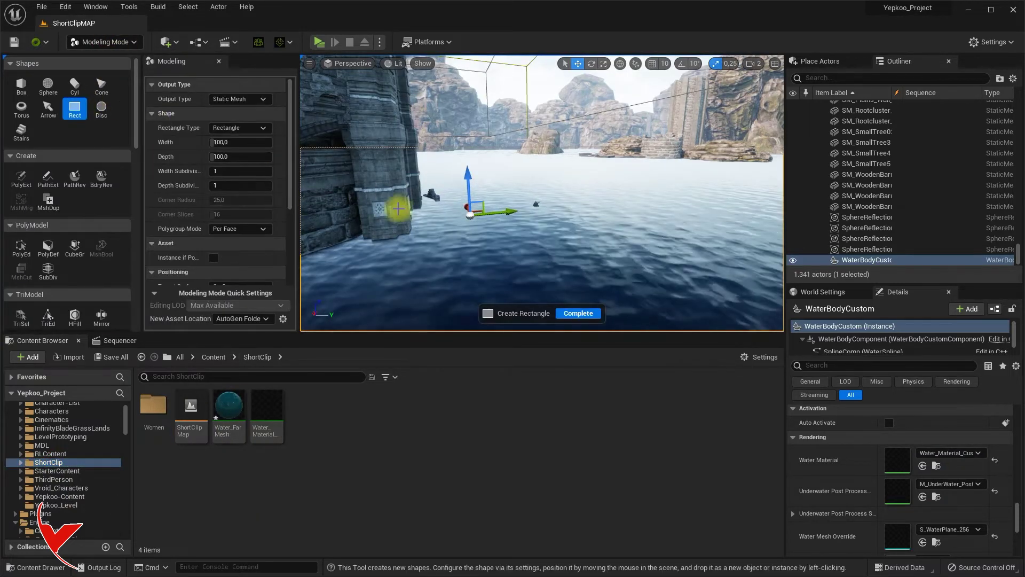
right_drag(520, 237, 427, 267)
click(465, 143)
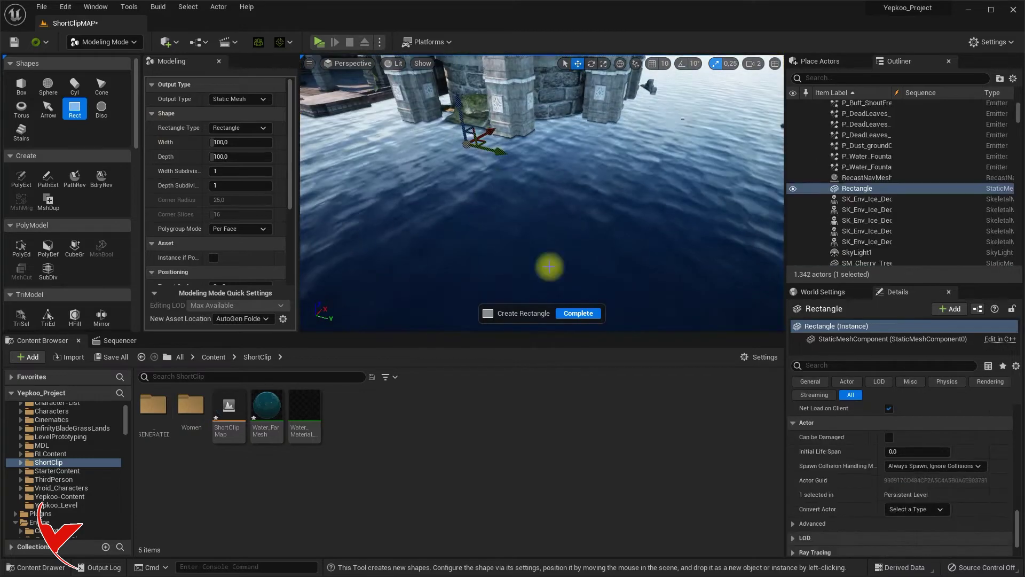
click(578, 313)
click(101, 41)
click(99, 53)
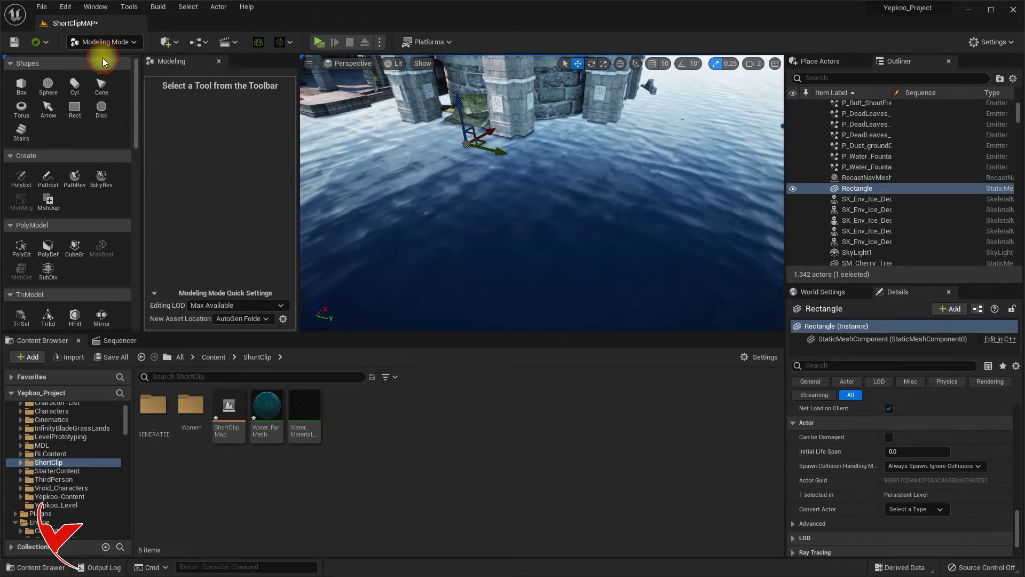
Step: Move the rectangle's mesh asset into the ShortClip folder and delete the rectangle actor from the level
right_click(854, 188)
click(886, 210)
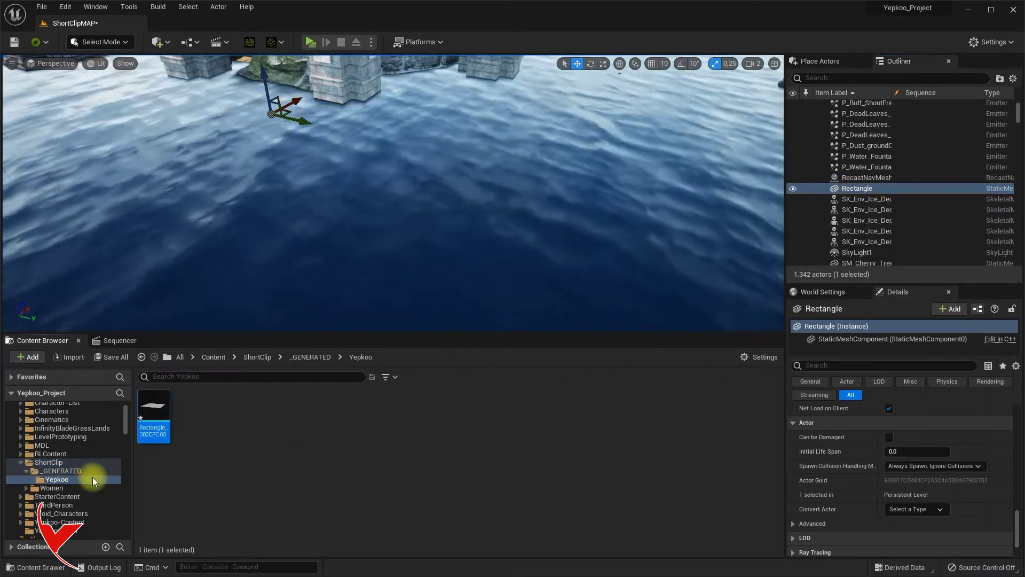
drag(148, 419, 56, 462)
click(80, 483)
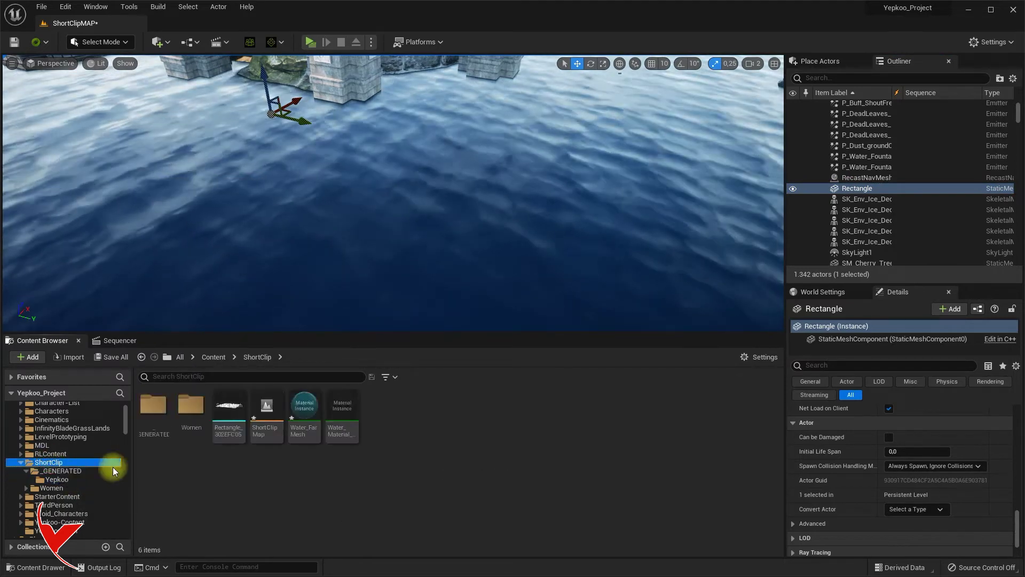
right_click(831, 190)
mouse_move(870, 326)
click(1007, 366)
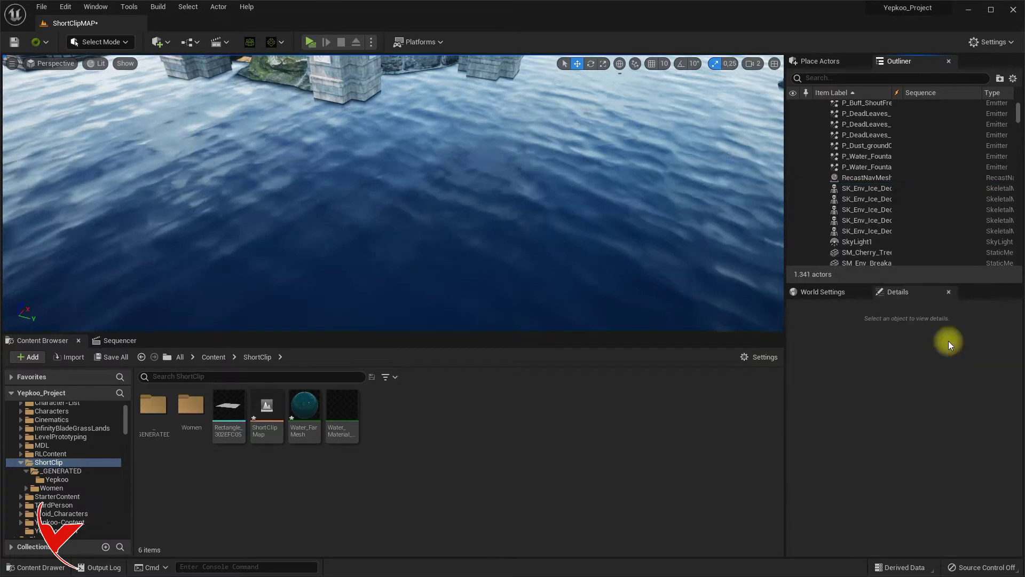
Step: Open the rectangle mesh asset and assign the Water_FarMesh material to its material slot
click(228, 408)
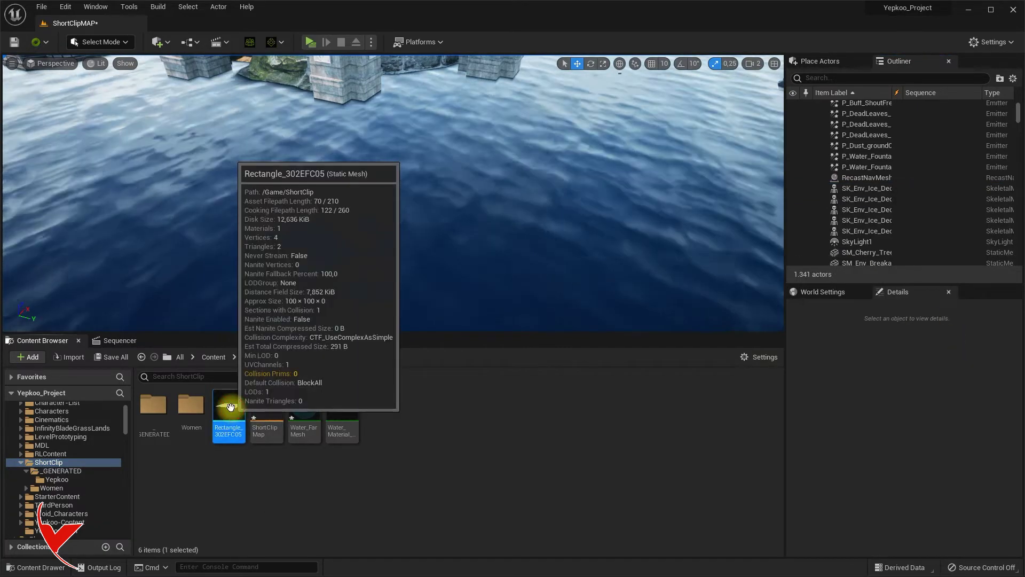
double_click(228, 408)
drag(251, 22, 203, 25)
click(101, 24)
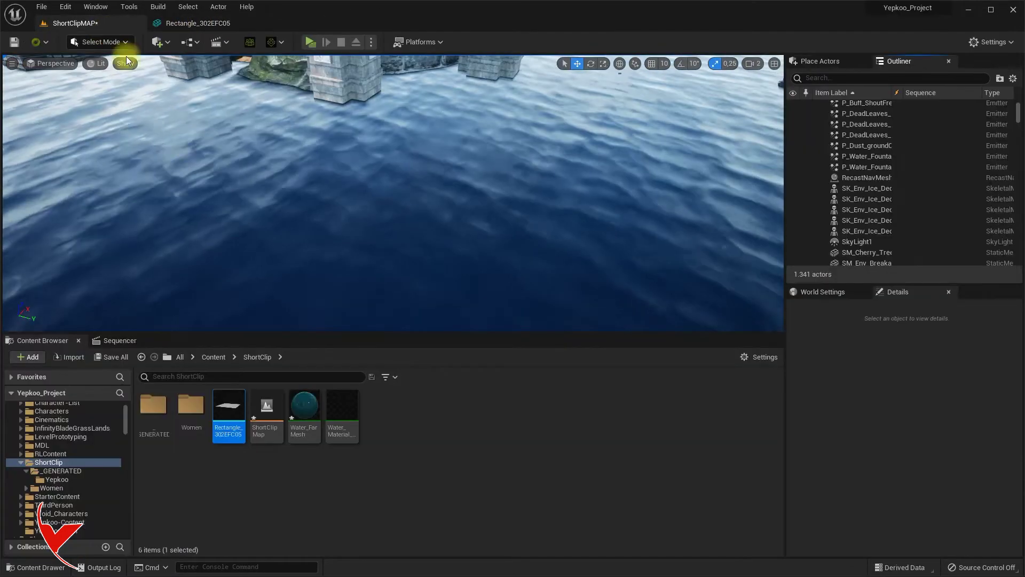
click(216, 23)
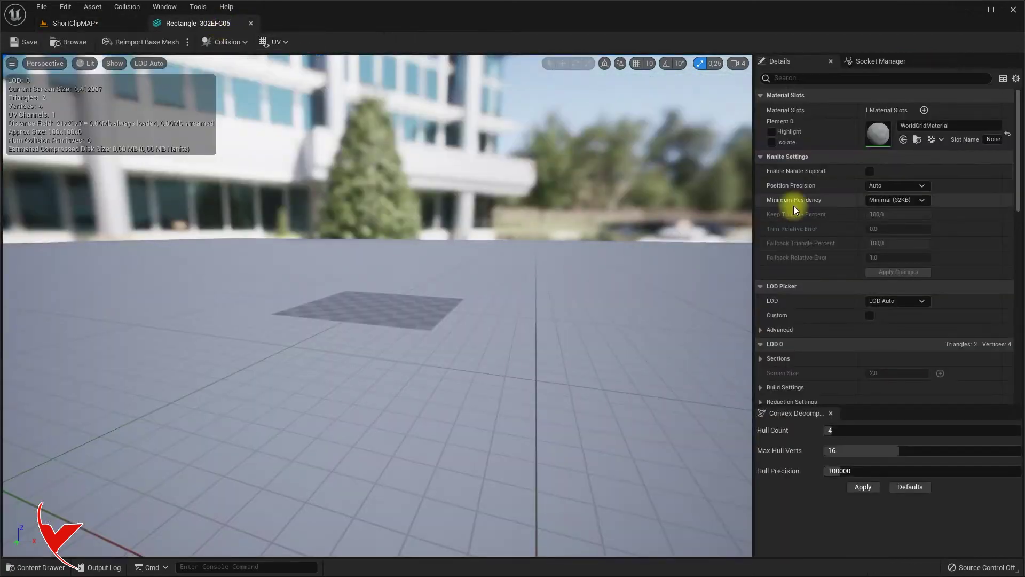
click(911, 142)
Step: Add the rectangle mesh to the Scene_1_02 sequence as a spawned actor and focus the view on it
click(69, 43)
drag(235, 407, 137, 447)
double_click(850, 189)
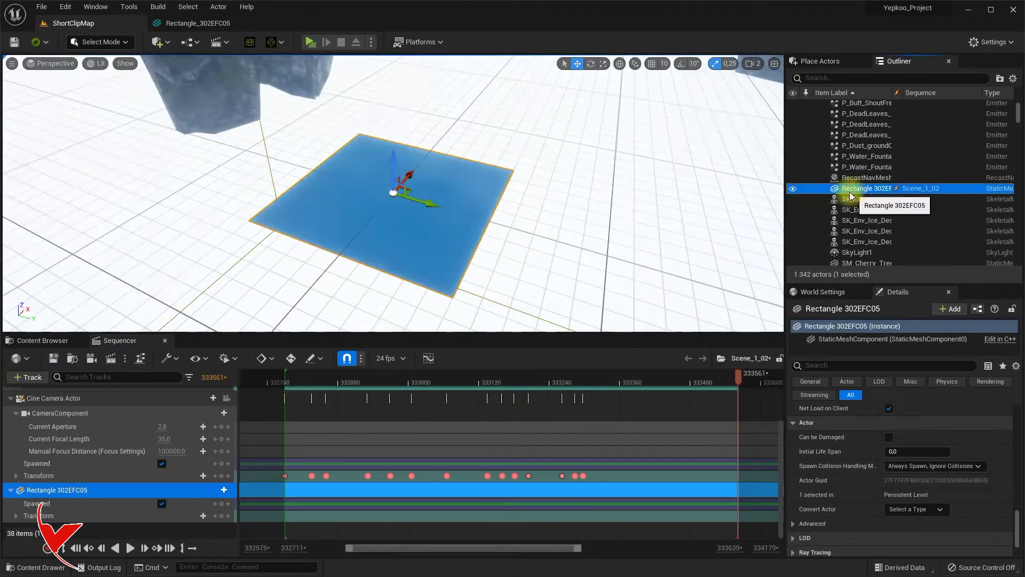
Step: Add an Actor Hidden In Game visibility track to the rectangle in the sequence, resizing the sequencer area as needed
drag(430, 327, 421, 134)
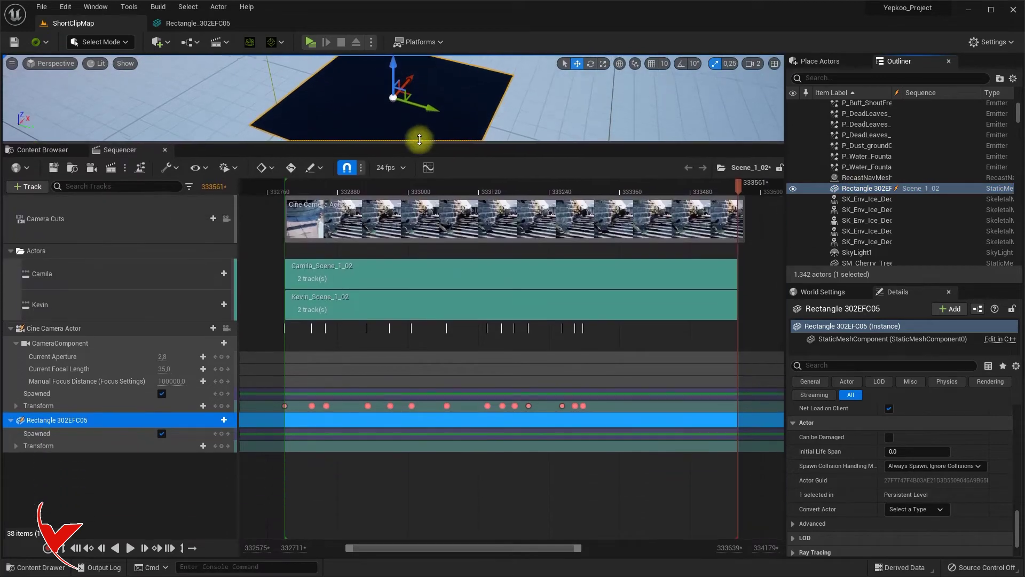
click(217, 409)
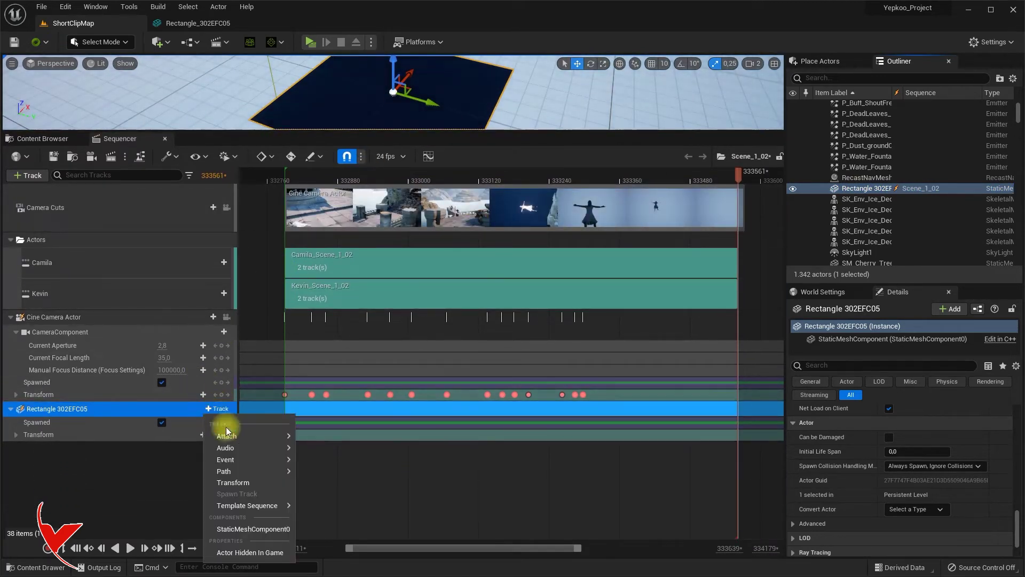
click(250, 553)
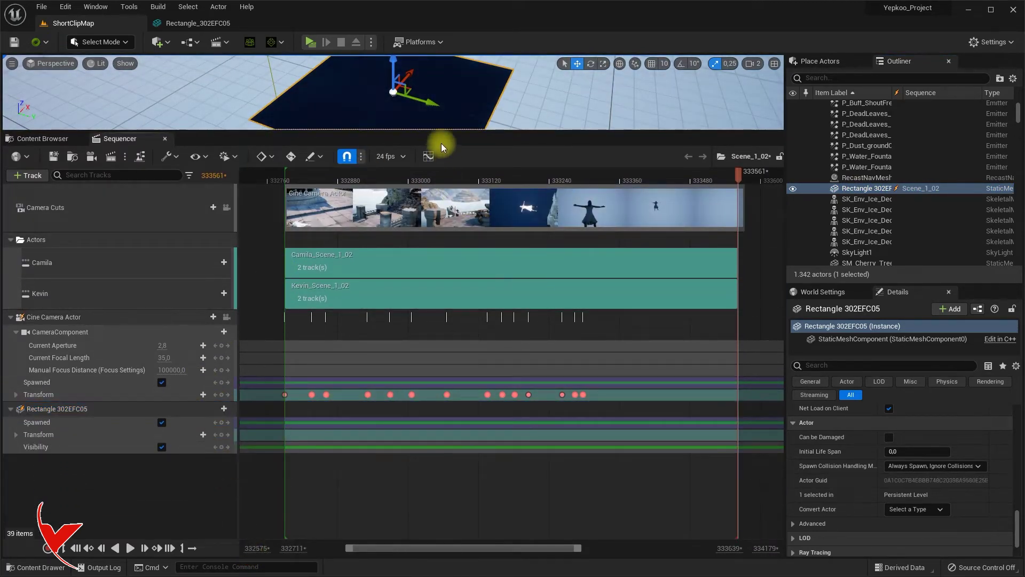
drag(440, 130, 425, 191)
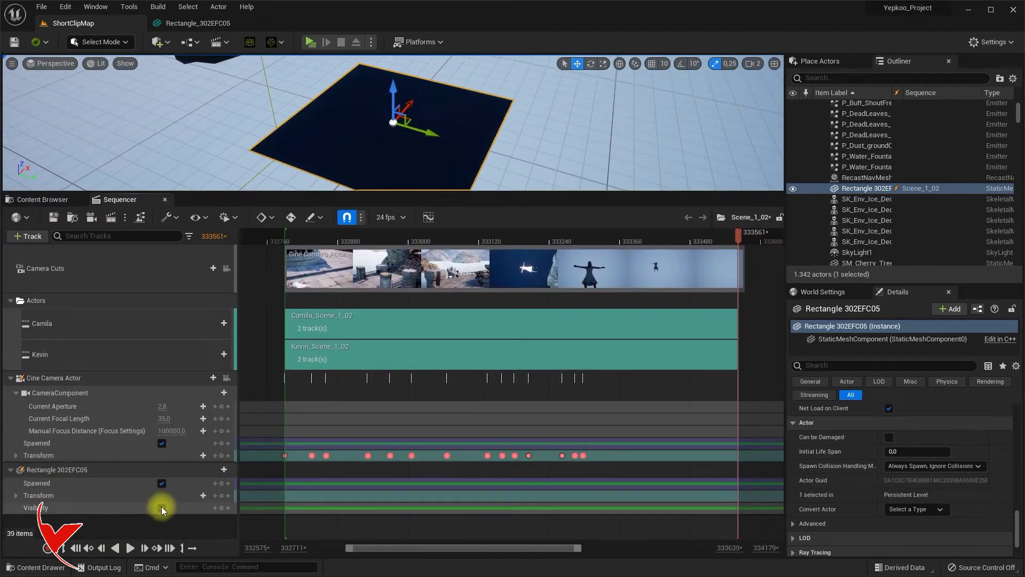
Step: Pilot the cine camera and key the rectangle's visibility on at frame 333284 and off at frame 333283
drag(739, 233, 687, 239)
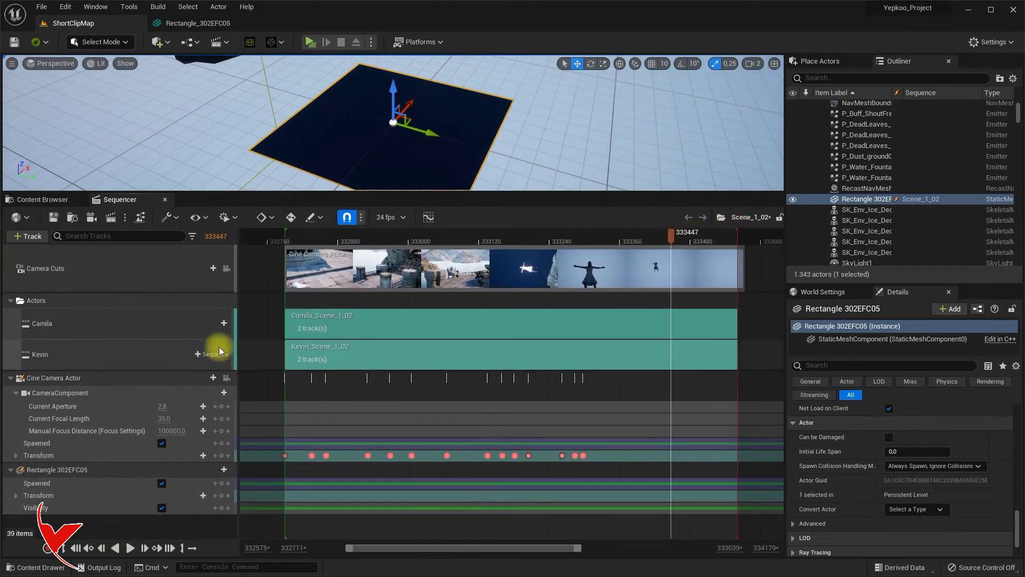
click(226, 378)
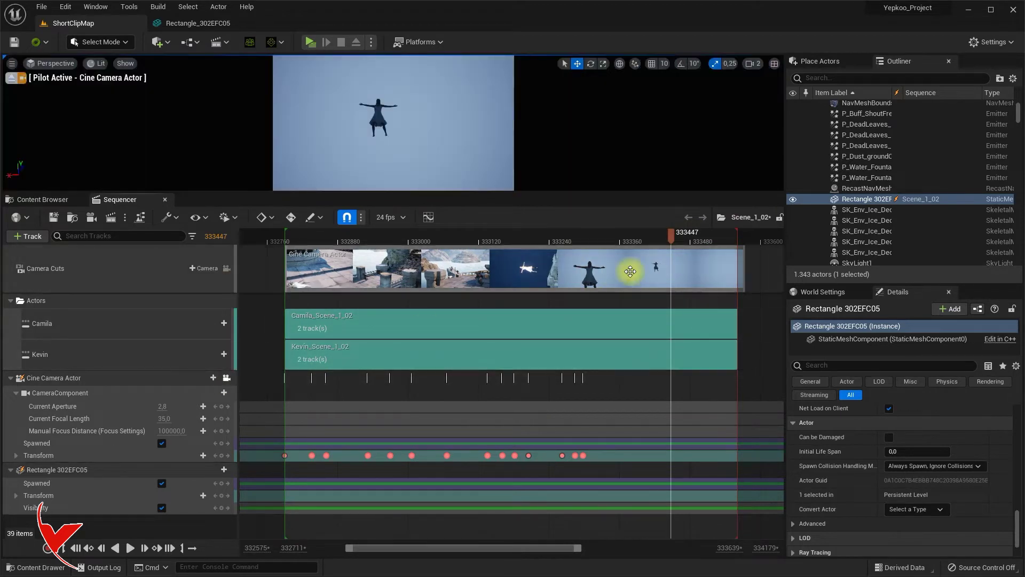
drag(625, 238, 575, 238)
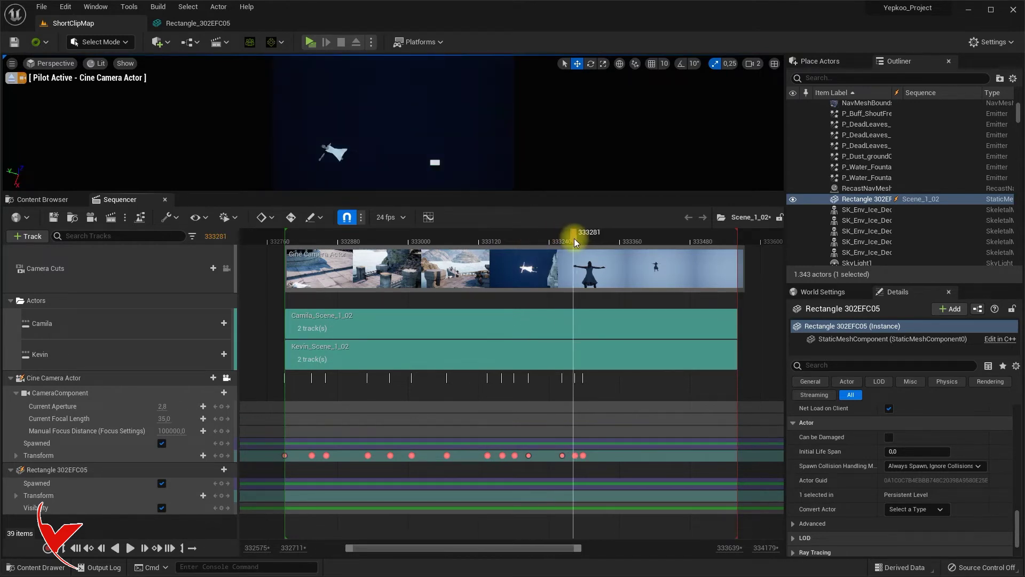
click(160, 553)
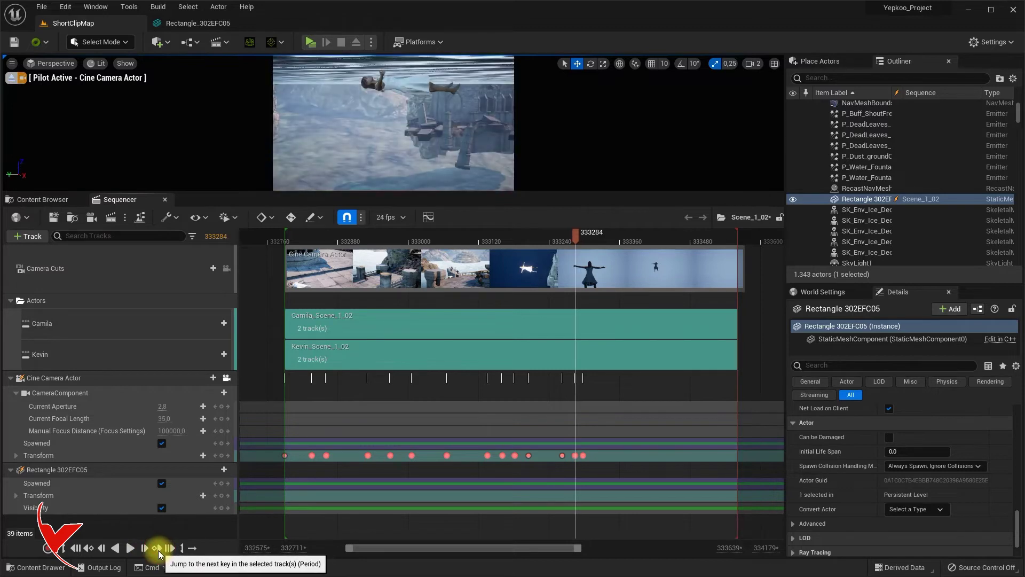
click(222, 508)
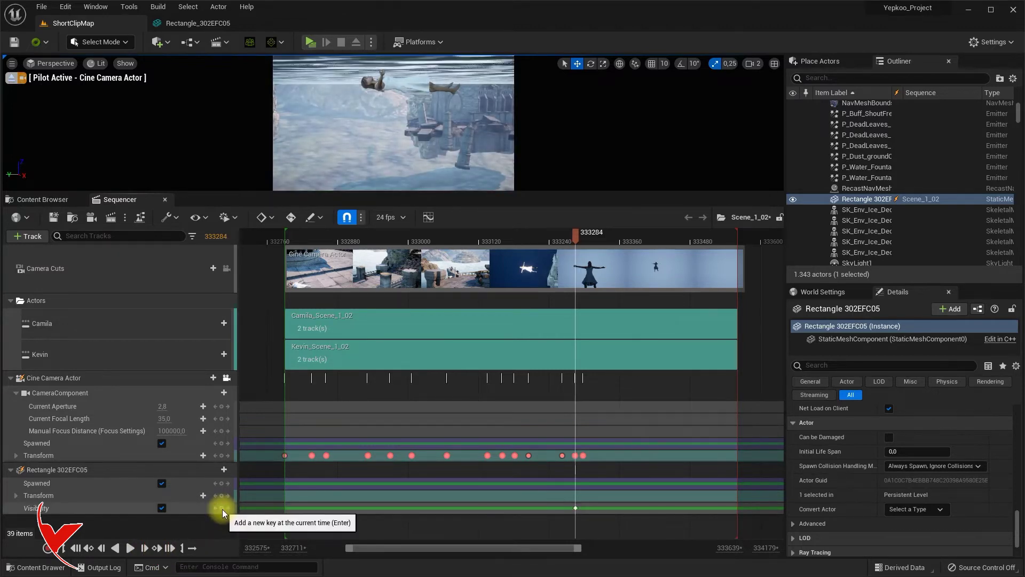
click(101, 548)
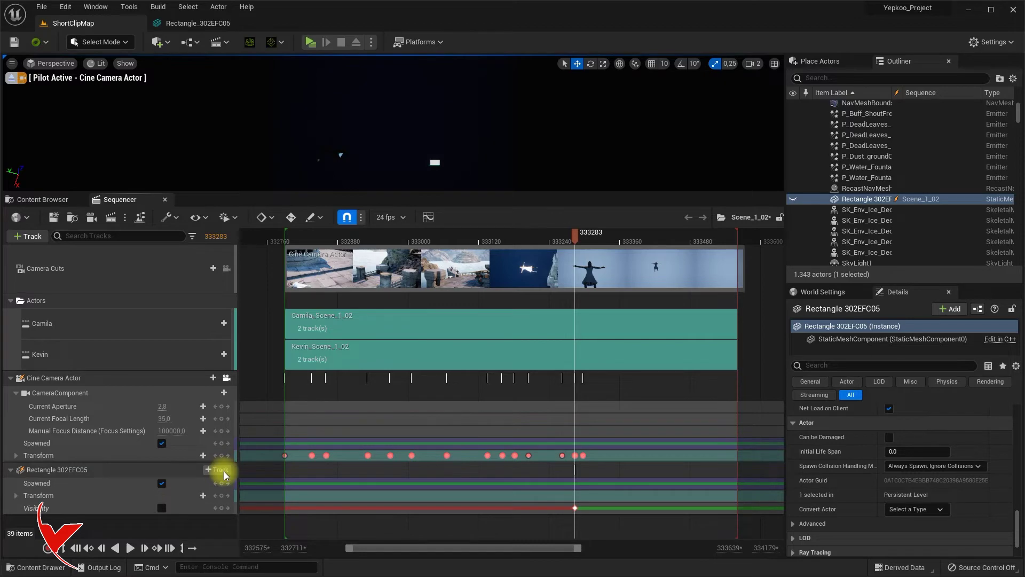
Step: Attach the rectangle to the Cine Camera Actor in the sequence, starting at frame 333284
drag(456, 193, 444, 373)
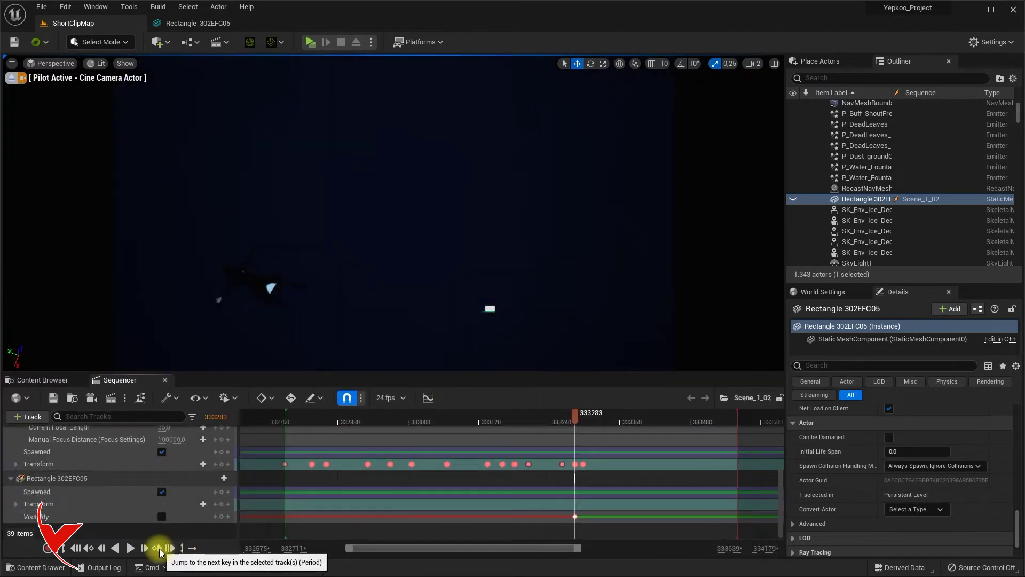
click(159, 549)
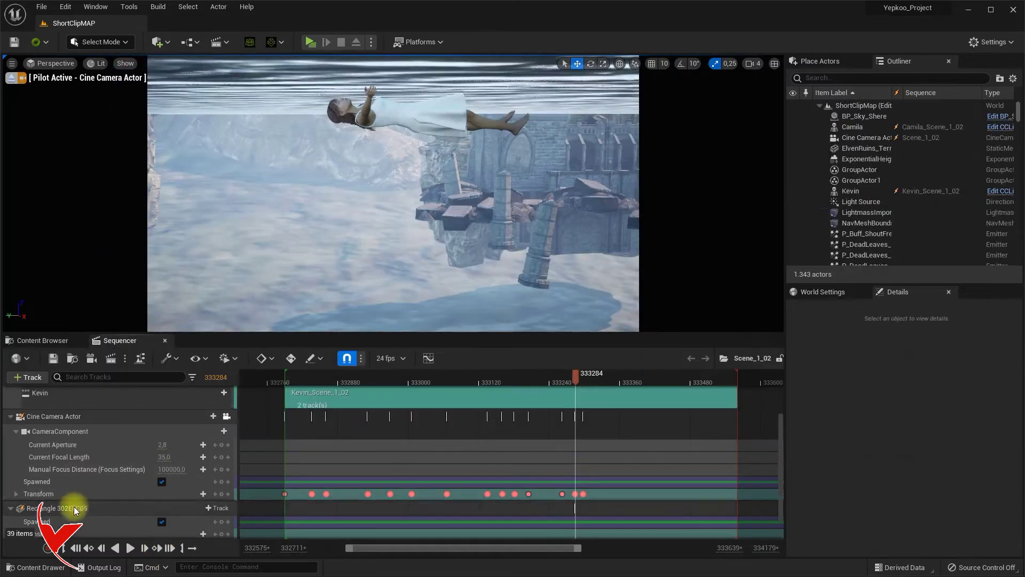
right_click(75, 508)
click(45, 505)
click(210, 508)
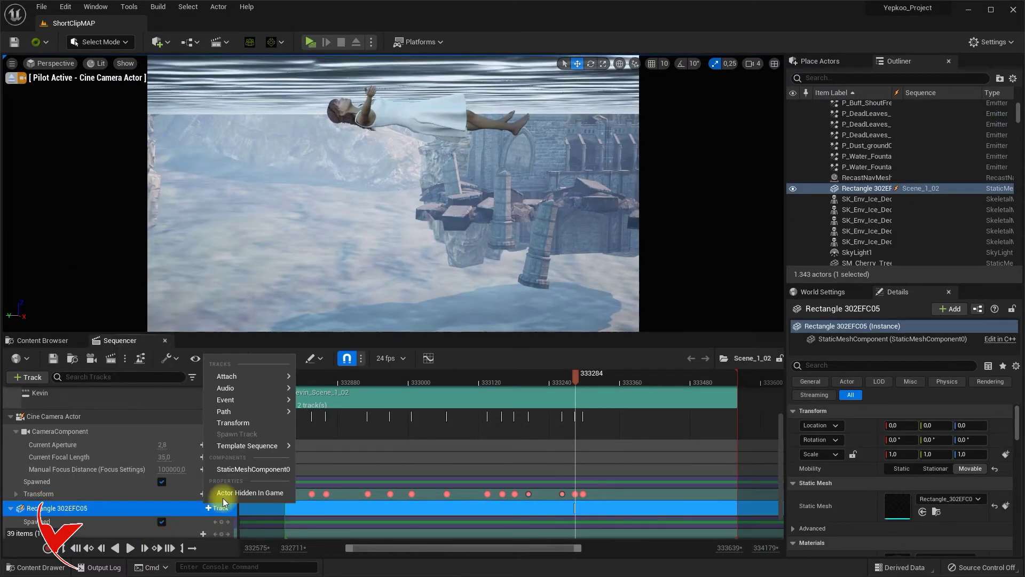
mouse_move(252, 374)
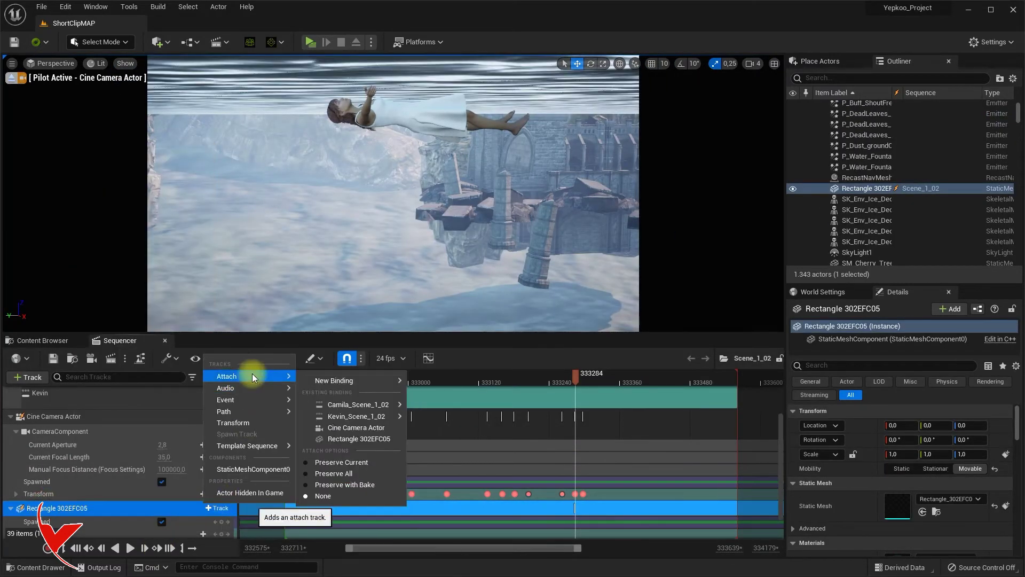
click(356, 427)
scroll(946, 198, up, 3)
scroll(911, 182, up, 3)
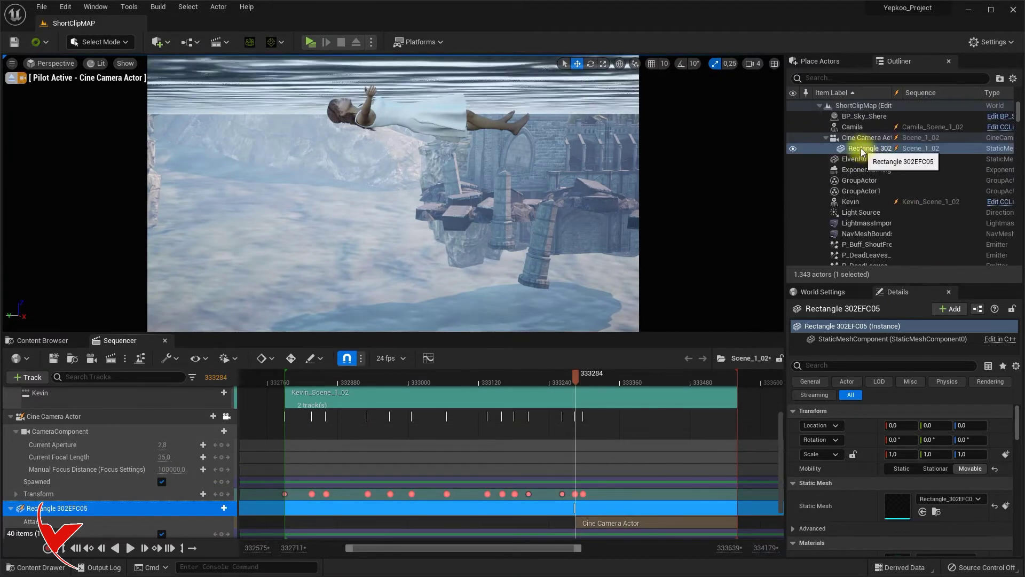
Step: Stop piloting the camera and rotate the attached rectangle upright to face the camera lens, at about -257°, 89°, -439°
click(227, 416)
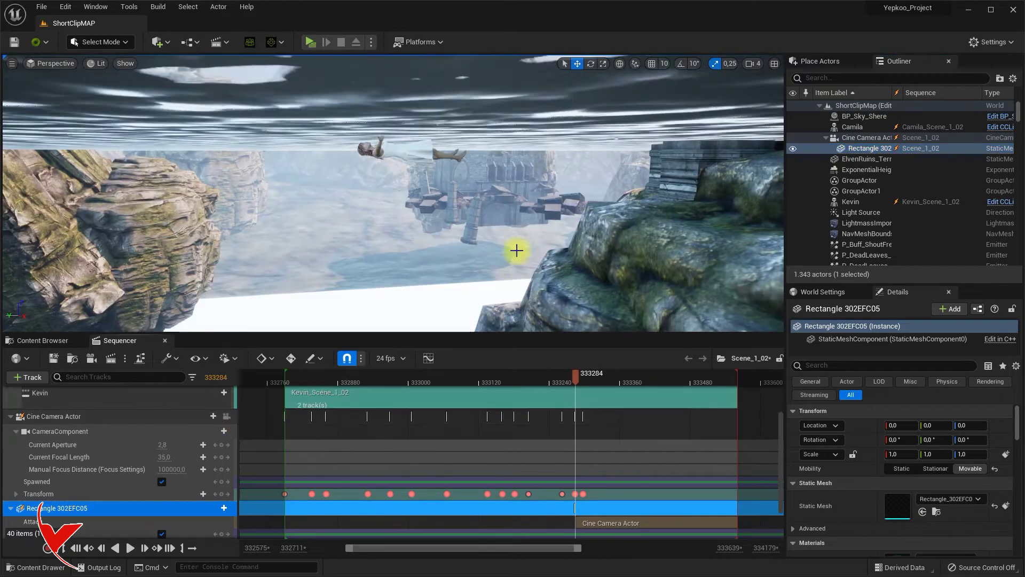
double_click(857, 150)
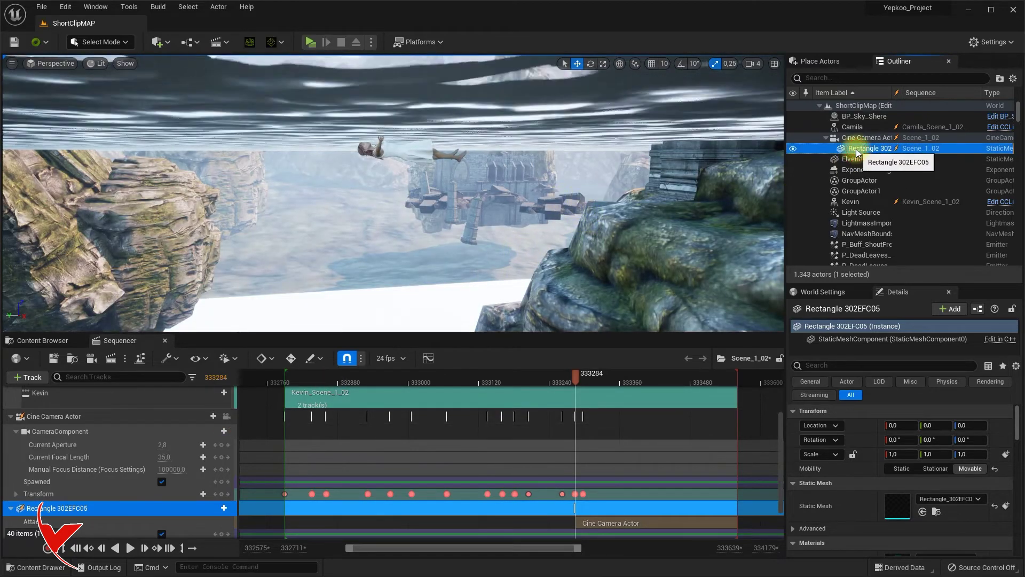
right_drag(622, 194, 471, 195)
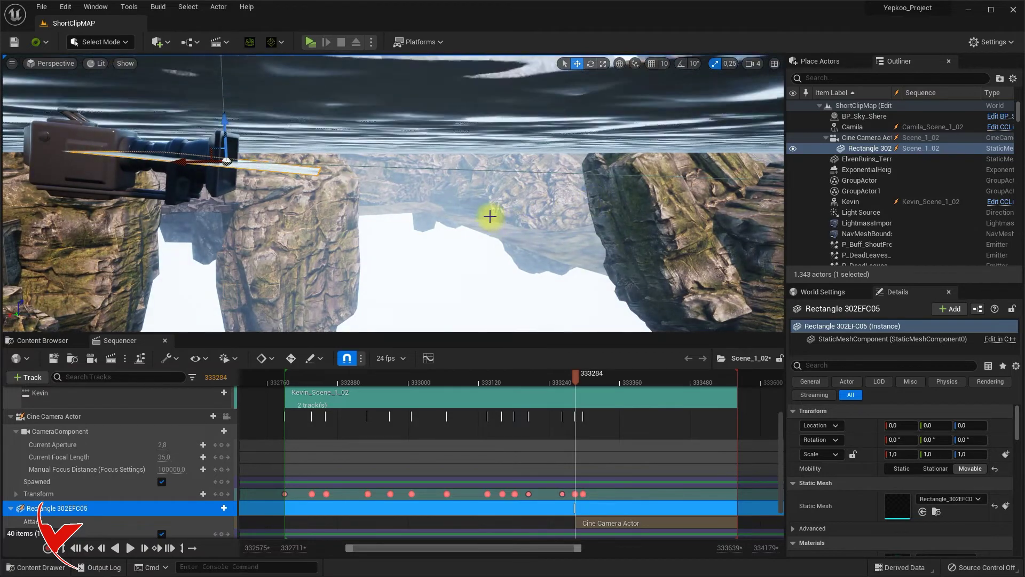
click(590, 64)
right_drag(524, 235, 380, 271)
right_drag(199, 203, 339, 169)
drag(434, 164, 760, 199)
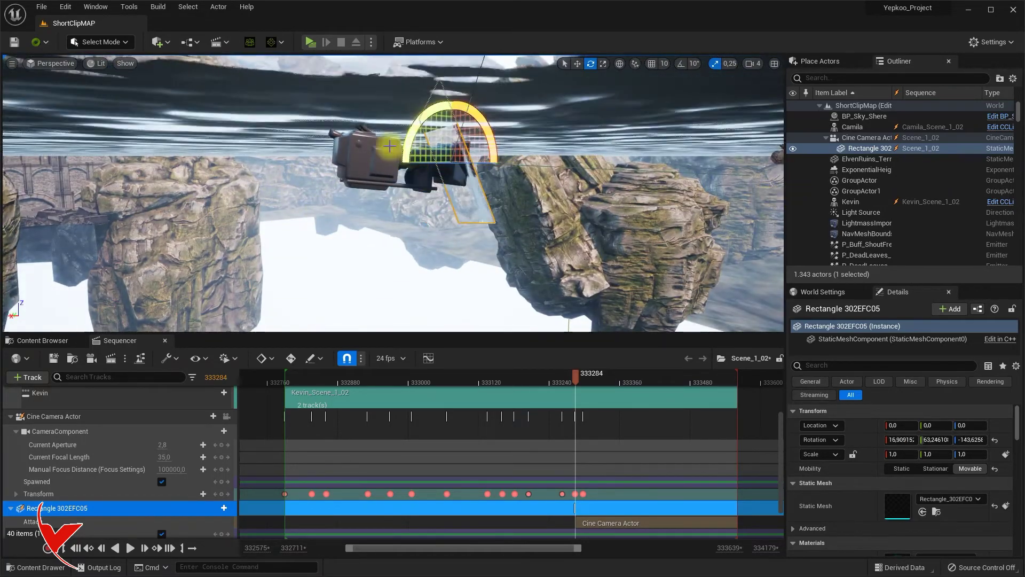
right_drag(494, 136, 565, 128)
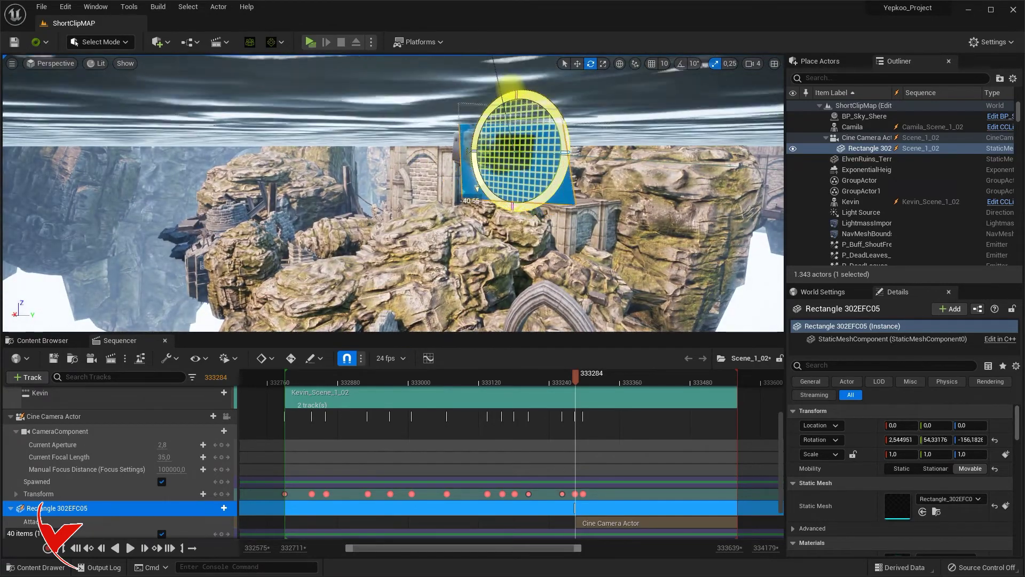
right_drag(566, 130, 360, 135)
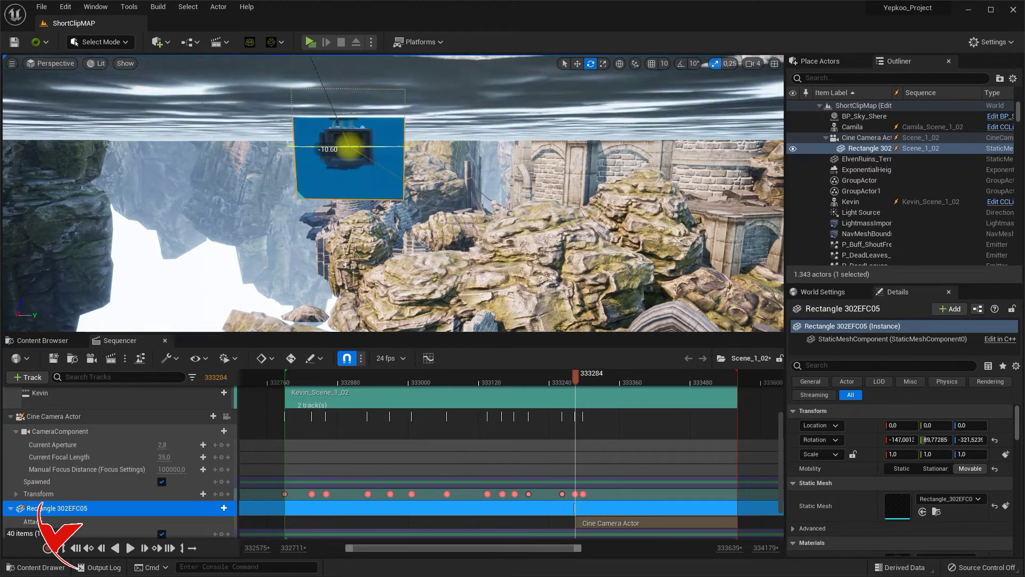
mouse_move(366, 145)
right_down()
mouse_move(491, 144)
mouse_move(595, 123)
mouse_move(568, 201)
mouse_move(359, 128)
right_up()
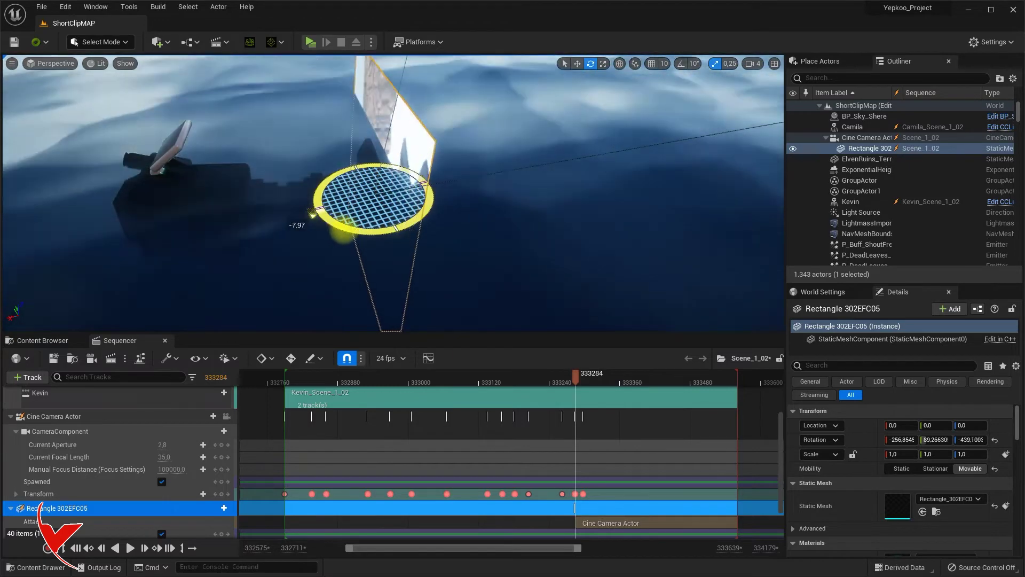
Step: Move the rectangle in front of the camera lens to about 7.4, 12.8, 0.8 and check it through the cine camera
click(577, 64)
drag(346, 201, 364, 192)
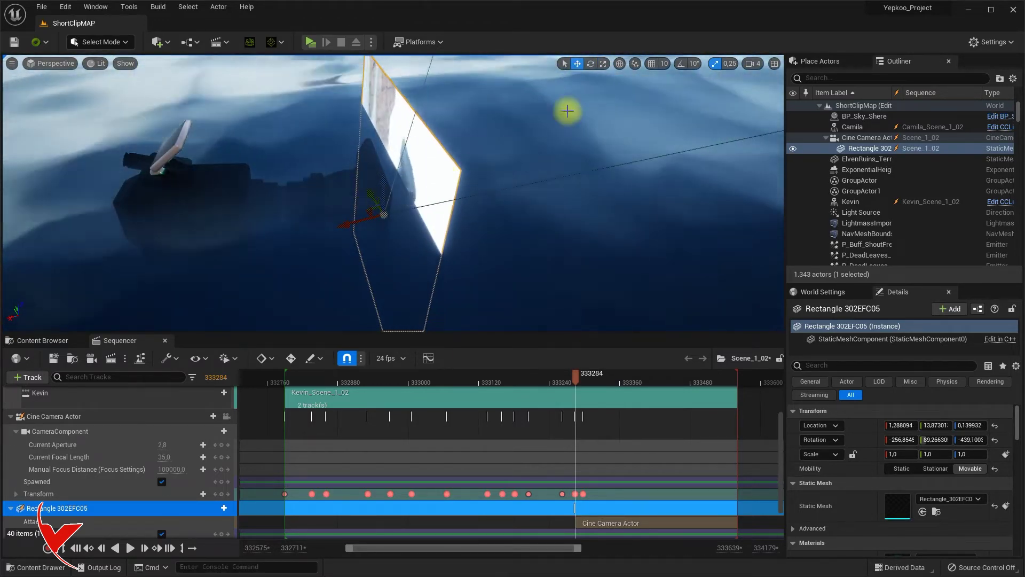
drag(380, 256, 377, 250)
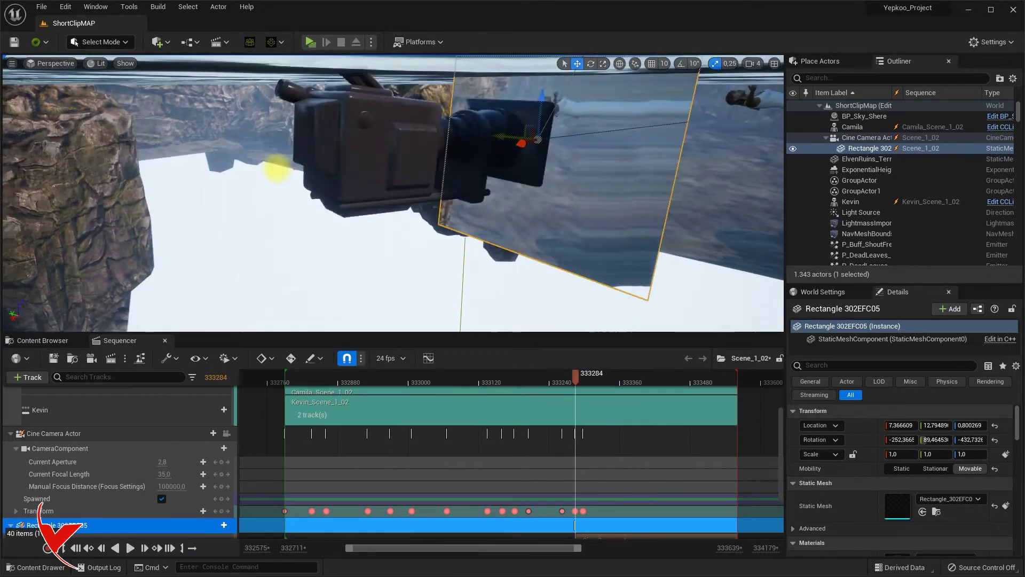
alt+drag(276, 169, 341, 161)
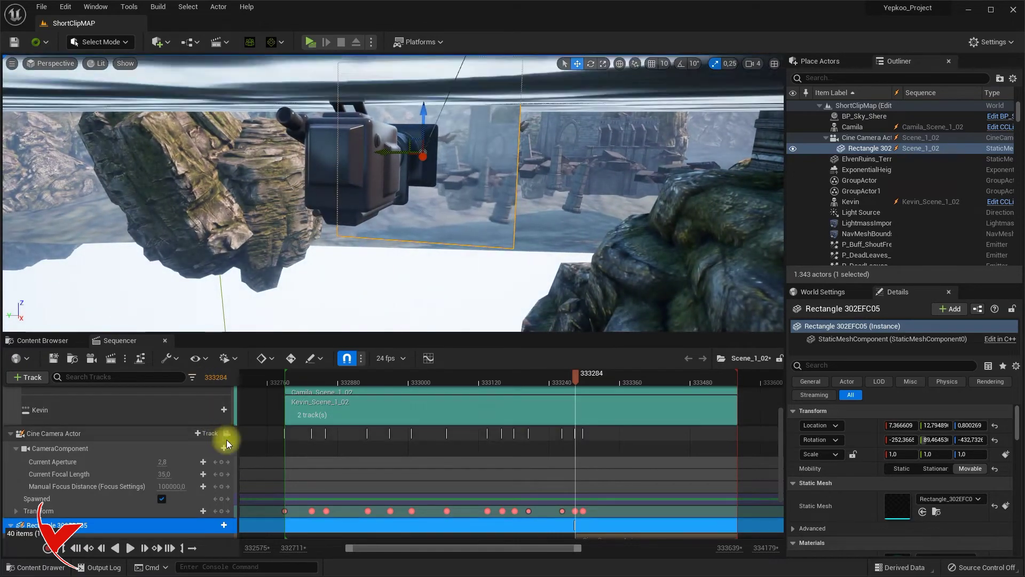
click(227, 433)
click(224, 435)
Step: Shift the rectangle to about 17, 5.6, 1.8 and scale it to X 1.75 and Y 3.5 to fill the camera frame
alt+drag(297, 320, 321, 259)
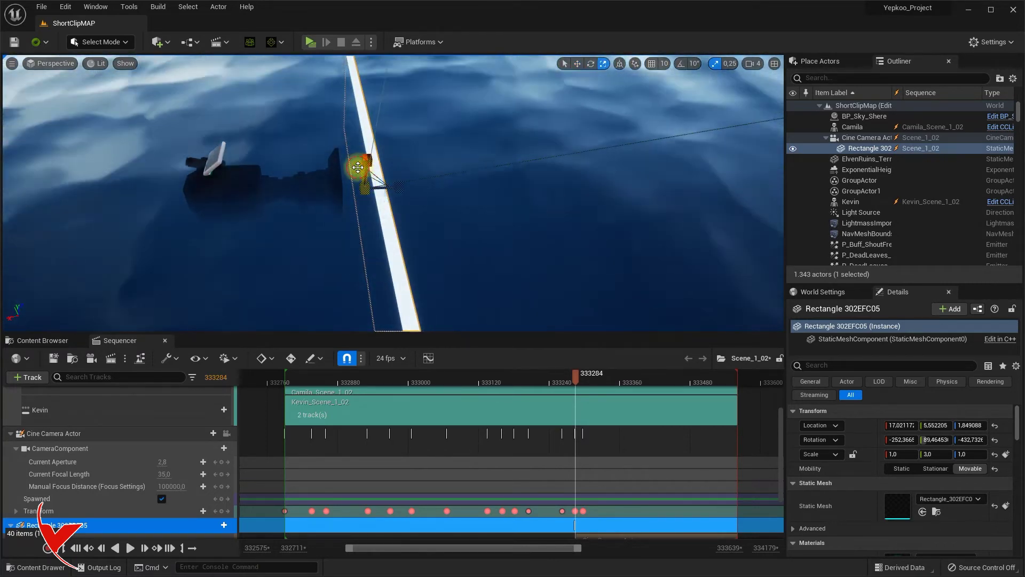
drag(368, 171, 377, 215)
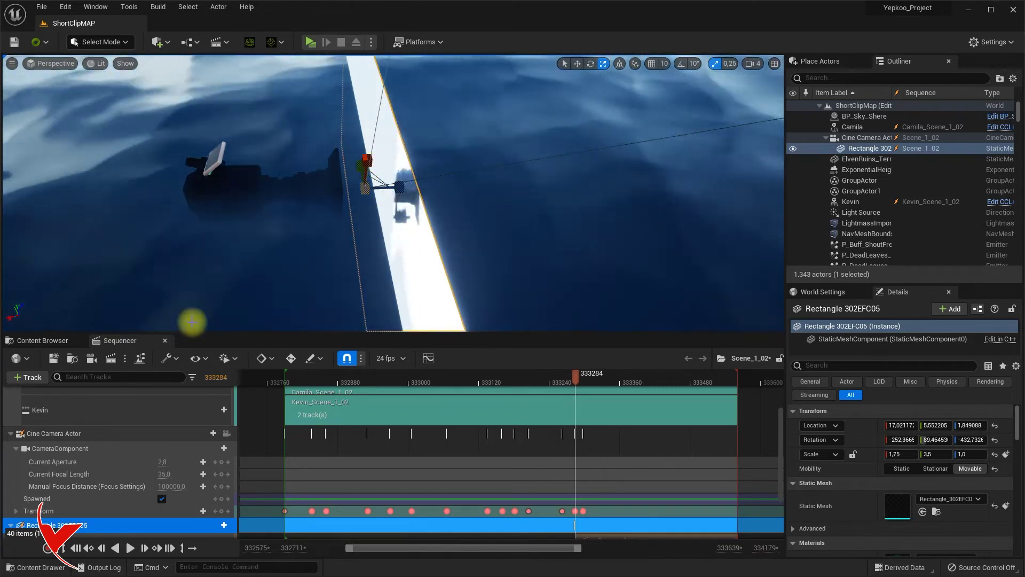
click(226, 434)
click(220, 435)
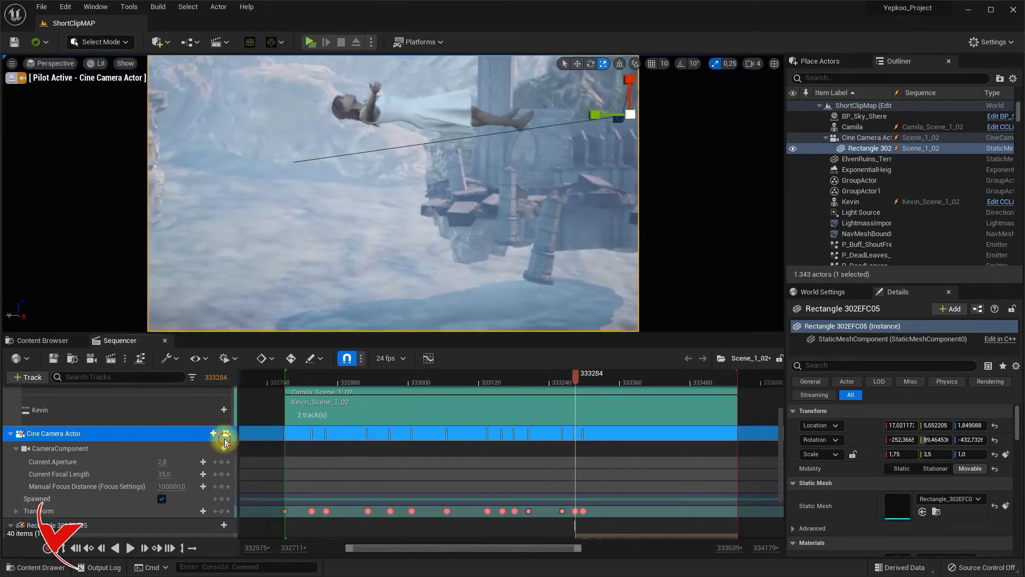
click(226, 433)
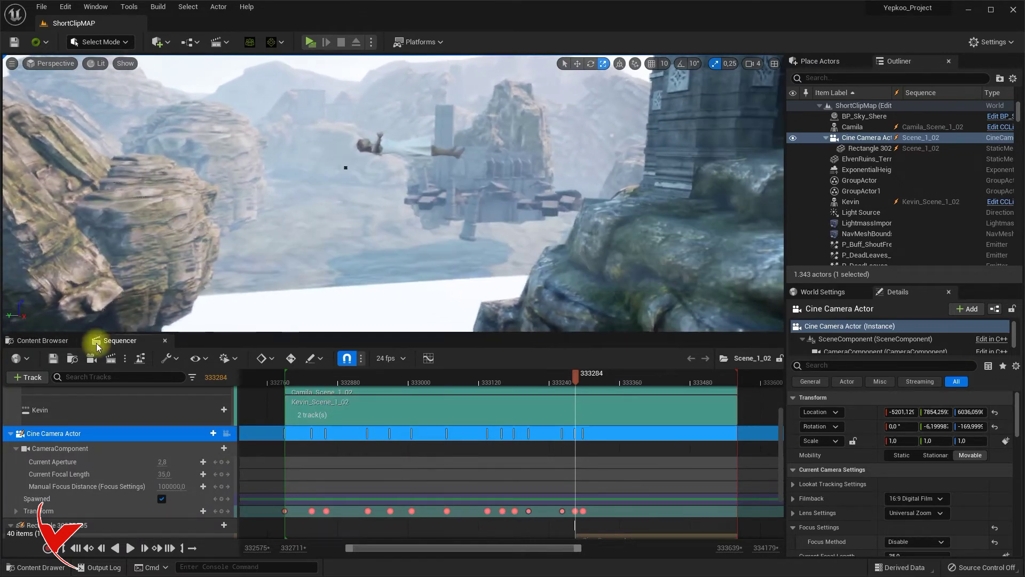
Step: Locate the rectangle mesh's assigned material in the ShortClip folder and open Water_FarMesh for editing
click(59, 341)
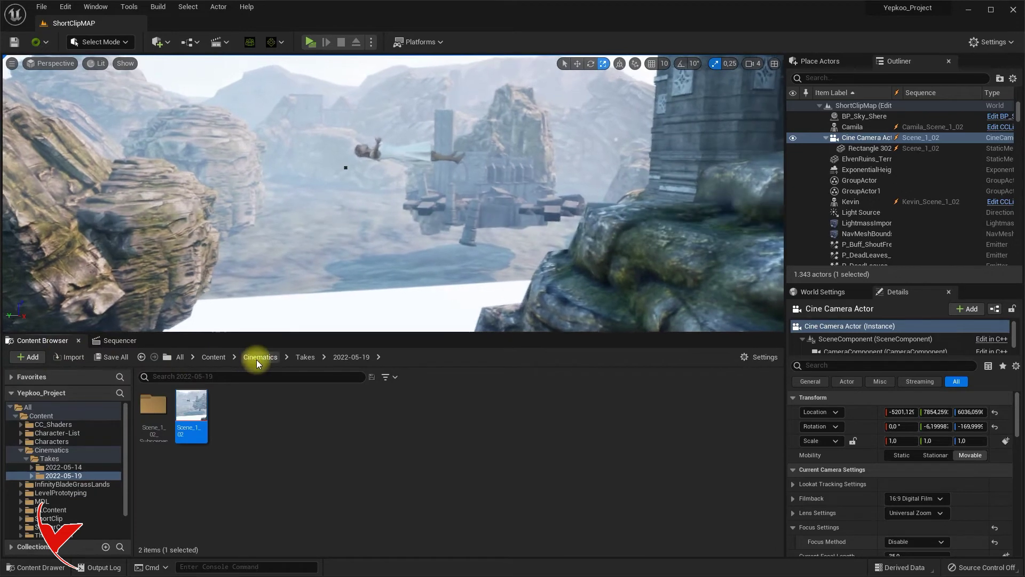
click(214, 356)
double_click(459, 414)
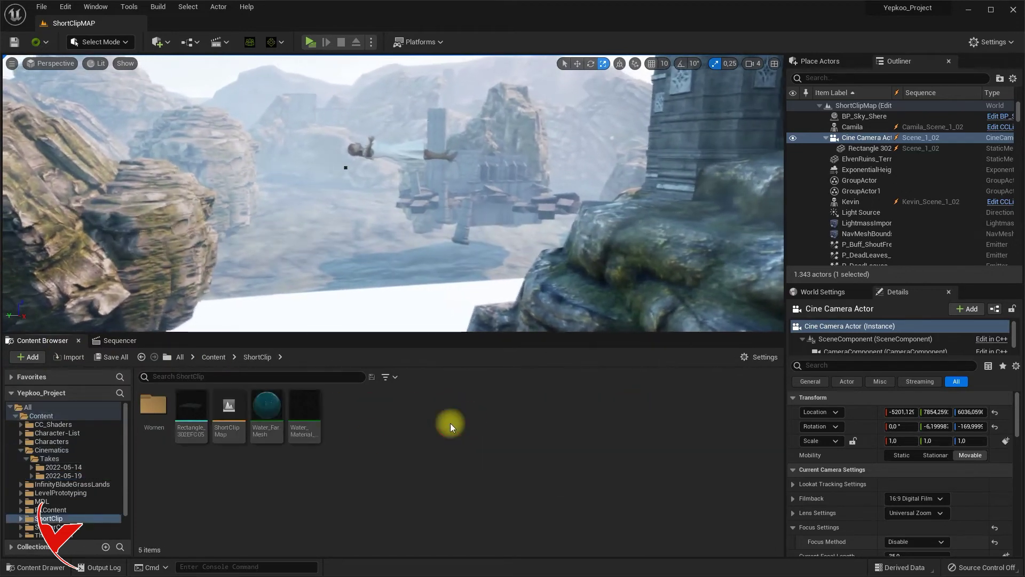
double_click(200, 417)
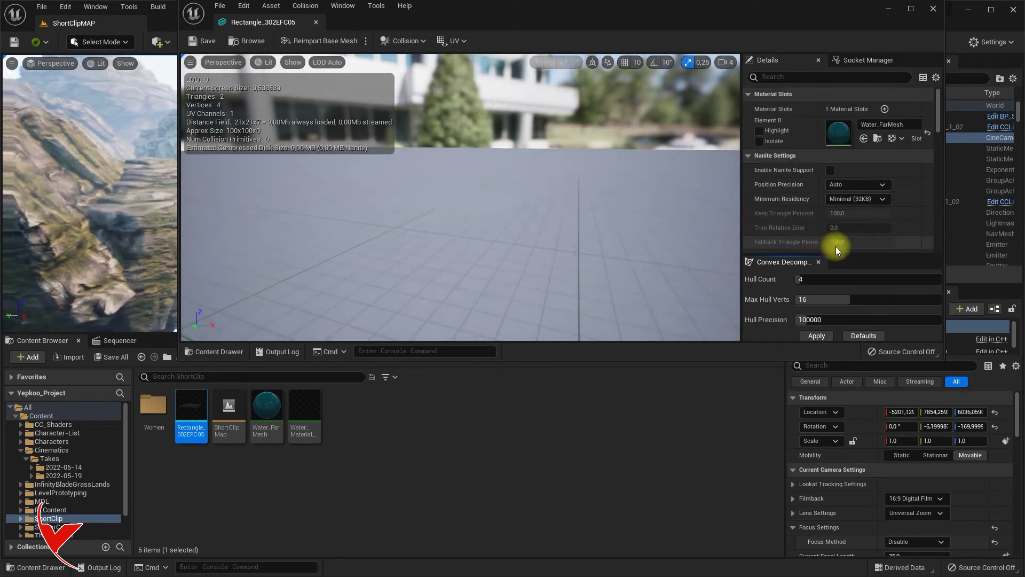
click(877, 139)
click(933, 8)
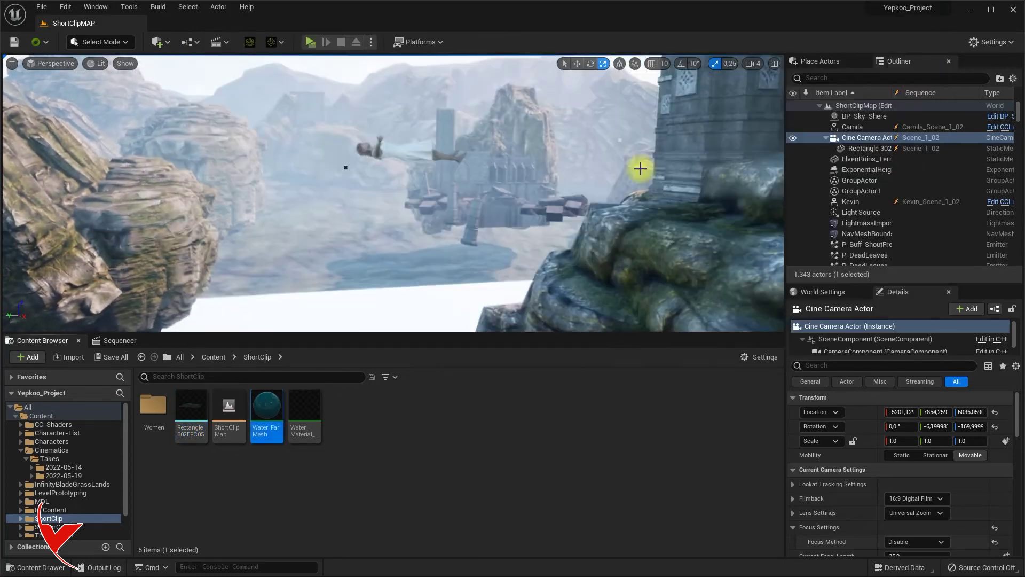
double_click(266, 415)
drag(272, 26, 228, 29)
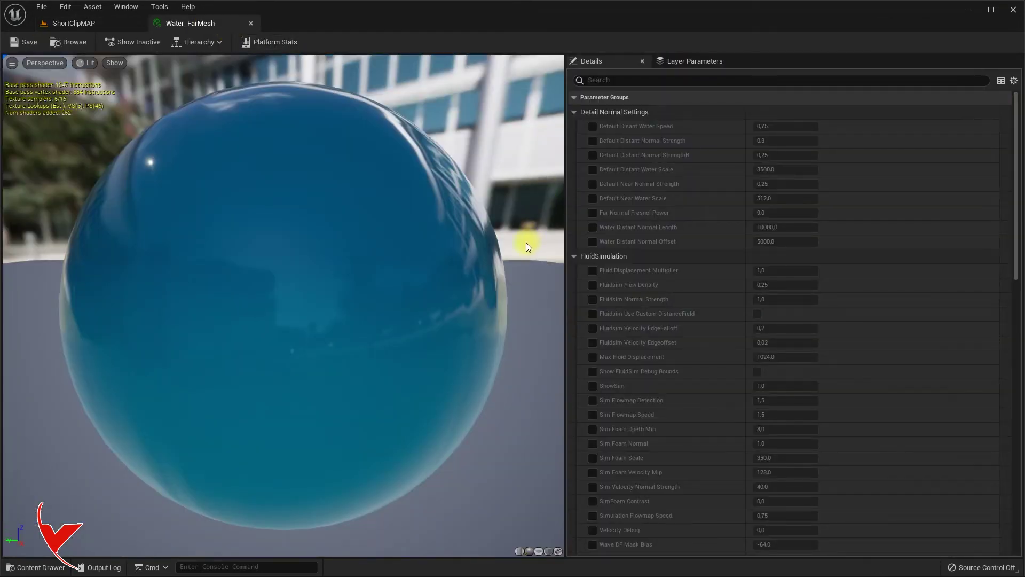
Step: Override the water material's distant water speed with 0.05 and its Water Distant Normal Offset with 75
click(593, 126)
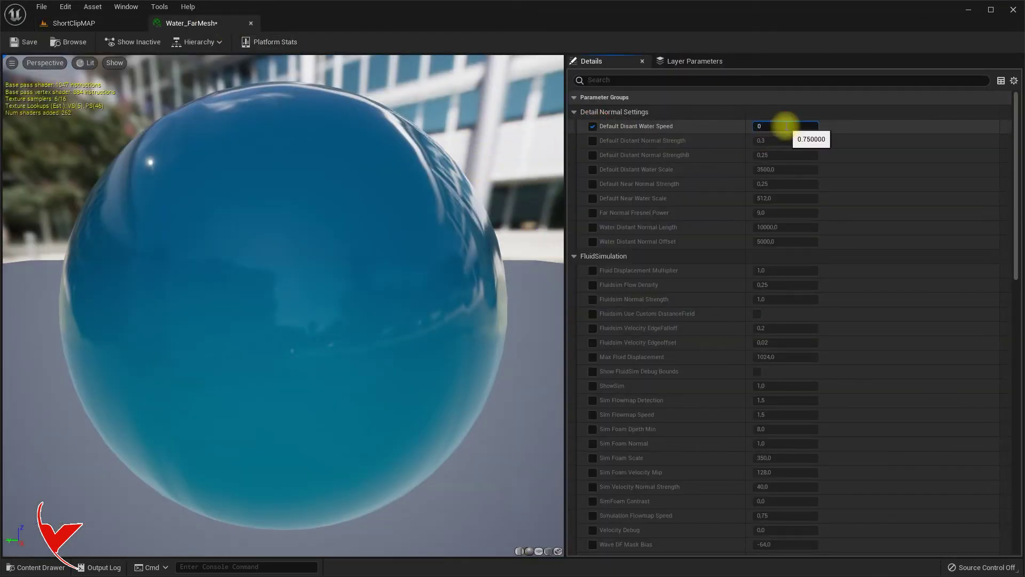
key(Return)
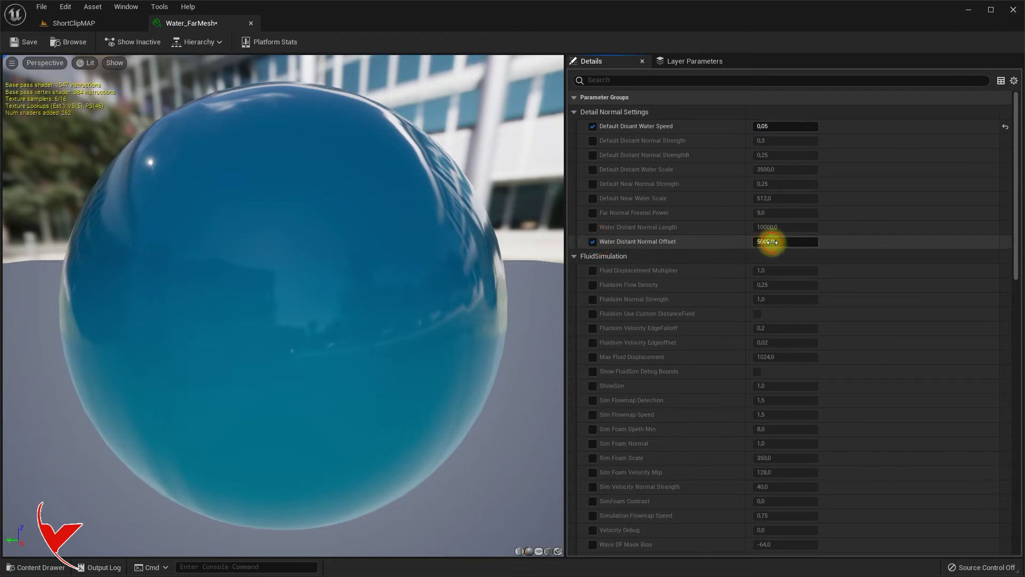
click(775, 237)
text(75,)
key(Return)
click(84, 28)
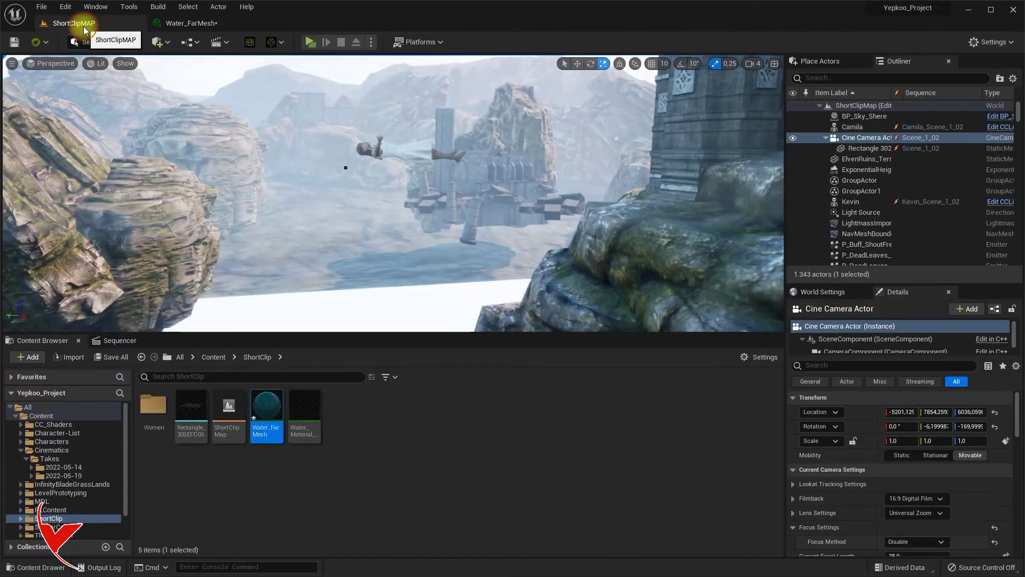
click(155, 24)
click(793, 241)
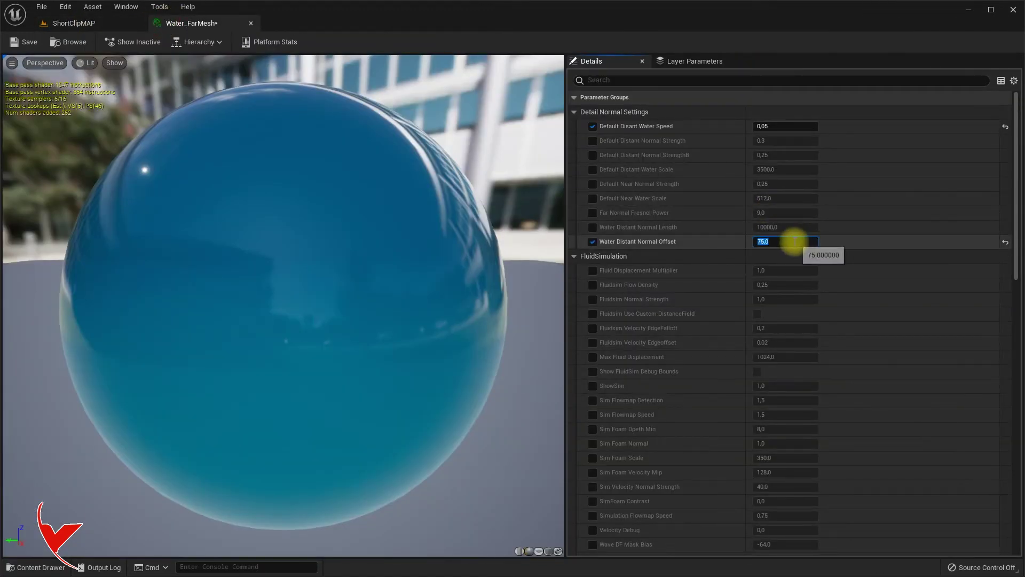
key(Return)
Step: Return to the level's sequence and play it through the cine camera to review the underwater shots
click(111, 24)
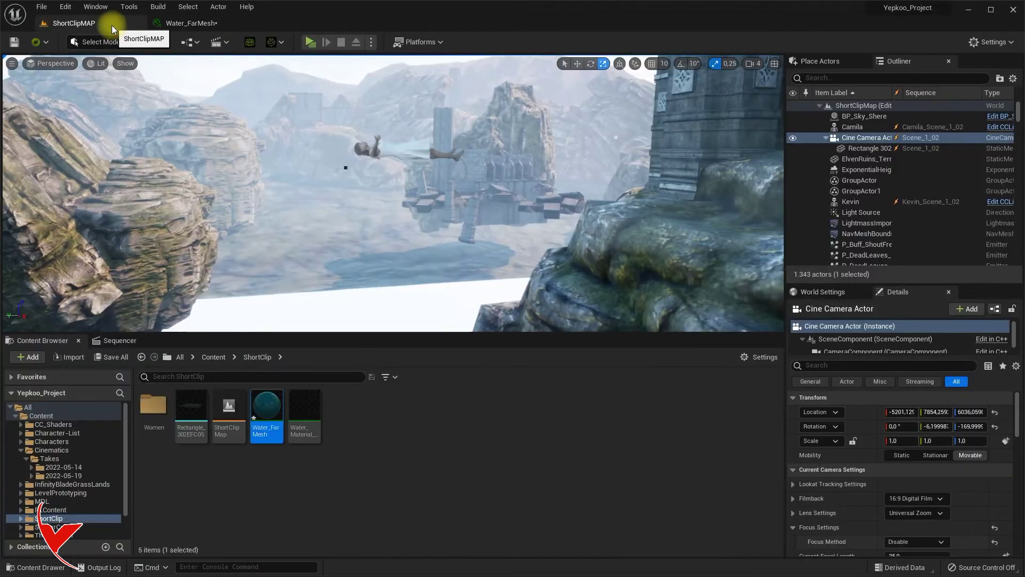
click(122, 340)
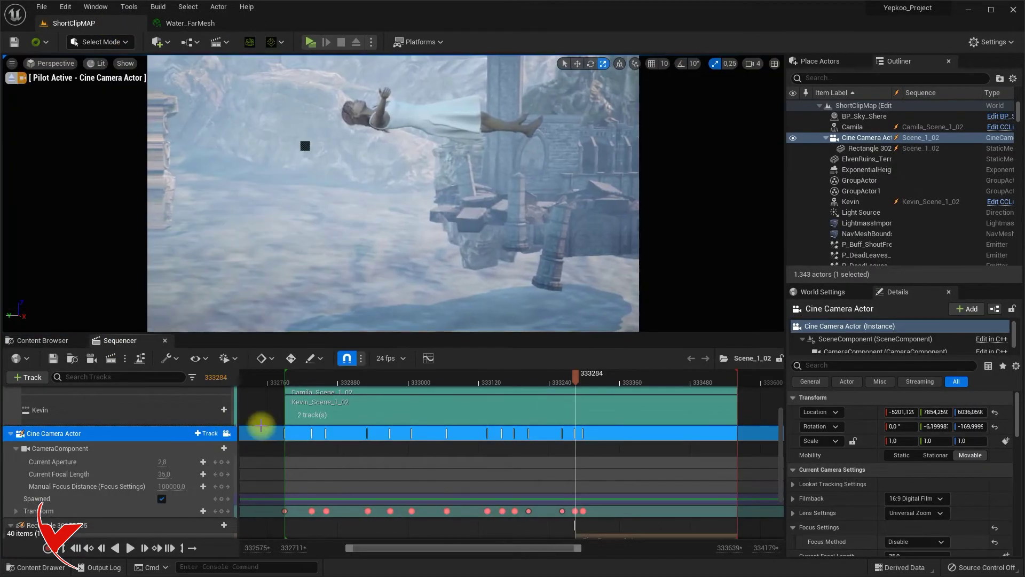
click(130, 548)
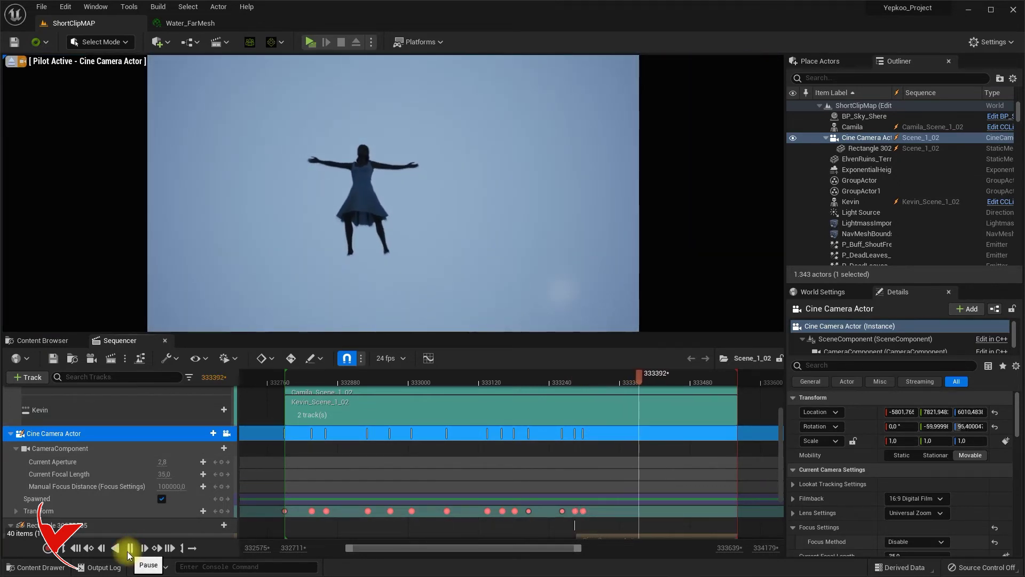
click(77, 549)
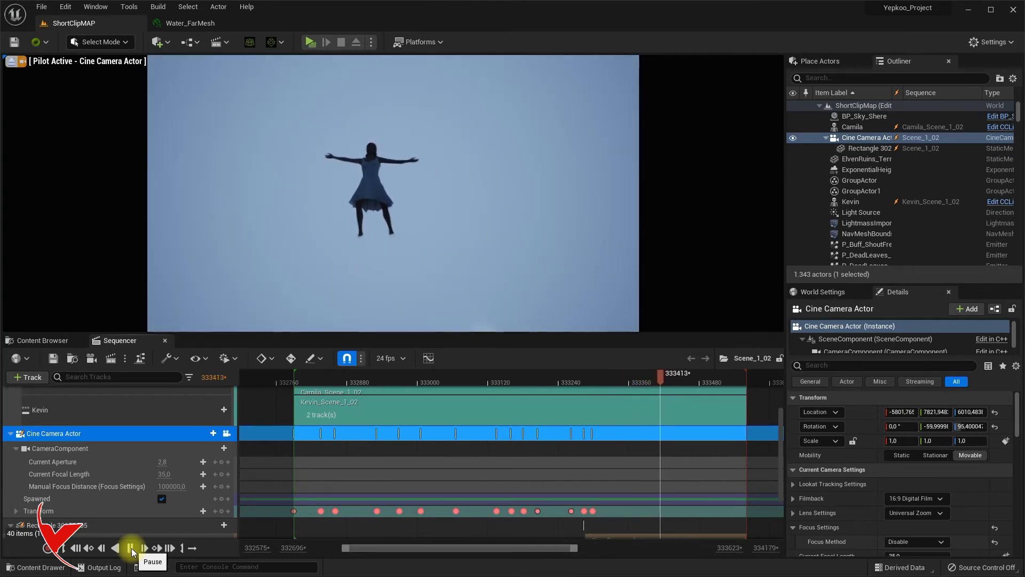
Step: At frame 333284, rotate the water rectangle before the cine camera to about -207.7, -84.6, -711.8 so its other side faces the lens
click(176, 552)
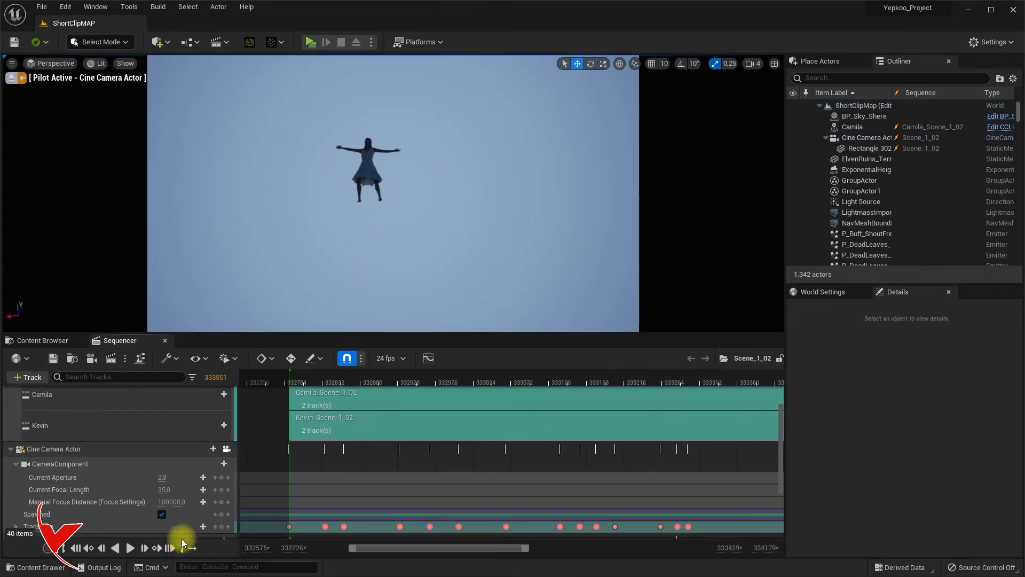
click(641, 382)
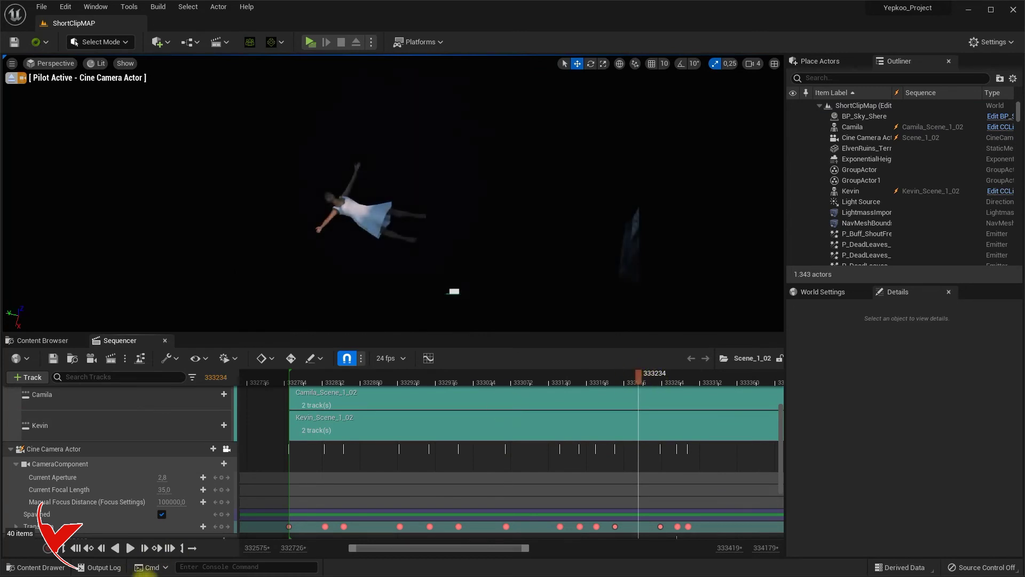
click(153, 550)
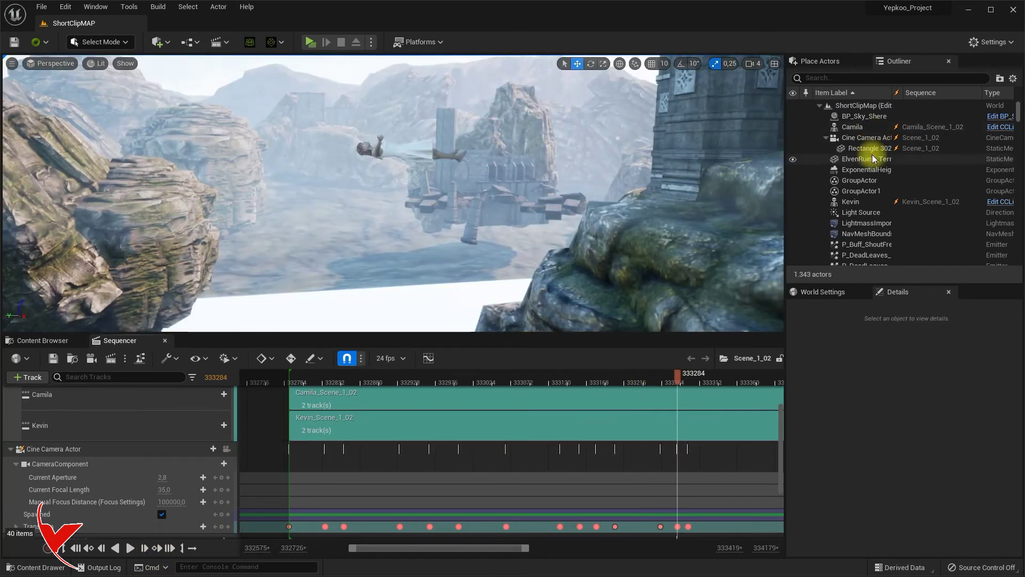
click(872, 149)
key(f)
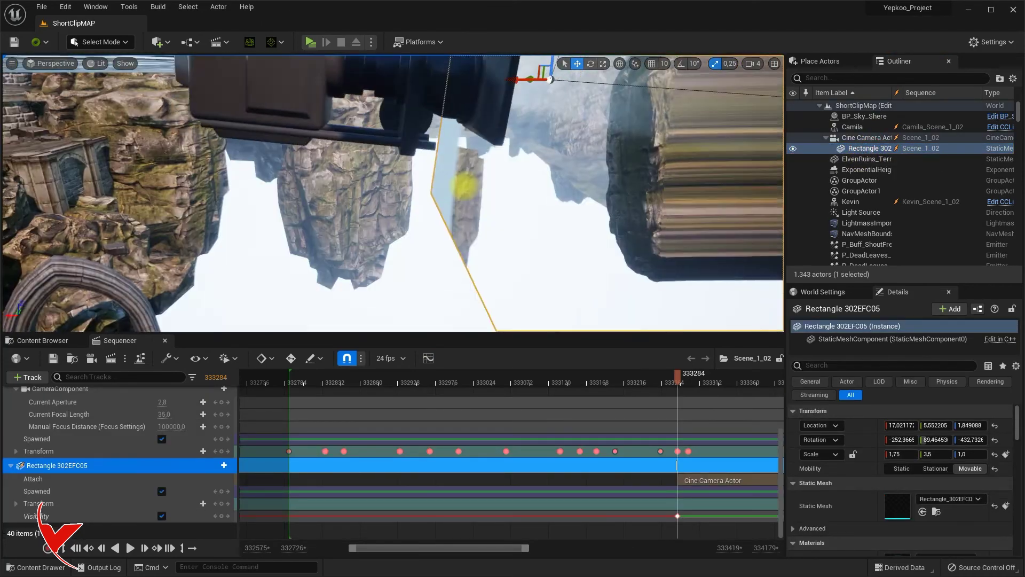
alt+drag(463, 186, 492, 137)
key(e)
drag(424, 233, 1000, 272)
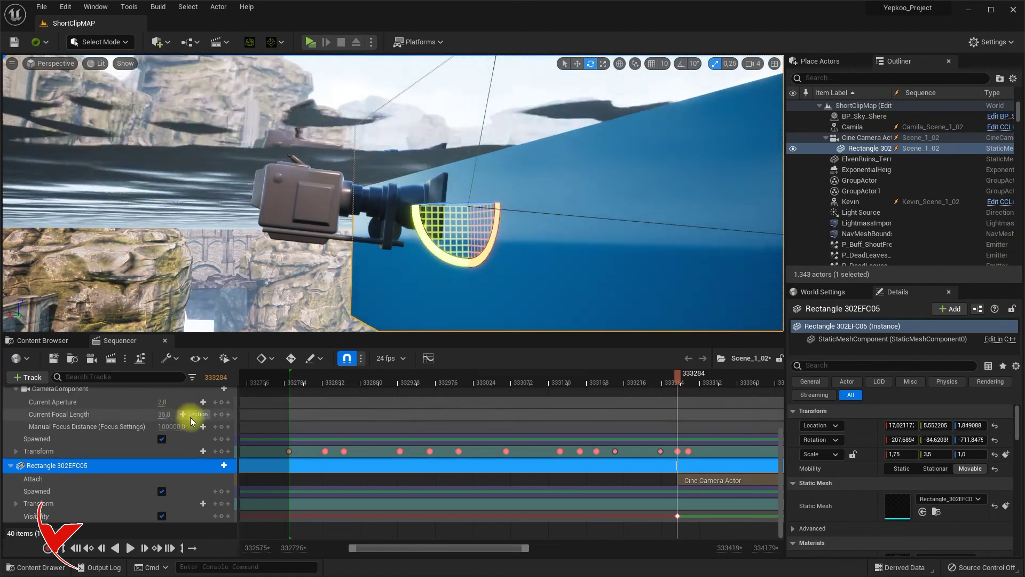
Step: Look through the cine camera again and play the sequence from frame 333284 to review the flipped water rectangle
scroll(218, 459, up, 2)
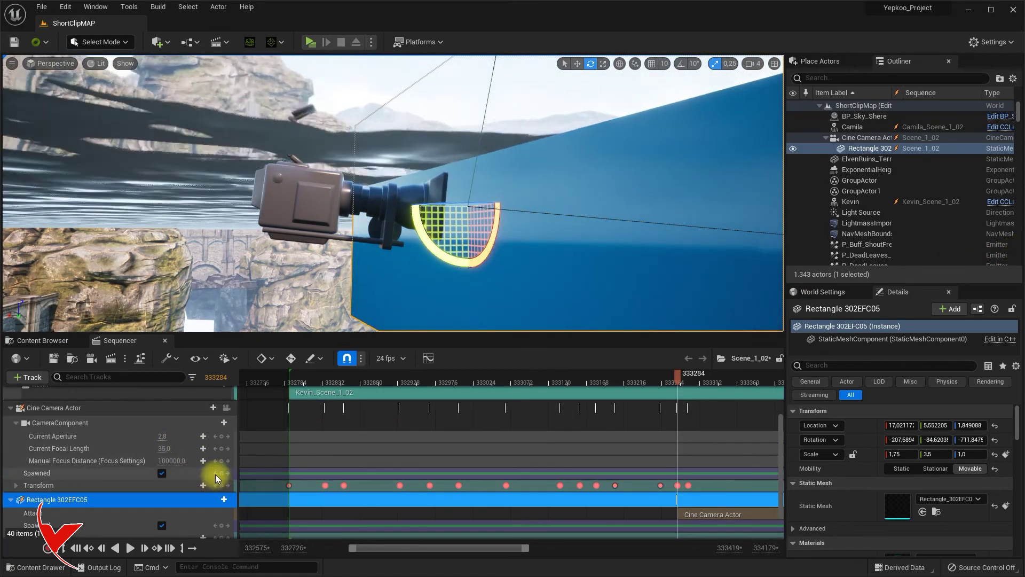
click(227, 408)
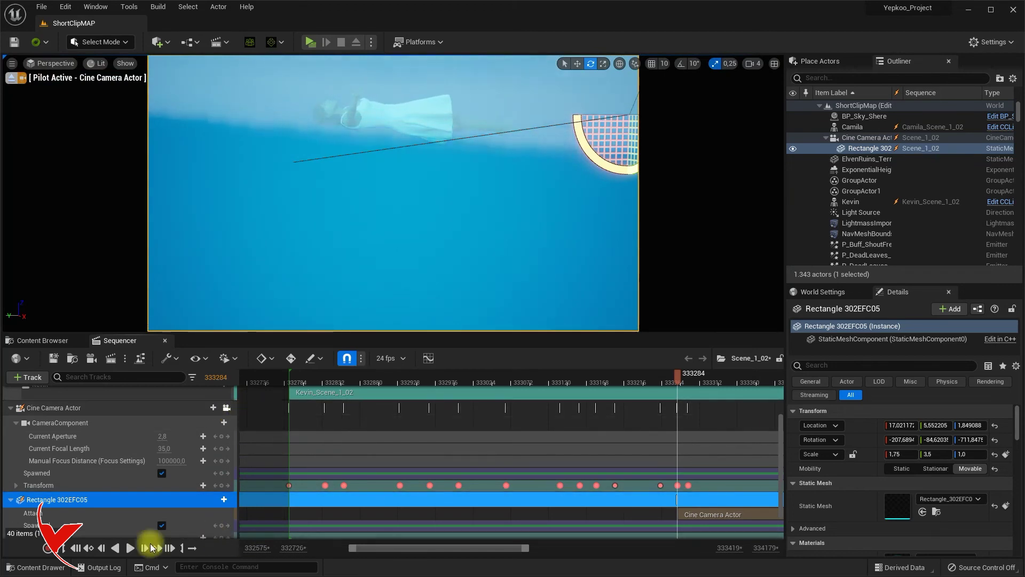
click(131, 549)
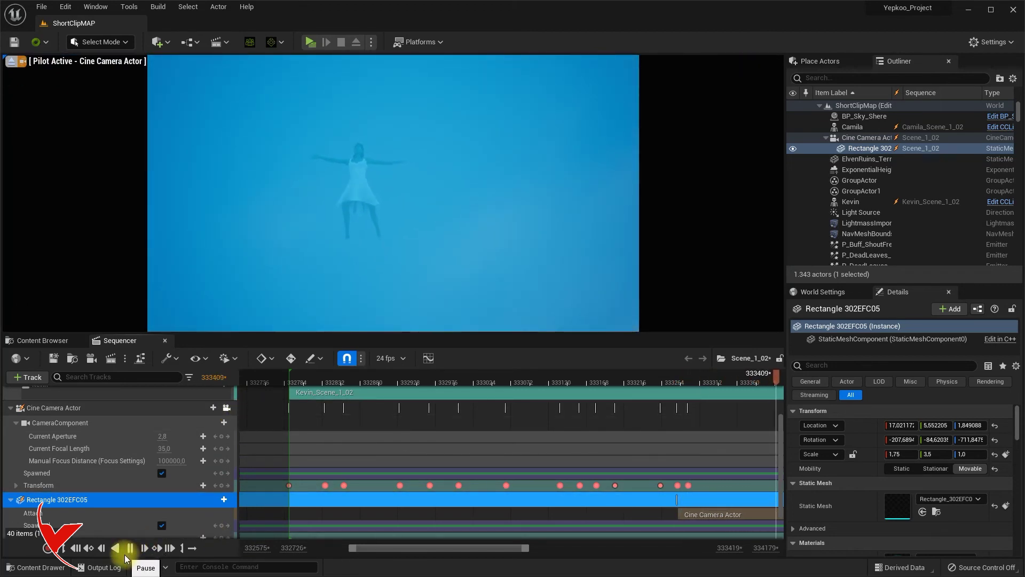
Step: Render the sequence as an AVI video at 1920 x 1080 without audio, saving the Scene_1_02 asset when capturing
click(509, 458)
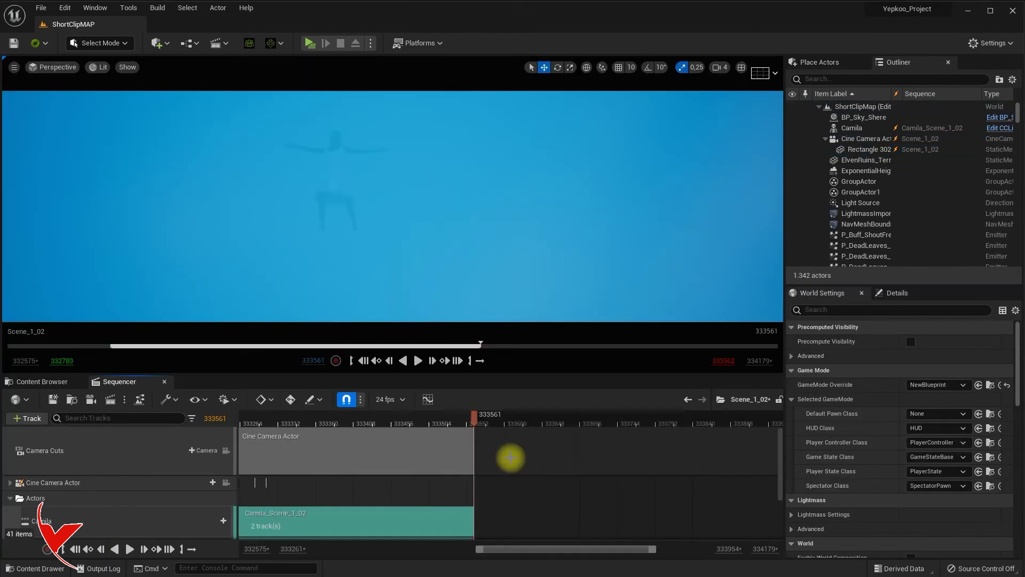
click(111, 400)
click(571, 223)
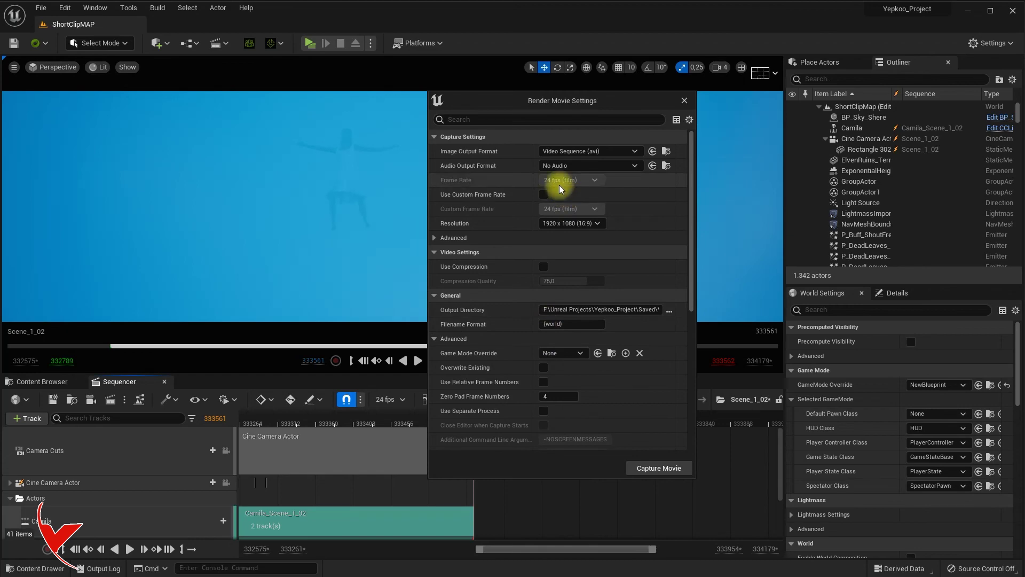
scroll(562, 281, down, 1)
click(658, 464)
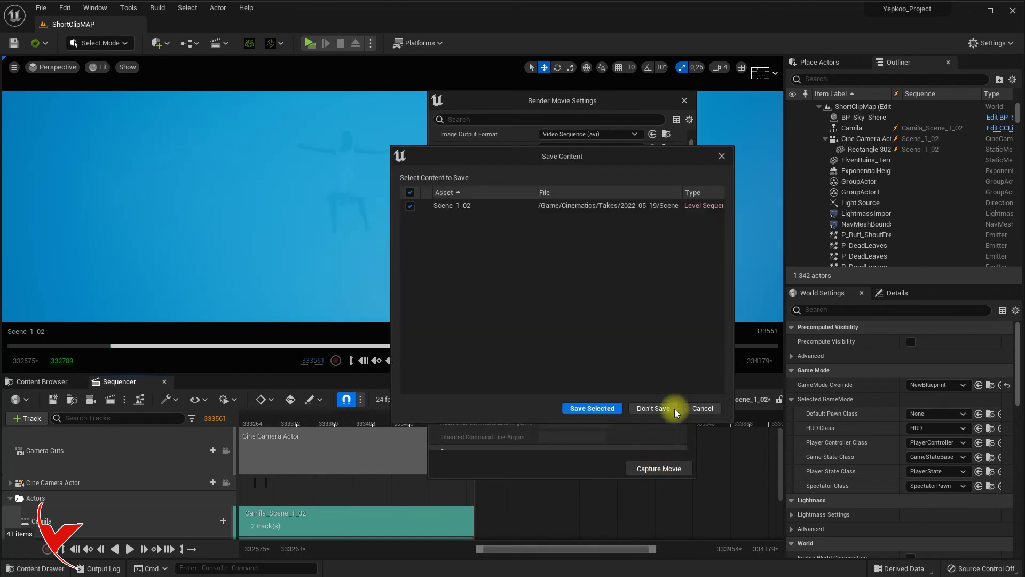
click(594, 408)
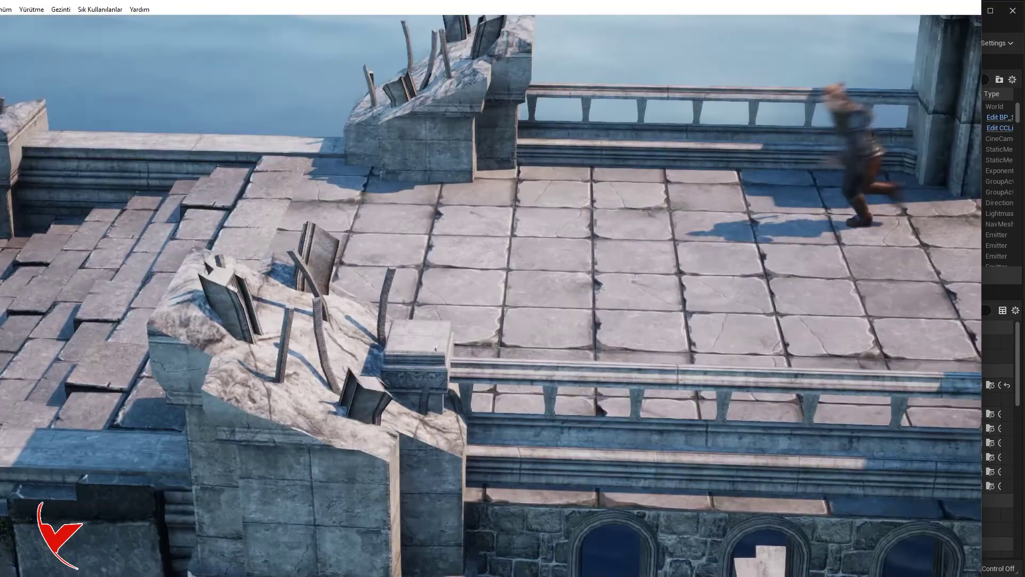
Step: Shrink and reposition the video player window so the rendered ShortClipMap.avi fits on screen, and watch the clip
drag(0, 0, 188, 117)
drag(276, 124, 196, 40)
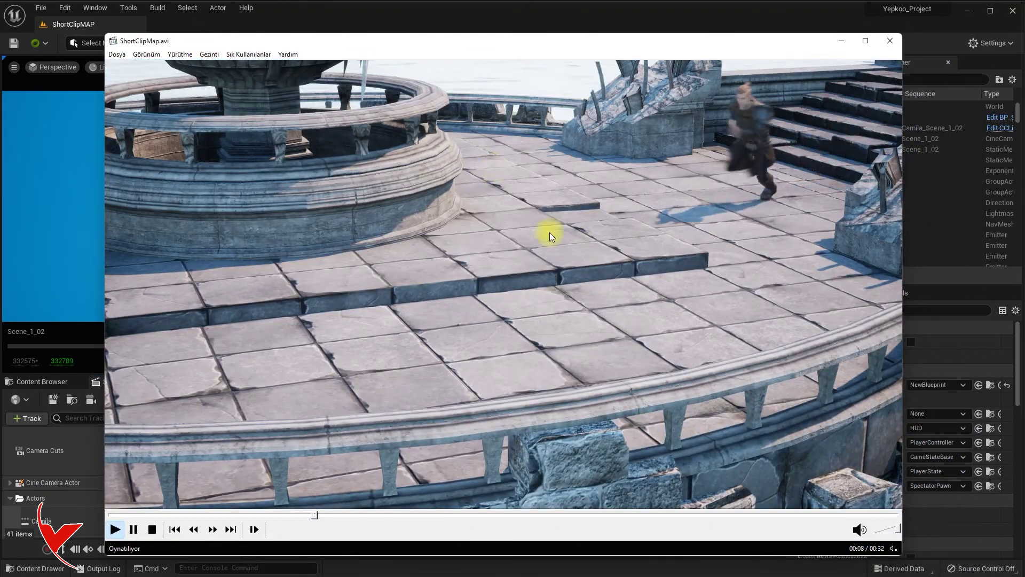